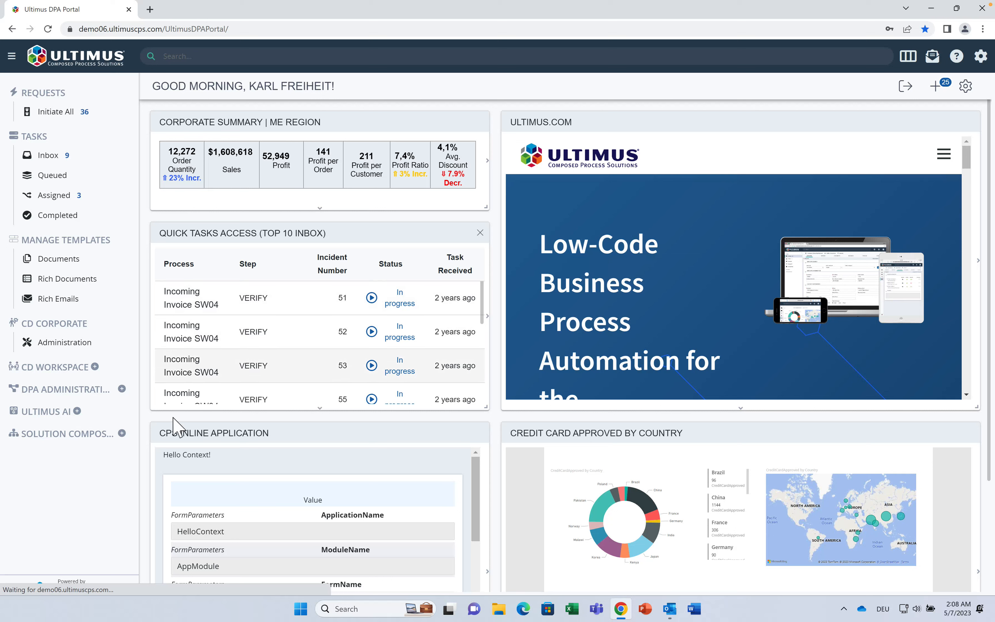
Step: Open Organization Charts and start a new chart with one empty top position
{"action": "left_click", "coordinate": [123, 434]}
{"action": "left_click", "coordinate": [114, 455]}
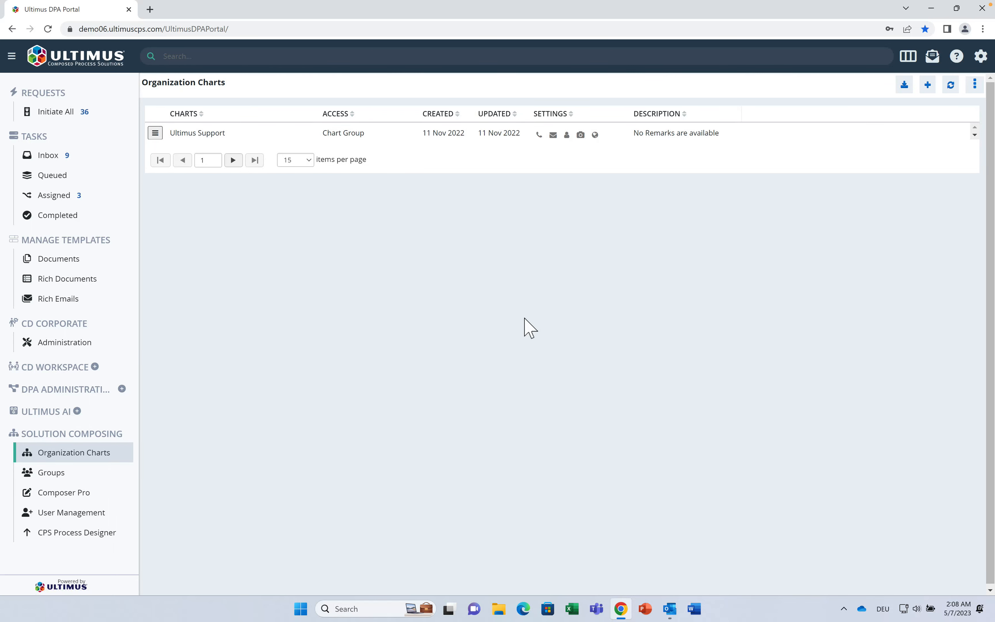
{"action": "left_click", "coordinate": [928, 86]}
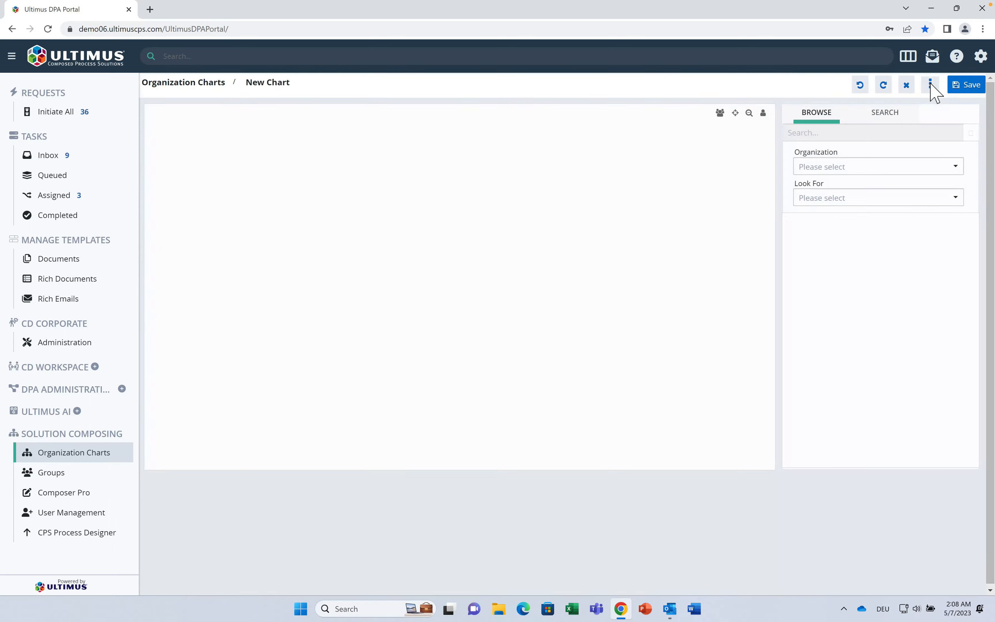
{"action": "left_click", "coordinate": [931, 85]}
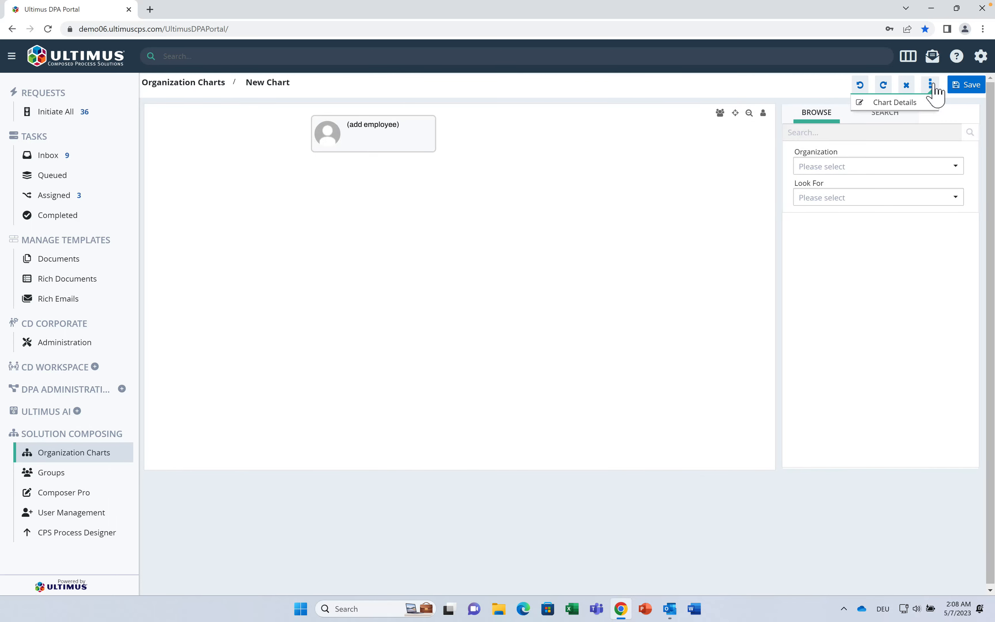
Step: Add two positions under the top node and two more under each of those
{"action": "left_click", "coordinate": [367, 145]}
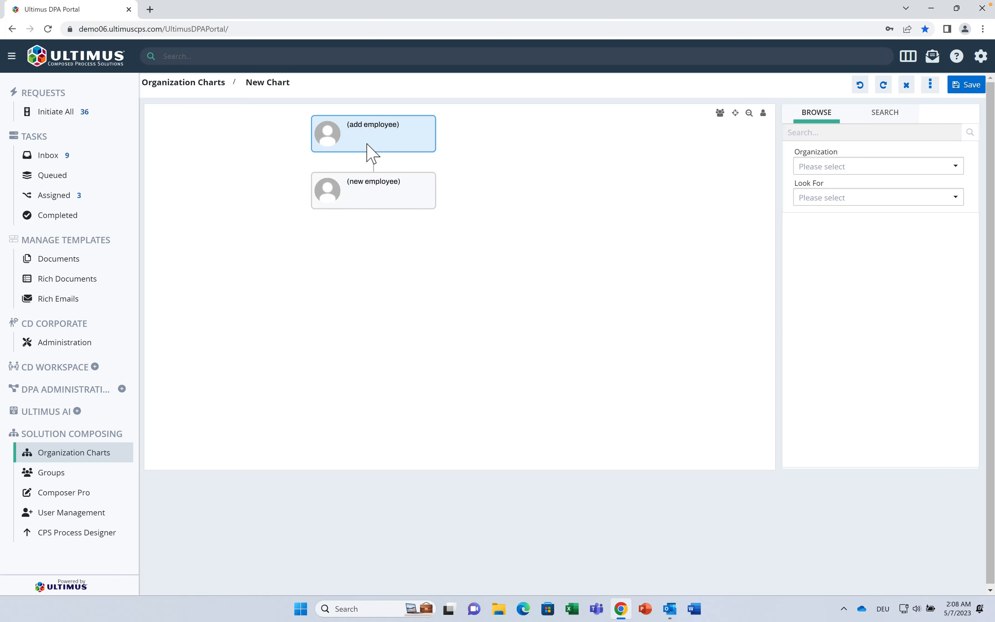
{"action": "left_click", "coordinate": [367, 147]}
{"action": "left_click", "coordinate": [369, 196]}
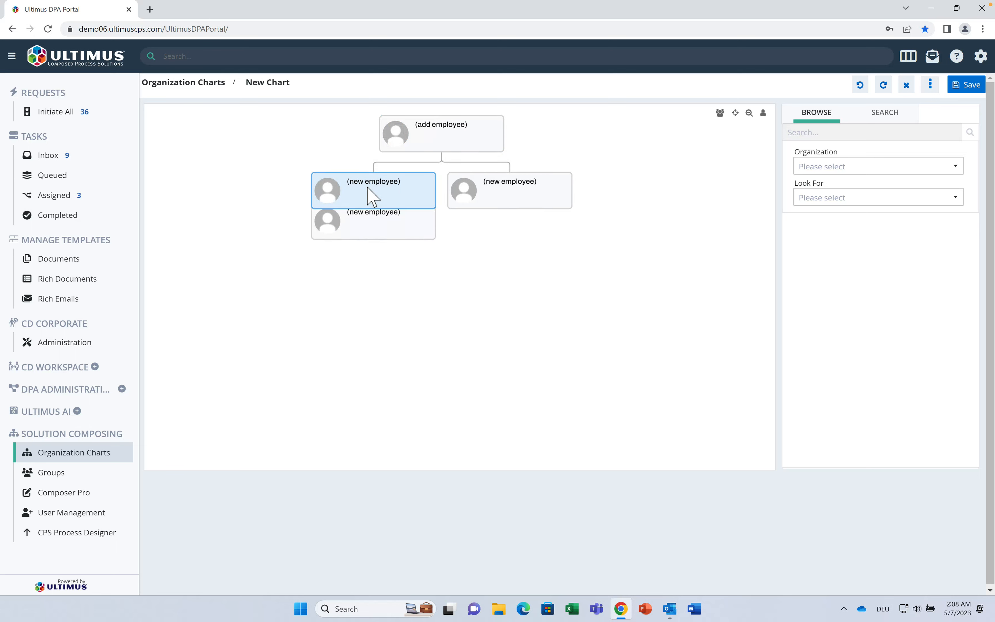
{"action": "left_click", "coordinate": [371, 196]}
{"action": "left_click", "coordinate": [531, 193]}
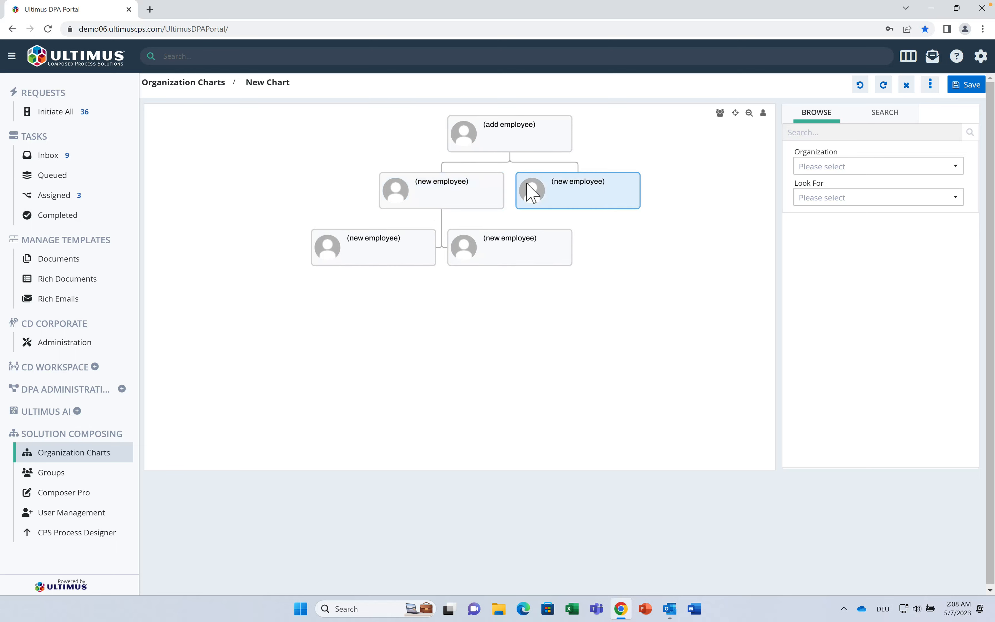
{"action": "left_click", "coordinate": [531, 192]}
{"action": "left_click", "coordinate": [609, 200]}
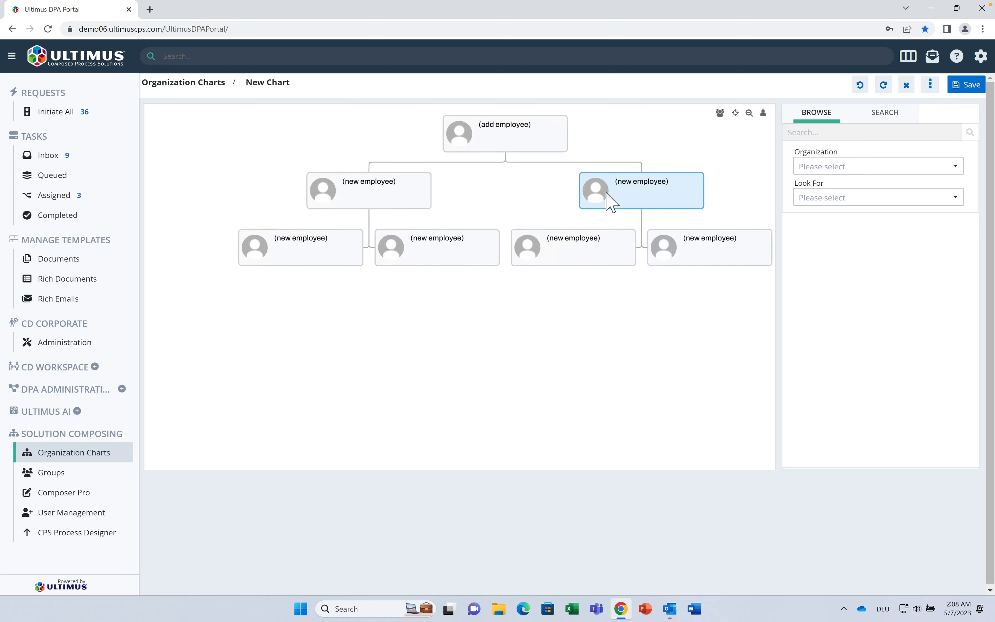
{"action": "left_click", "coordinate": [883, 171]}
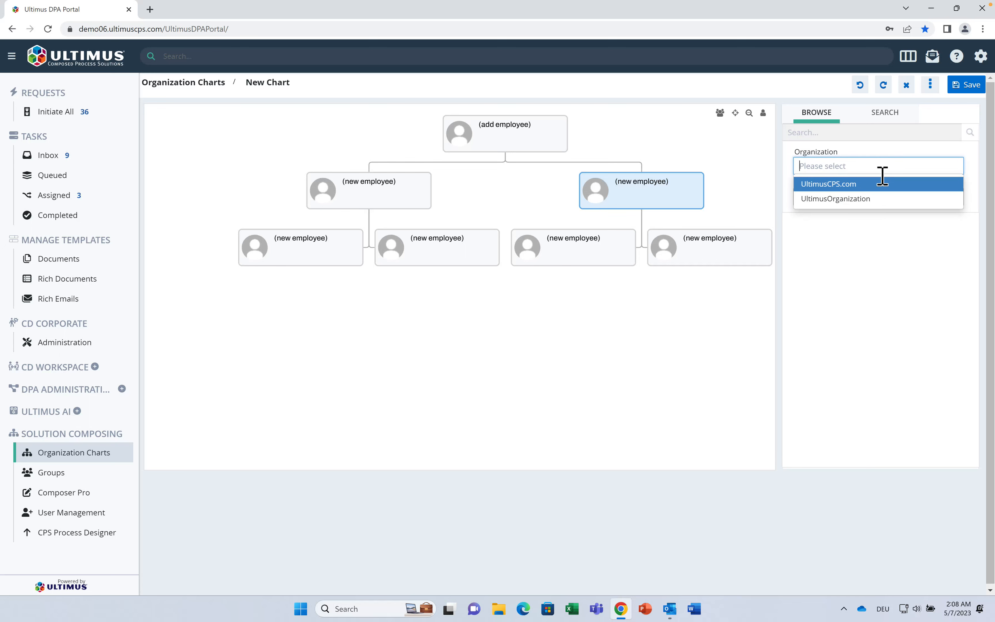
Step: List UltimusOrganization users filtered by 'sale'
{"action": "left_click", "coordinate": [873, 200]}
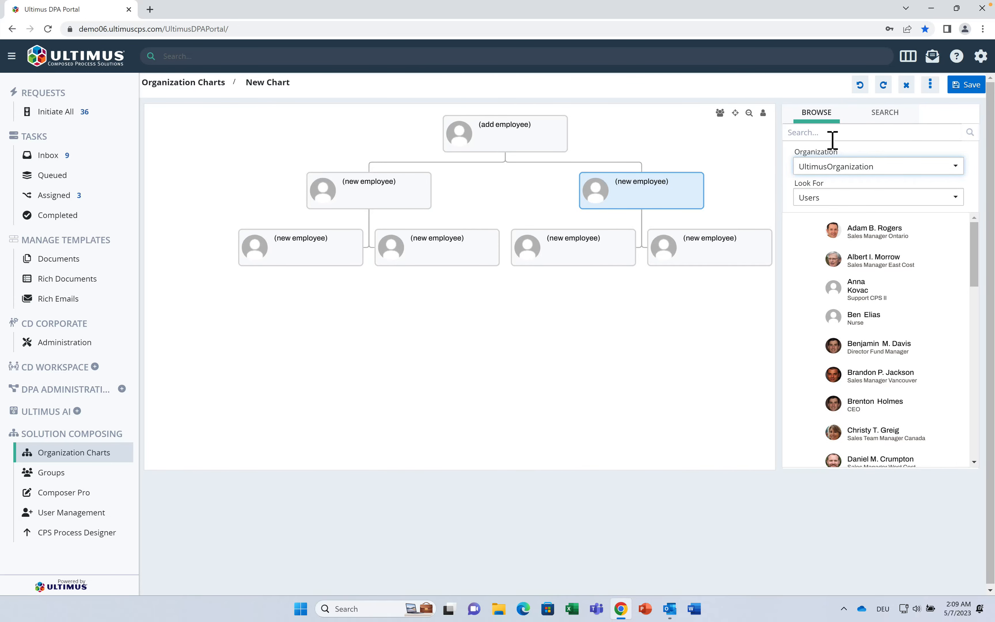
{"action": "left_click", "coordinate": [832, 141]}
{"action": "type", "text": "sales"}
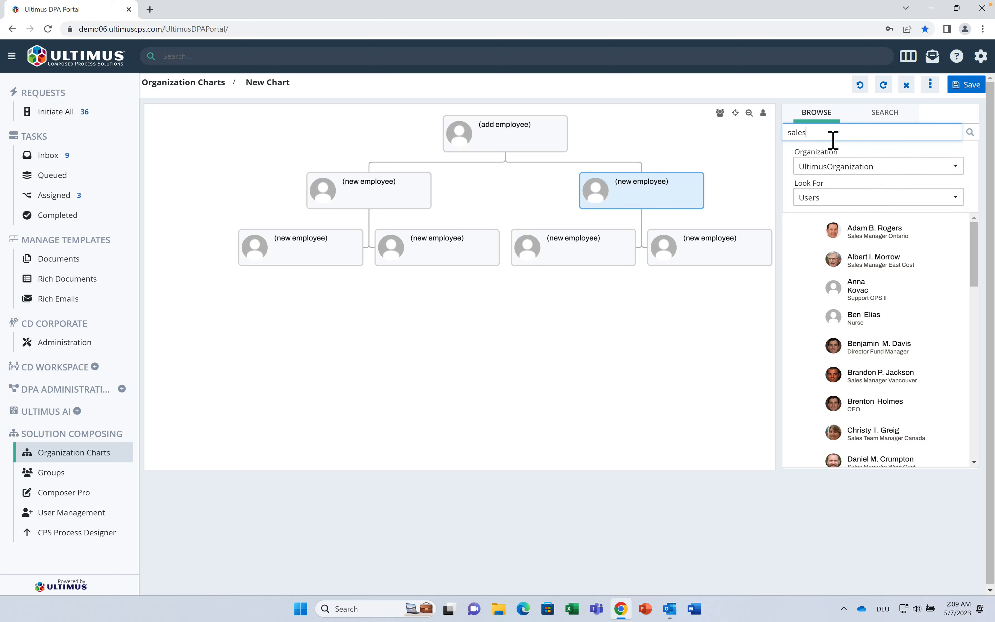
{"action": "left_click", "coordinate": [970, 132]}
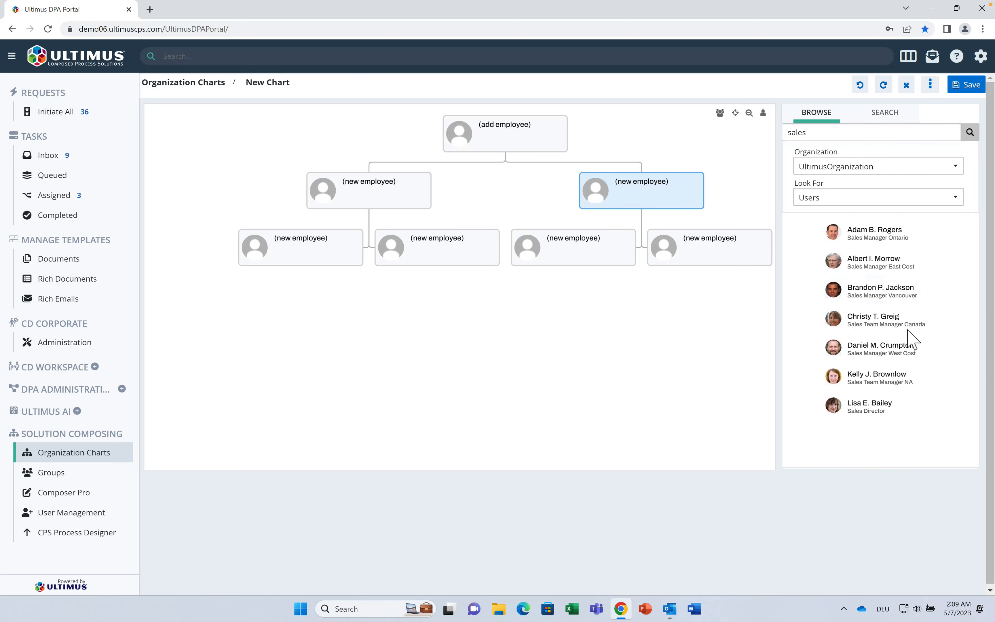
Step: Place the Sales Director on top, NA and Canada team managers below, and four sales managers underneath
{"action": "left_click_drag", "start_coordinate": [878, 405], "coordinate": [530, 135]}
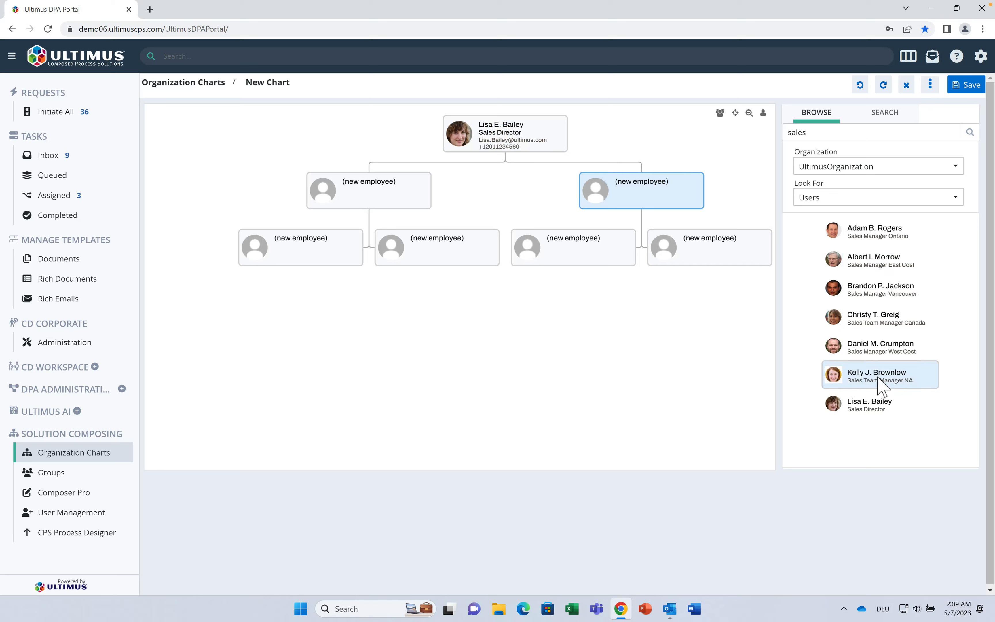
{"action": "left_click_drag", "start_coordinate": [883, 381], "coordinate": [349, 165]}
{"action": "left_click_drag", "start_coordinate": [867, 323], "coordinate": [652, 198]}
{"action": "left_click_drag", "start_coordinate": [829, 236], "coordinate": [617, 246]}
{"action": "left_click_drag", "start_coordinate": [883, 268], "coordinate": [367, 267]}
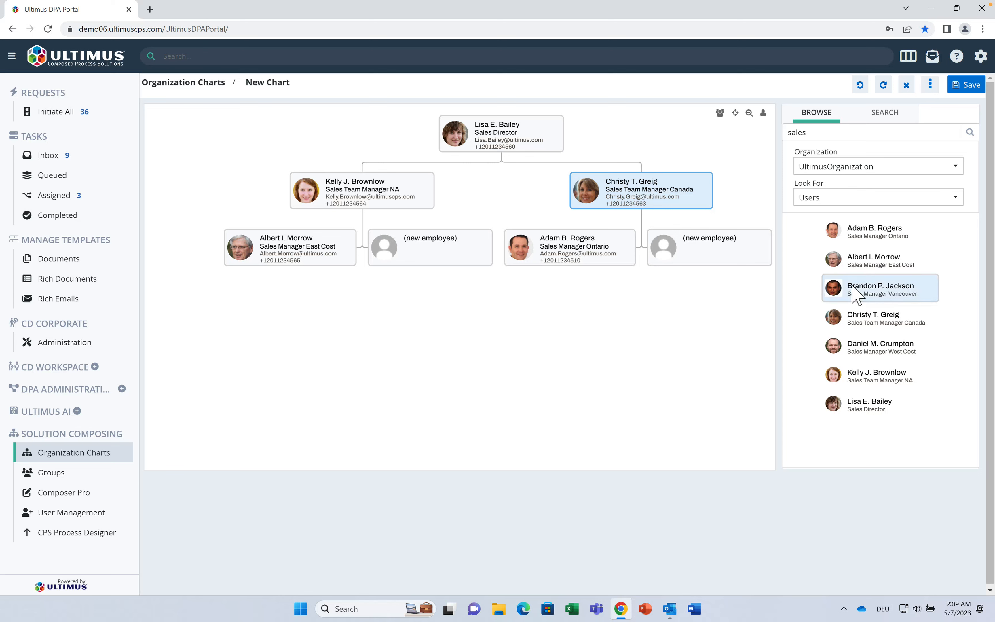
{"action": "left_click_drag", "start_coordinate": [855, 290], "coordinate": [717, 249]}
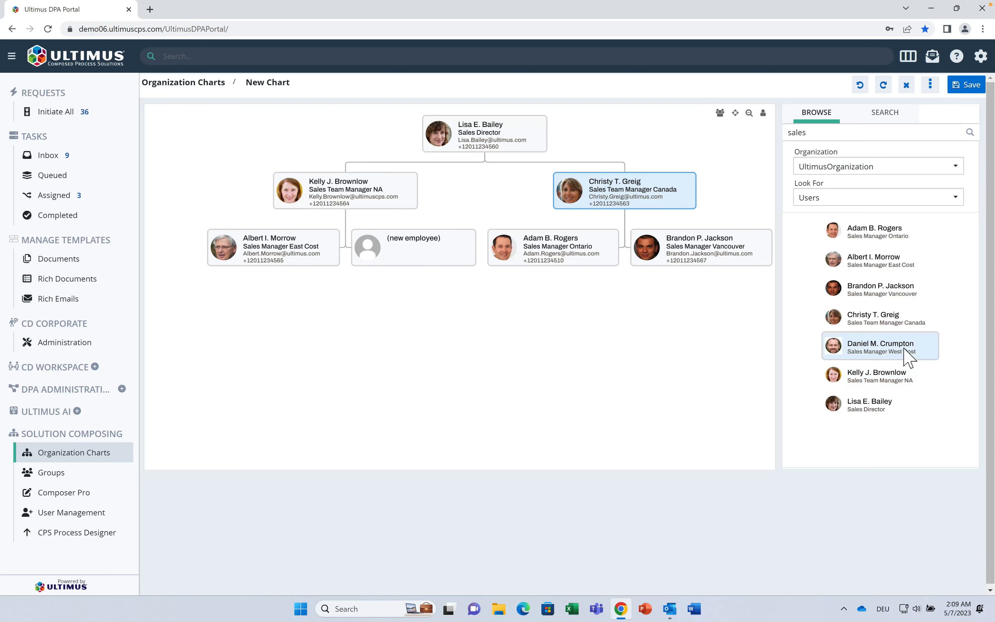
{"action": "left_click_drag", "start_coordinate": [909, 358], "coordinate": [417, 261]}
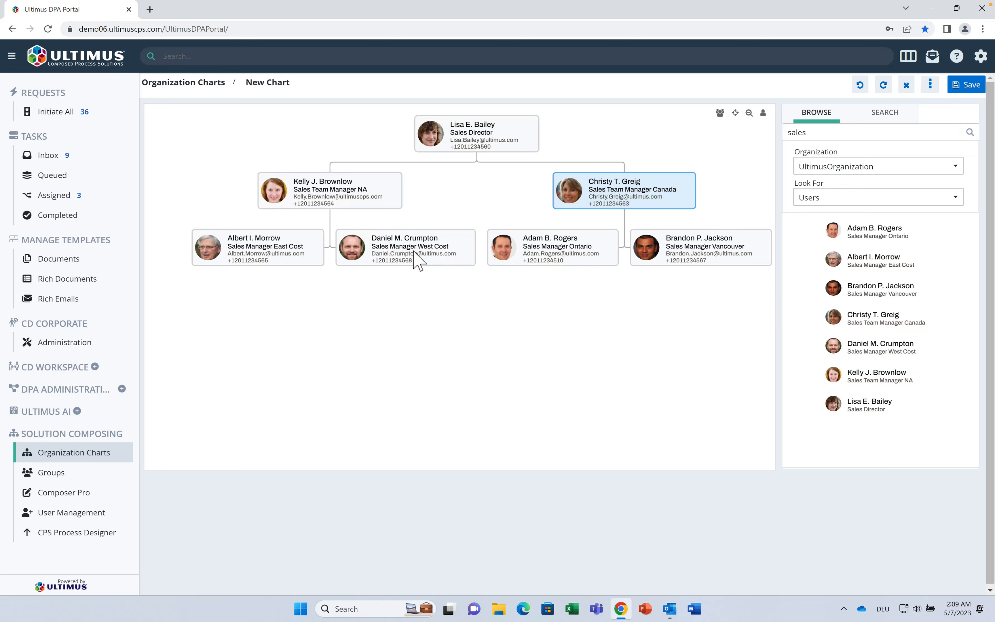
Step: Name the chart 'Sales Org', set access group UltimusOrganization, and save it
{"action": "left_click", "coordinate": [972, 86]}
{"action": "left_click", "coordinate": [498, 176]}
{"action": "type", "text": "Sa"}
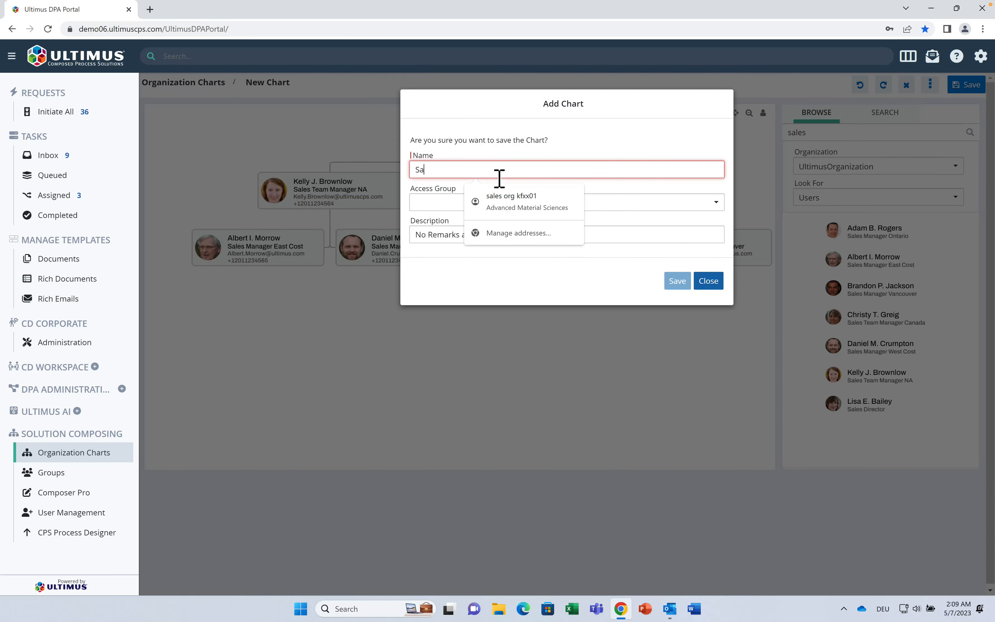
{"action": "type", "text": "les O"}
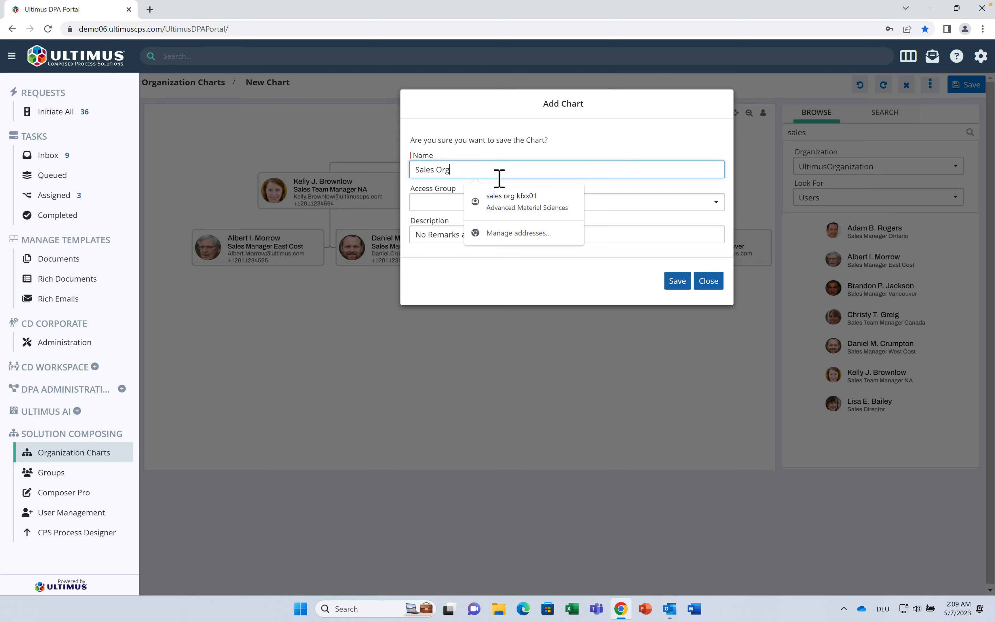
{"action": "type", "text": "rg"}
{"action": "left_click", "coordinate": [628, 204]}
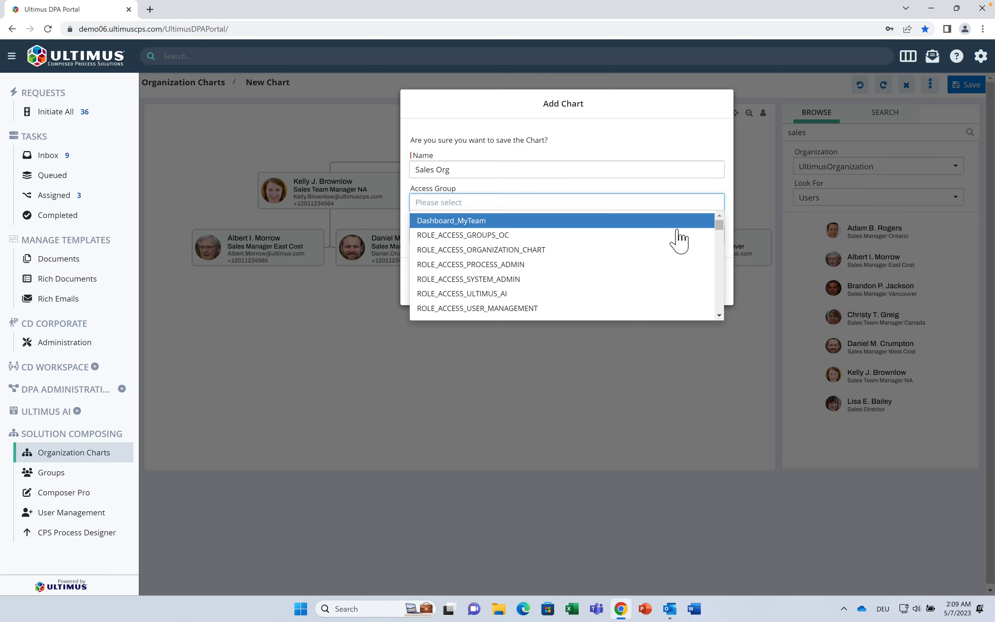
{"action": "left_click_drag", "start_coordinate": [720, 233], "coordinate": [723, 317]}
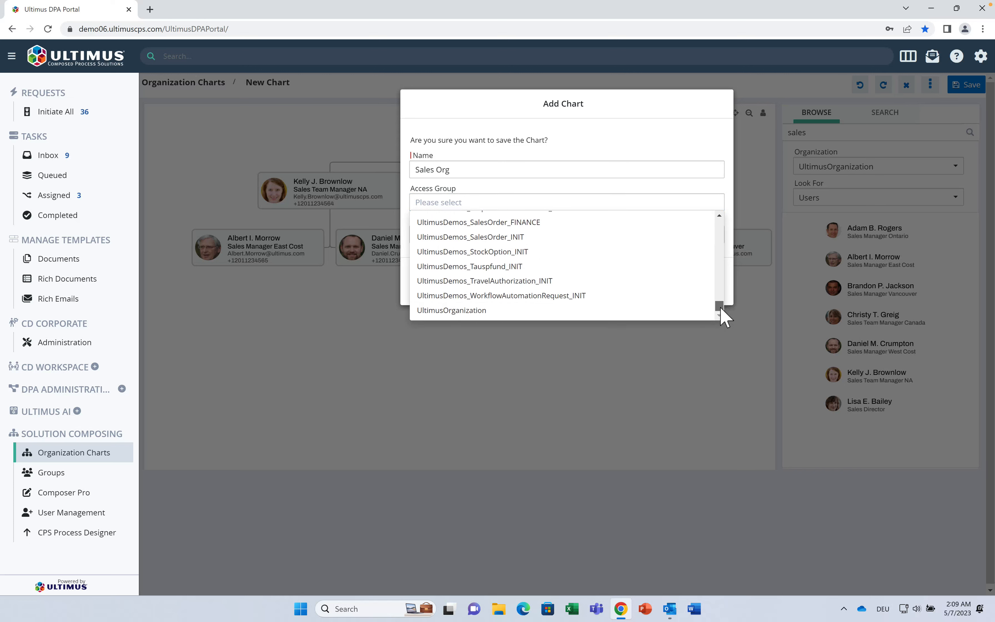
{"action": "left_click", "coordinate": [562, 310]}
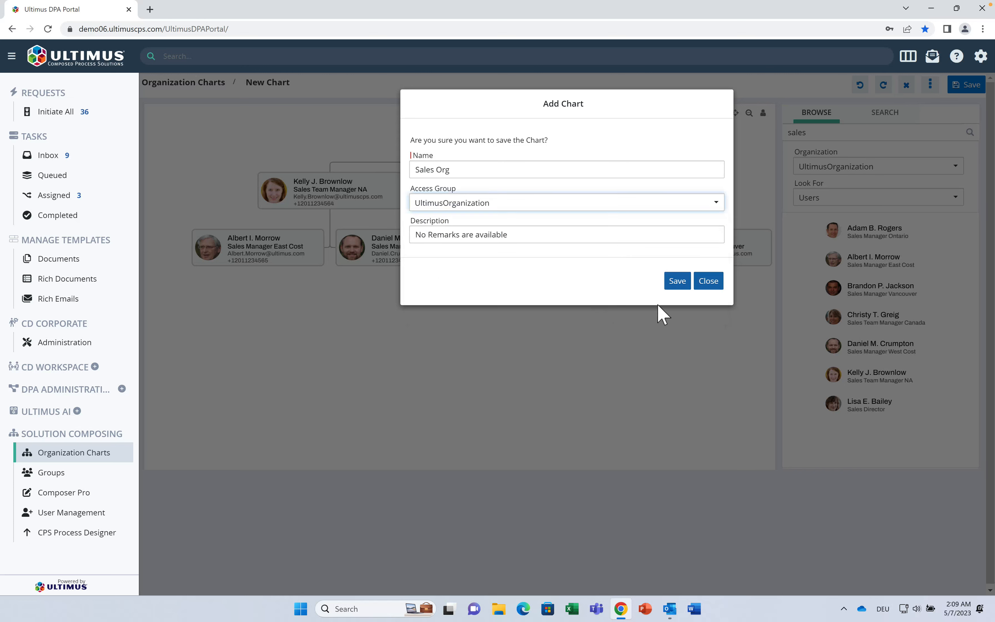
{"action": "left_click", "coordinate": [675, 284]}
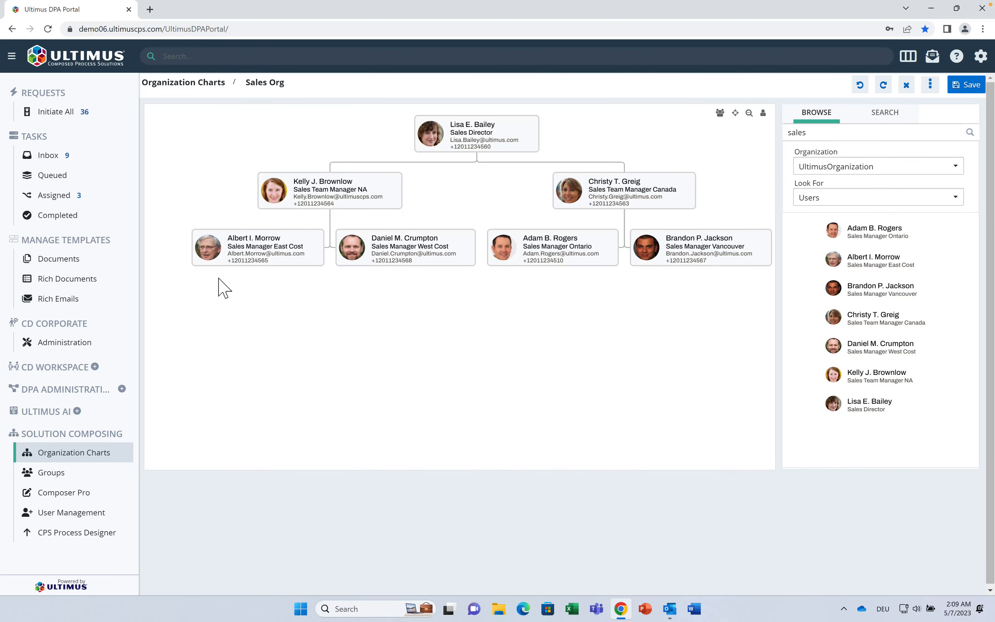
Step: Select the four bottom-row sales managers and group them as 'Sales managers'
{"action": "left_click_drag", "start_coordinate": [181, 251], "coordinate": [655, 273]}
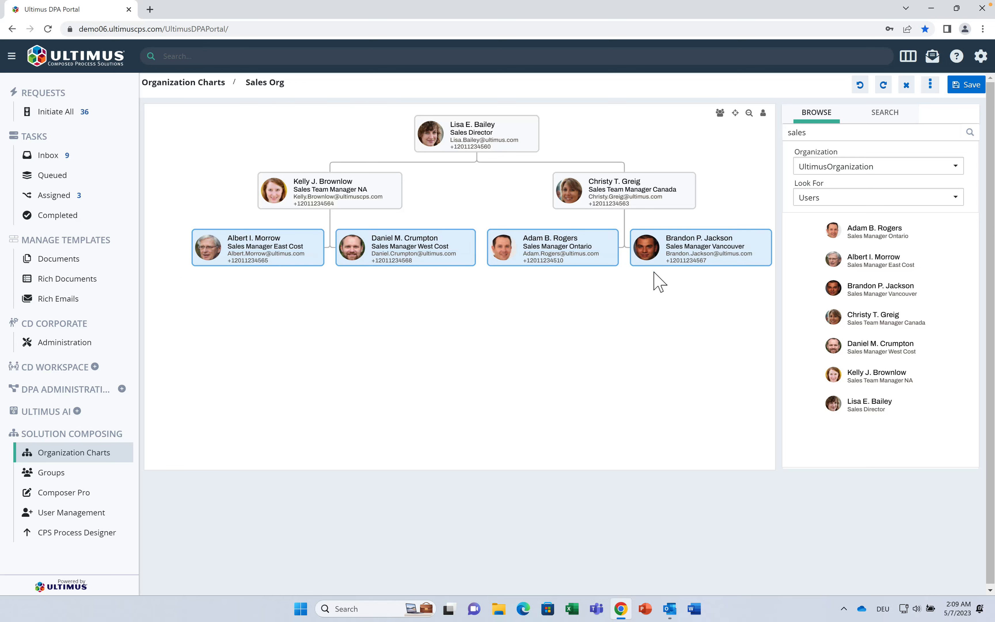
{"action": "left_click", "coordinate": [723, 115]}
{"action": "left_click", "coordinate": [589, 157]}
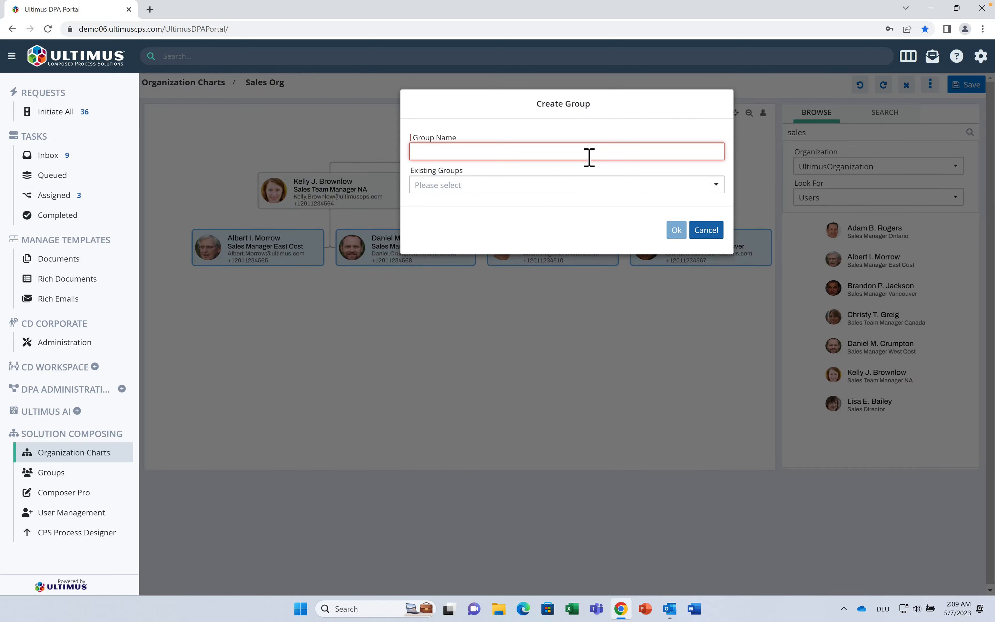
{"action": "type", "text": "Sales managers"}
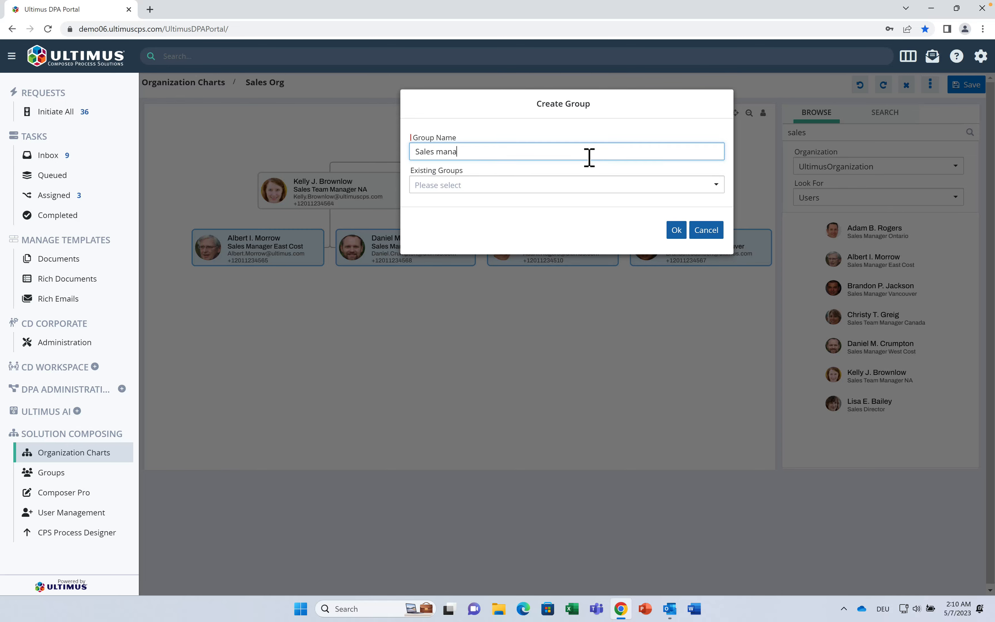
{"action": "left_click", "coordinate": [677, 231]}
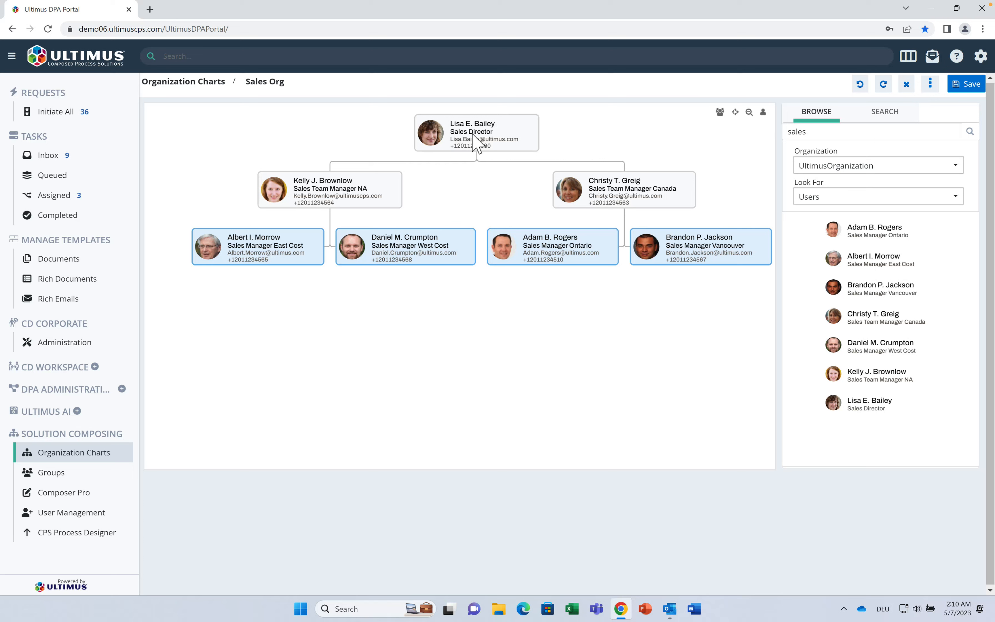
Step: Open the CPS Process Designer and expand Ultimus > ACME
{"action": "left_click", "coordinate": [95, 534]}
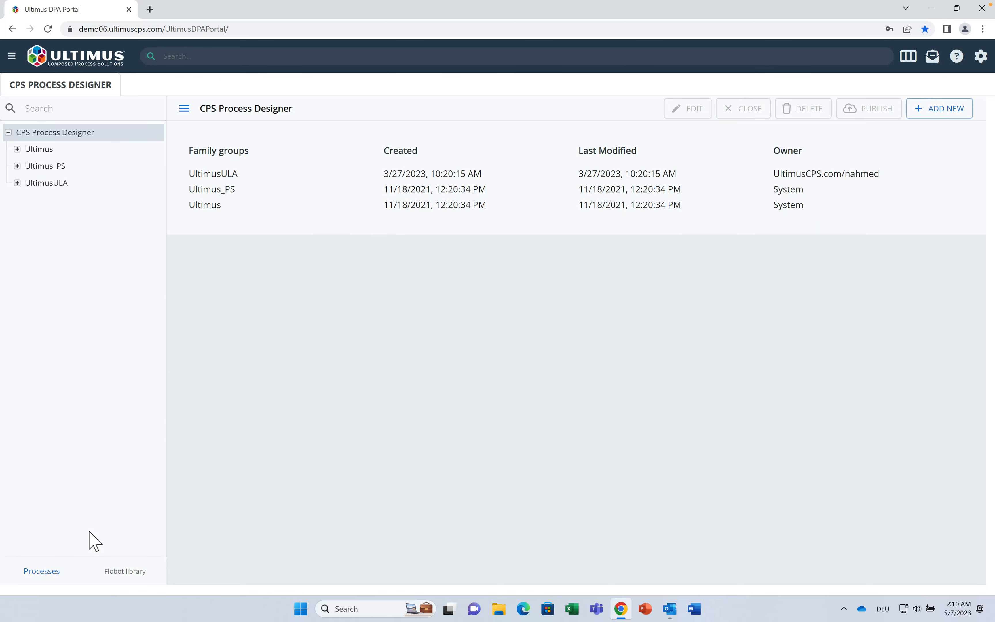
{"action": "left_click", "coordinate": [17, 149]}
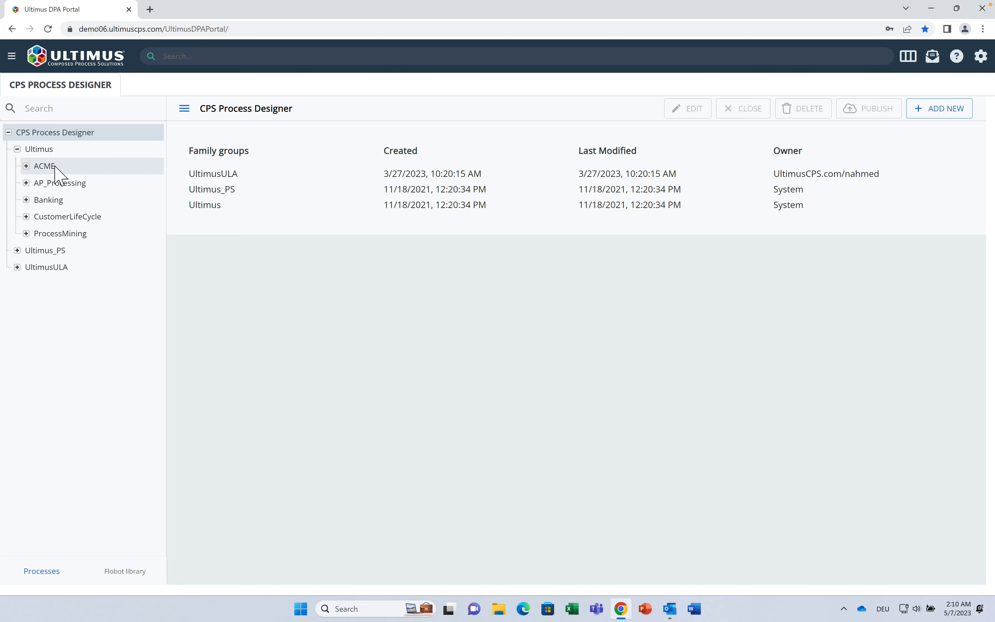
{"action": "left_click", "coordinate": [56, 168]}
{"action": "left_click", "coordinate": [27, 166]}
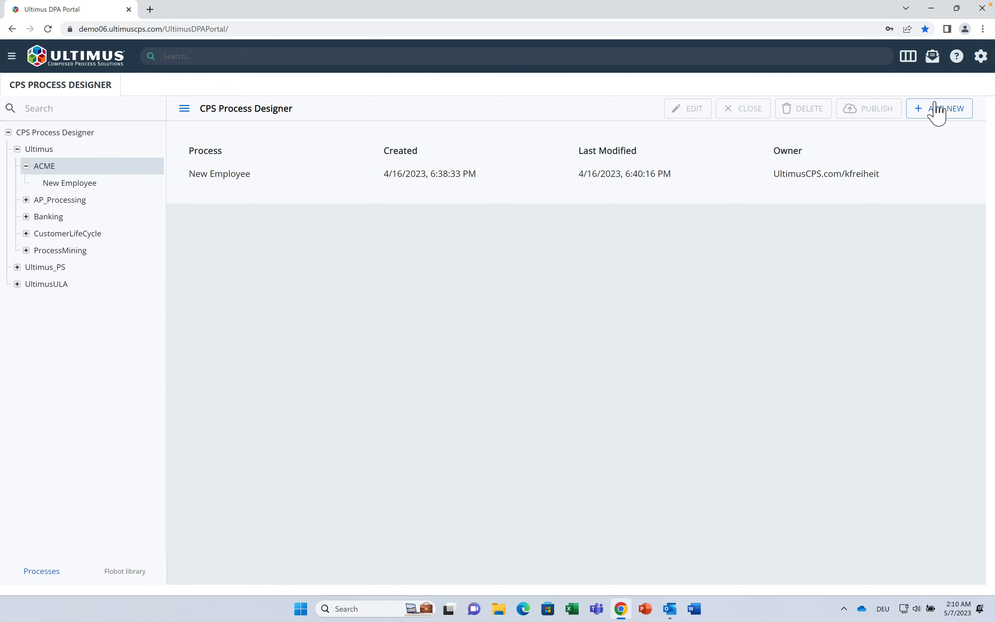
Step: Add a new ACME process named 'Offer Approval 2023' and open it for editing
{"action": "left_click", "coordinate": [947, 114]}
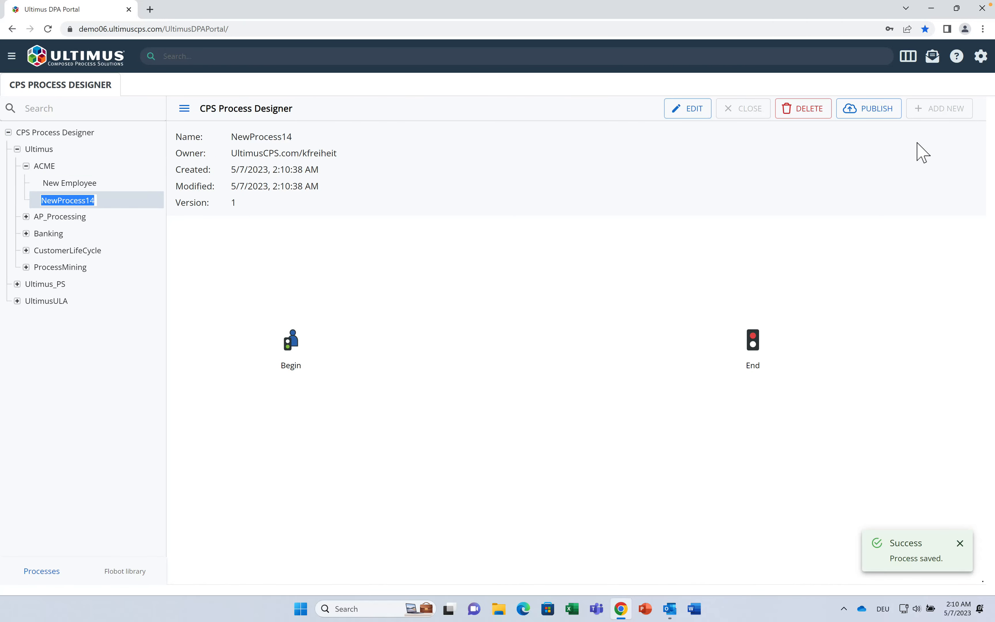
{"action": "type", "text": "Offer Approval 2023"}
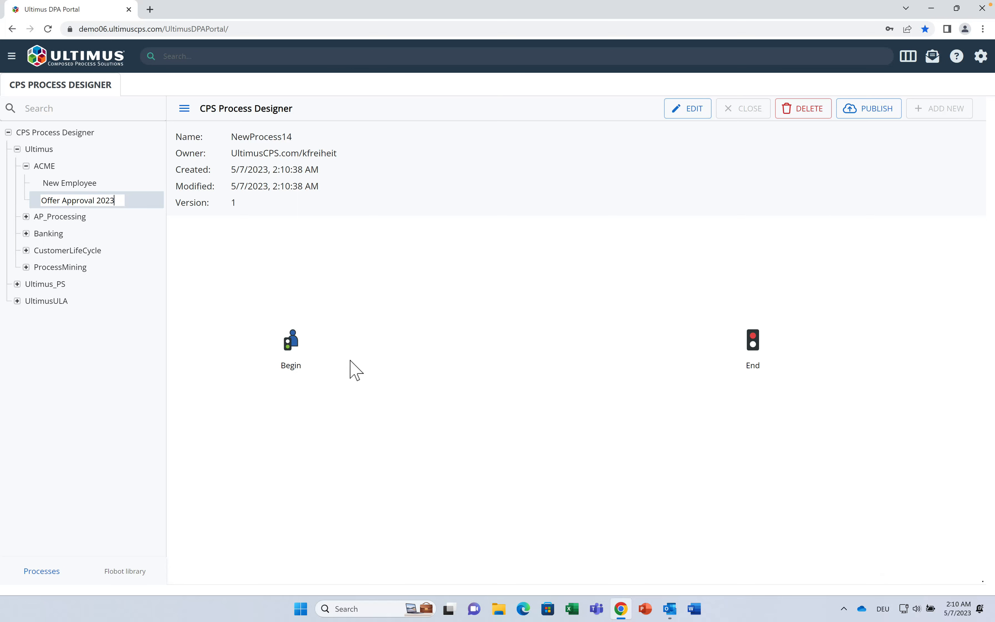
{"action": "key", "text": "Return"}
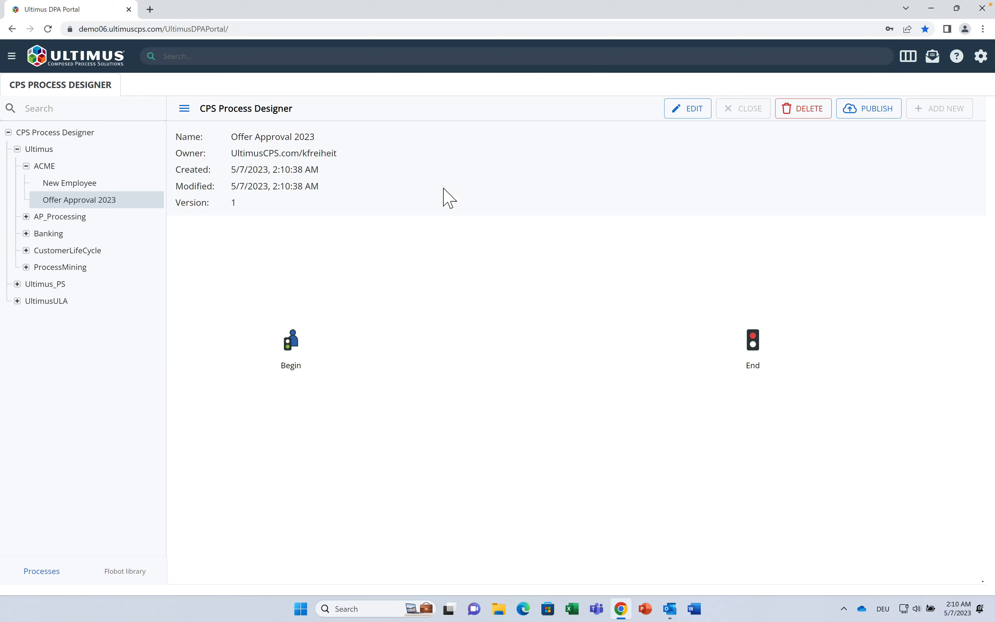
{"action": "left_click", "coordinate": [674, 122]}
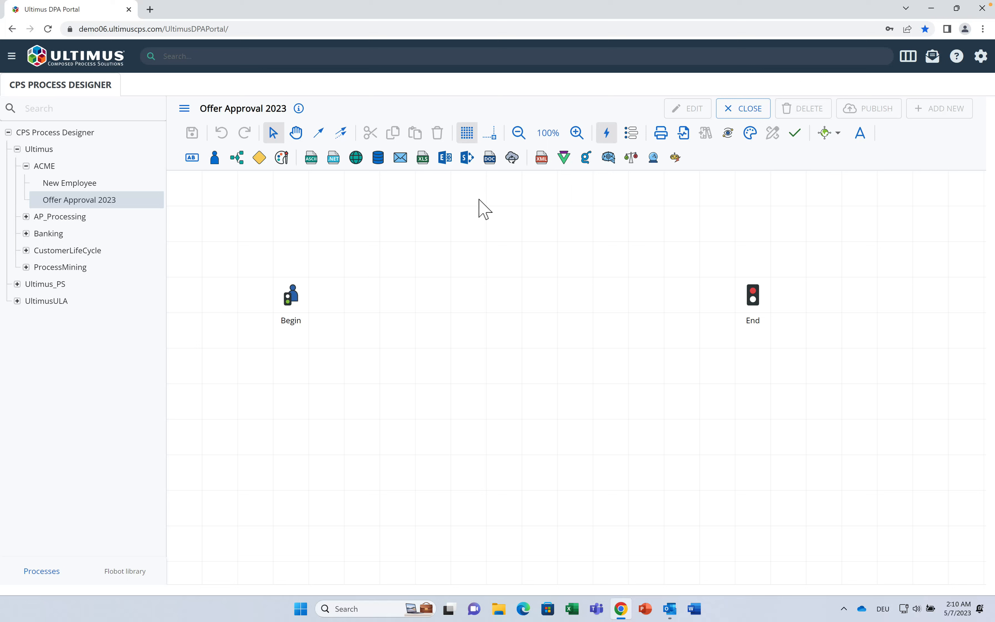
Step: Insert user steps Step 2 and Step 3 between Begin and End, then show Begin's properties
{"action": "left_click", "coordinate": [302, 292]}
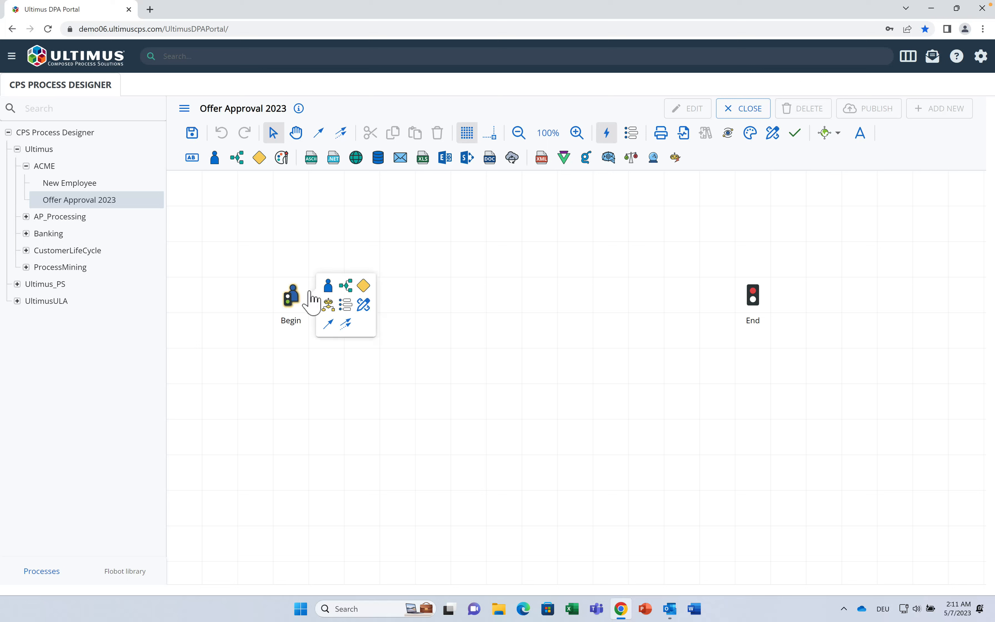
{"action": "left_click_drag", "start_coordinate": [333, 287], "coordinate": [733, 302]}
{"action": "left_click", "coordinate": [397, 302]}
{"action": "left_click", "coordinate": [293, 297]}
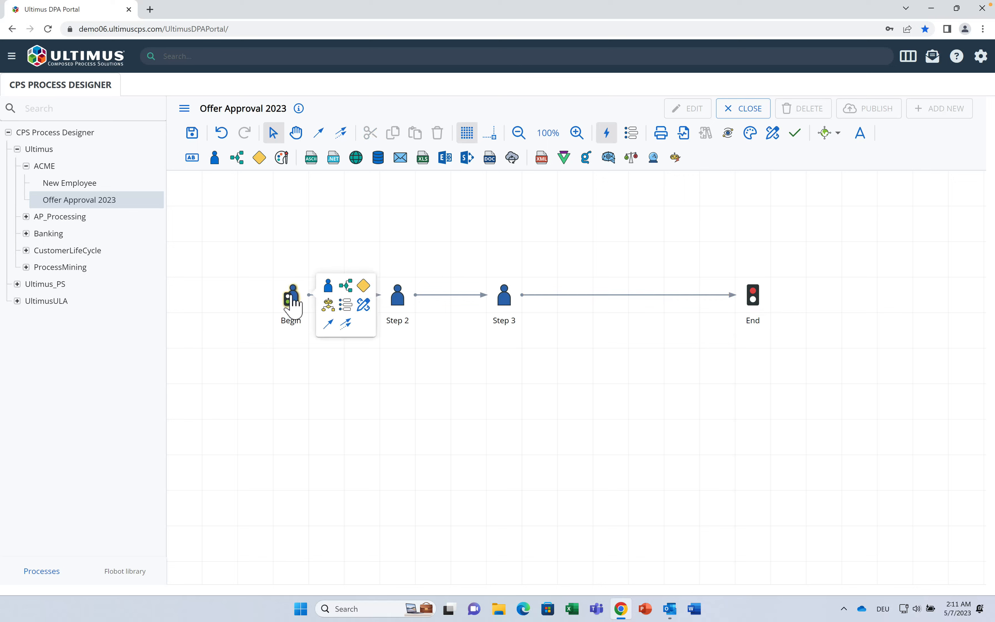
{"action": "left_click", "coordinate": [345, 304]}
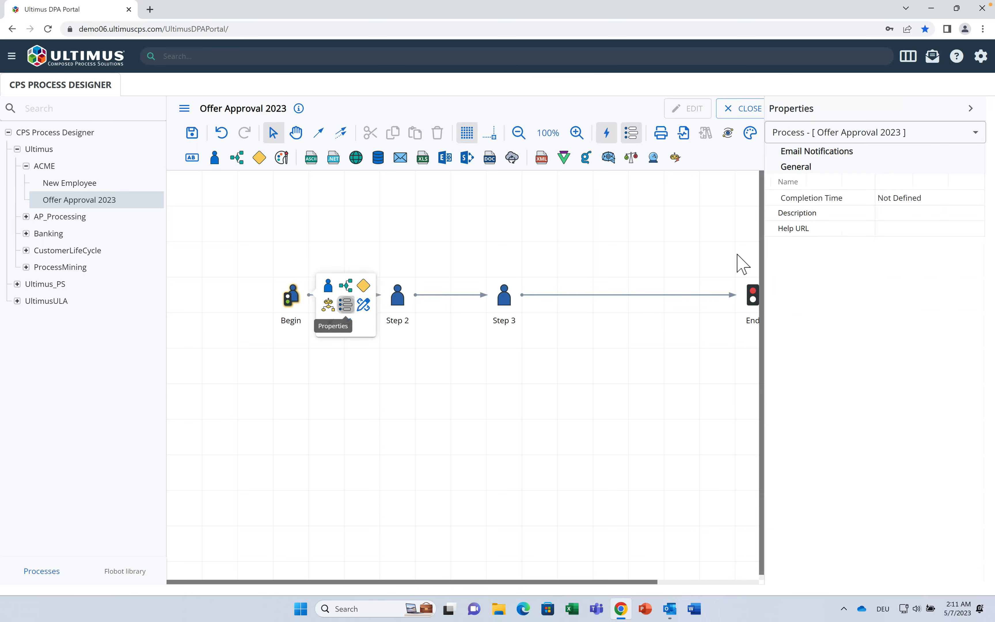
Step: Rename Begin to Initiate, keeping its launch type By Client
{"action": "left_click", "coordinate": [904, 185]}
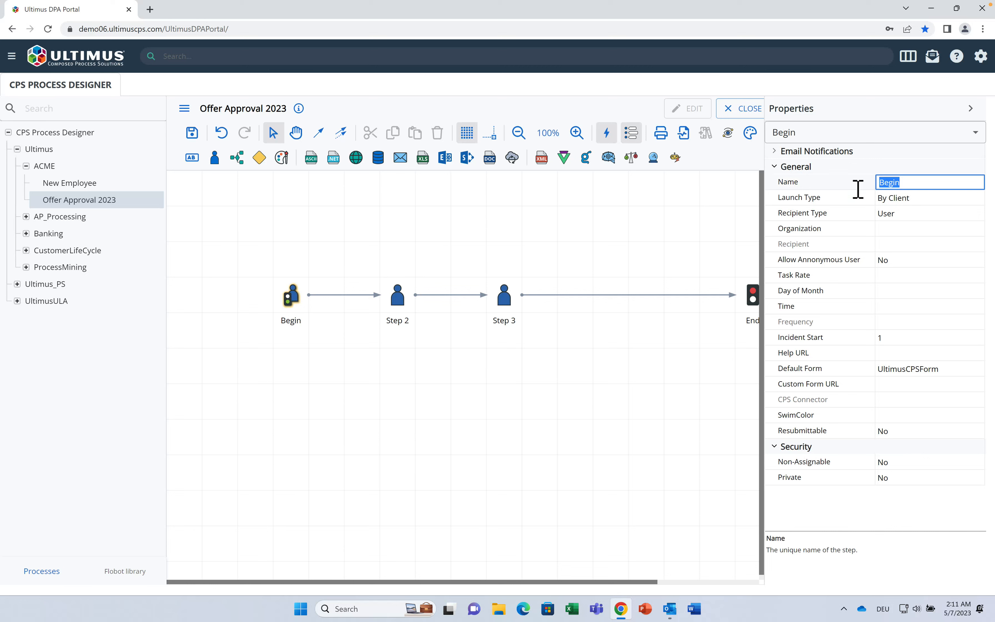
{"action": "type", "text": "Initiate"}
{"action": "left_click", "coordinate": [903, 201]}
{"action": "left_click", "coordinate": [900, 200]}
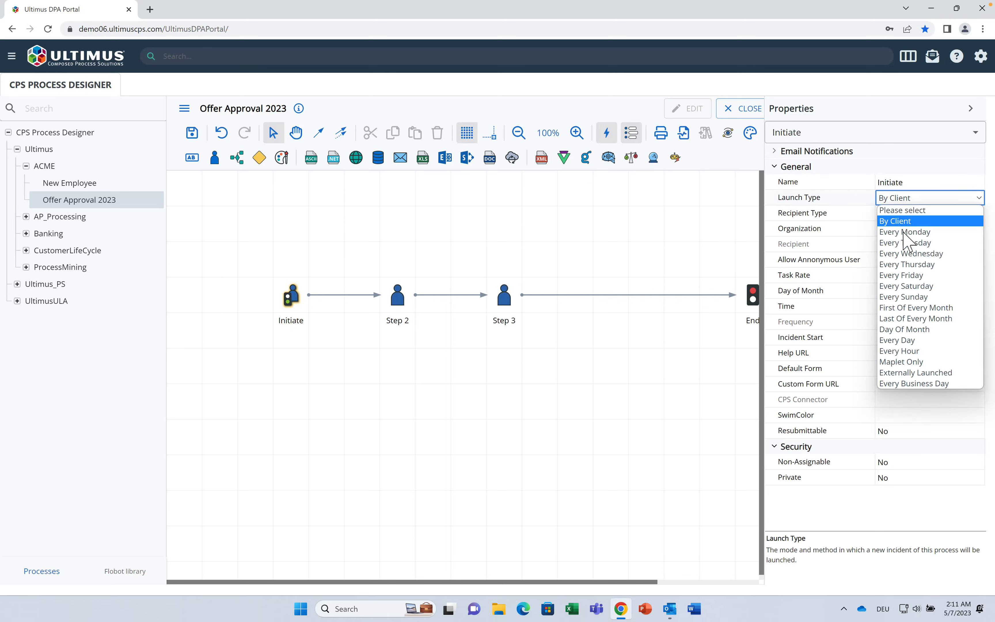
{"action": "left_click", "coordinate": [909, 243]}
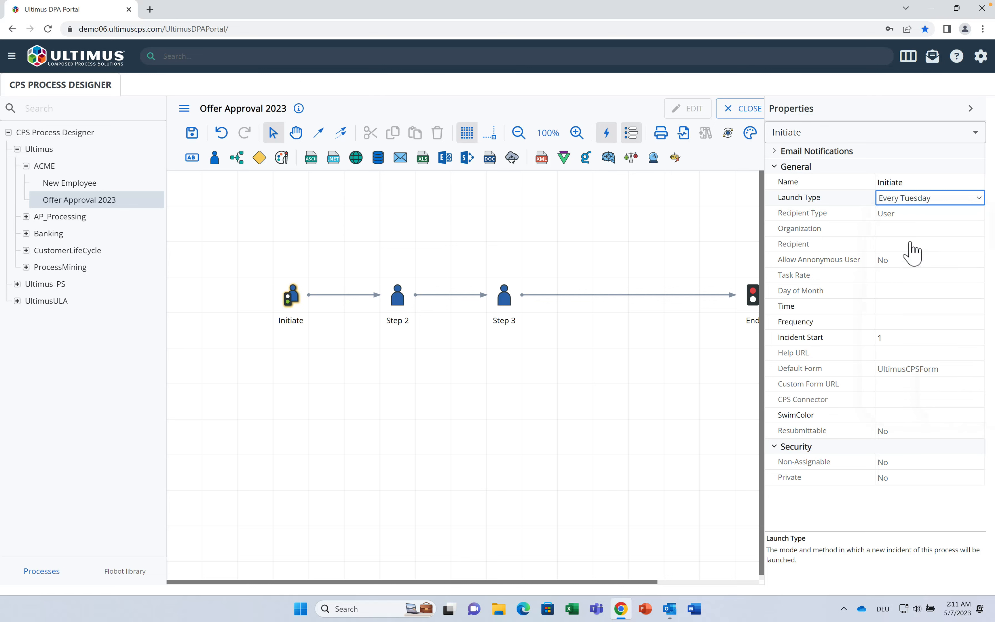
{"action": "left_click", "coordinate": [944, 198]}
{"action": "left_click", "coordinate": [940, 221]}
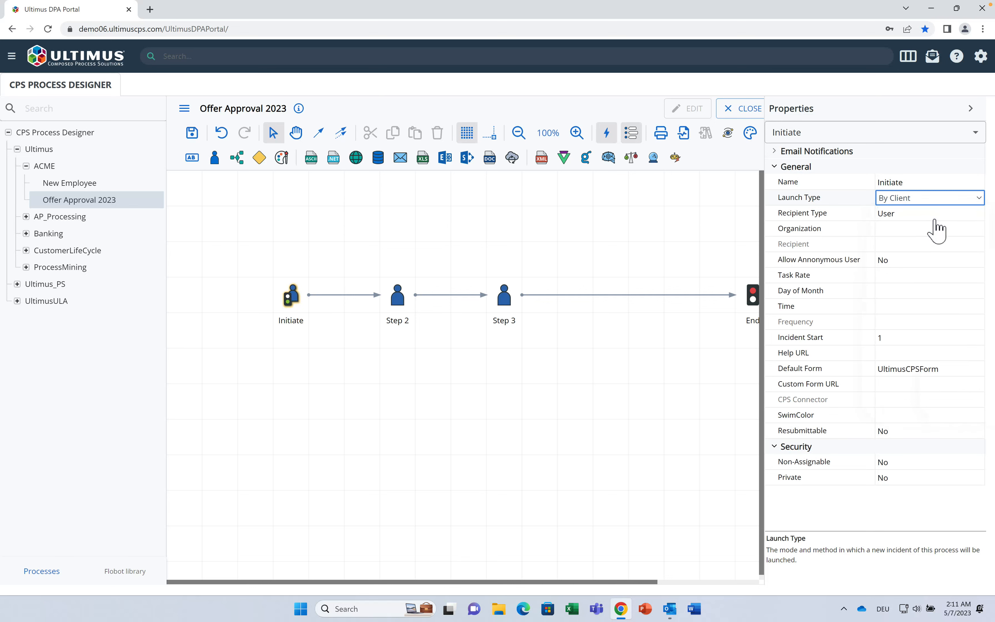
Step: Make Initiate's recipient the Sales managers group of Business Organization
{"action": "left_click", "coordinate": [916, 215]}
{"action": "left_click", "coordinate": [953, 214]}
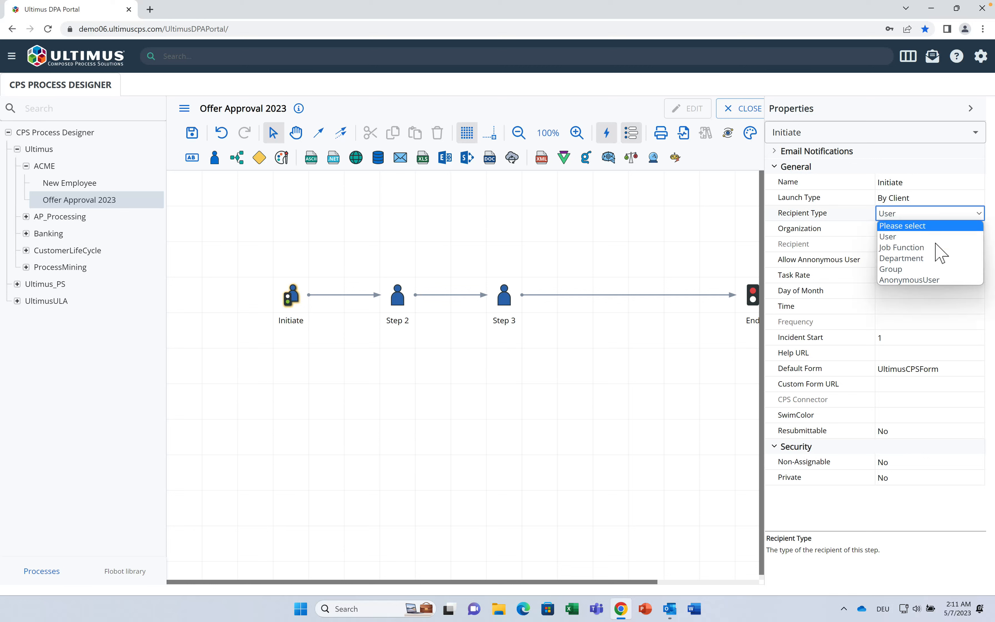
{"action": "left_click", "coordinate": [923, 273]}
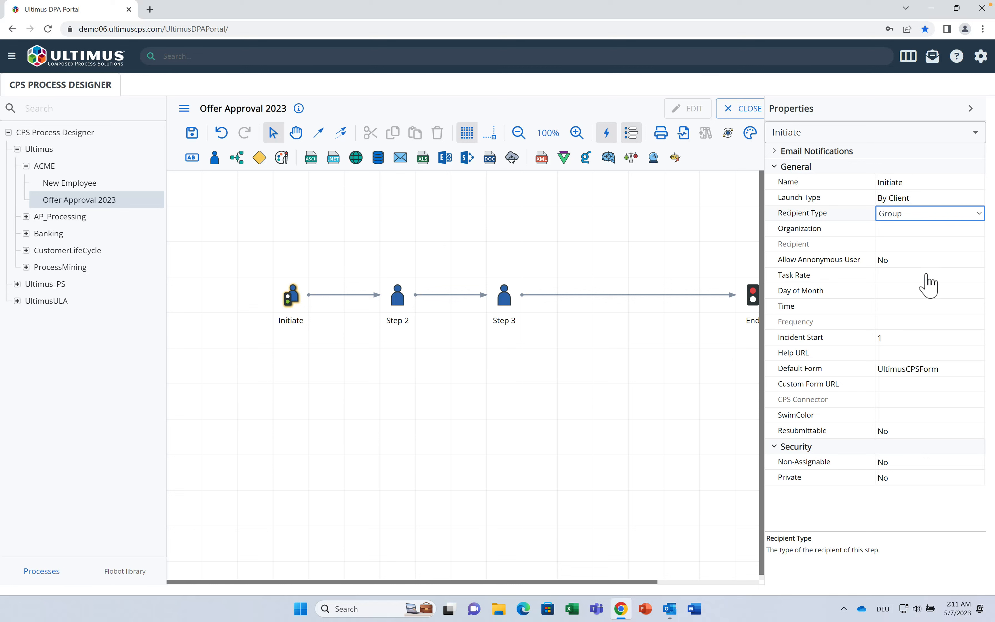
{"action": "left_click", "coordinate": [927, 230]}
{"action": "left_click", "coordinate": [965, 231]}
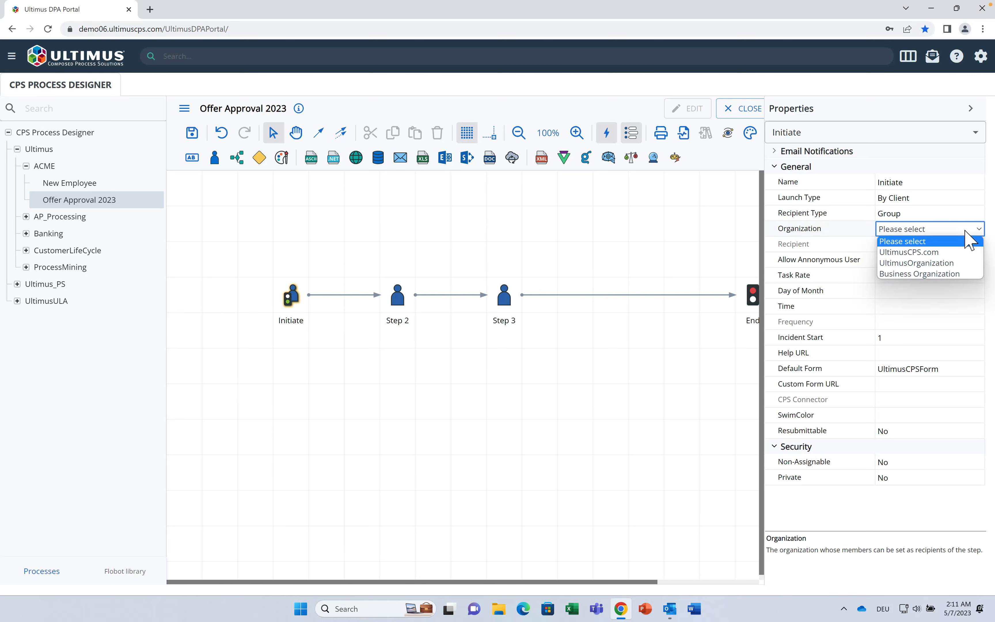
{"action": "left_click", "coordinate": [950, 272]}
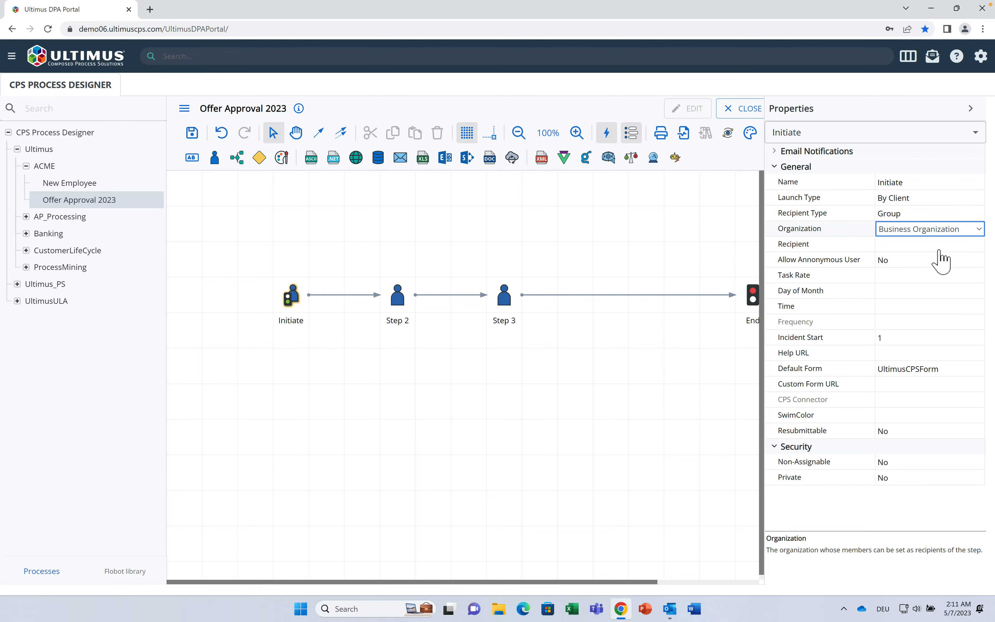
{"action": "left_click", "coordinate": [957, 246]}
{"action": "left_click", "coordinate": [975, 246]}
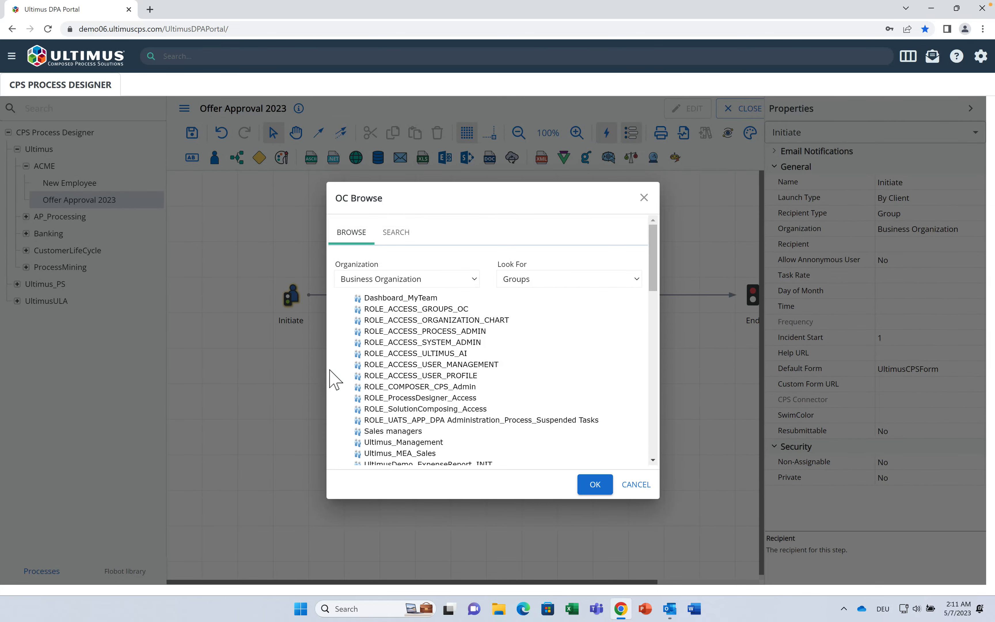
{"action": "left_click", "coordinate": [390, 430]}
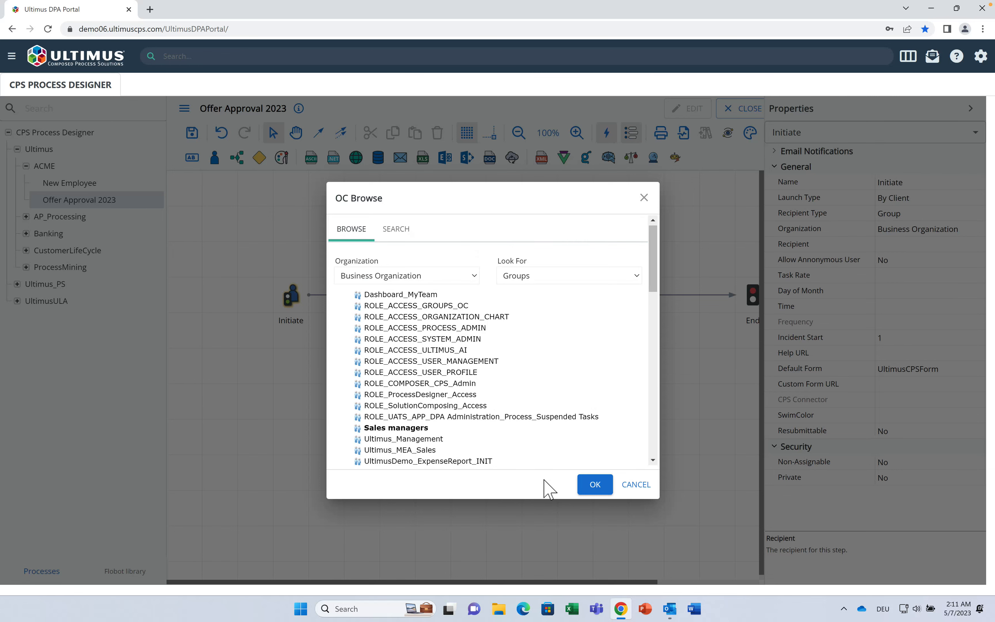
{"action": "left_click", "coordinate": [588, 487]}
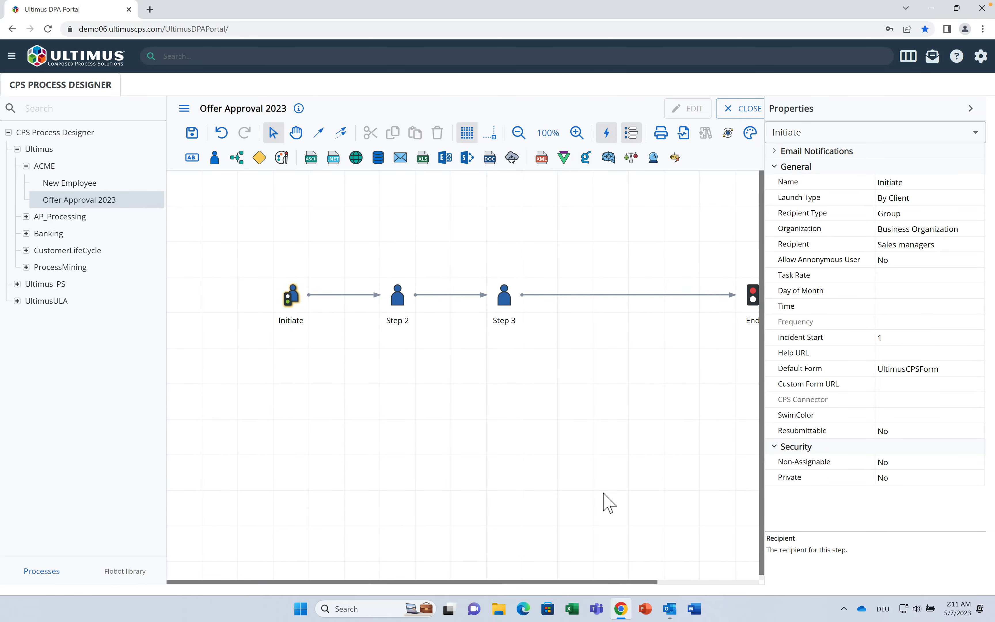
{"action": "left_click", "coordinate": [398, 296]}
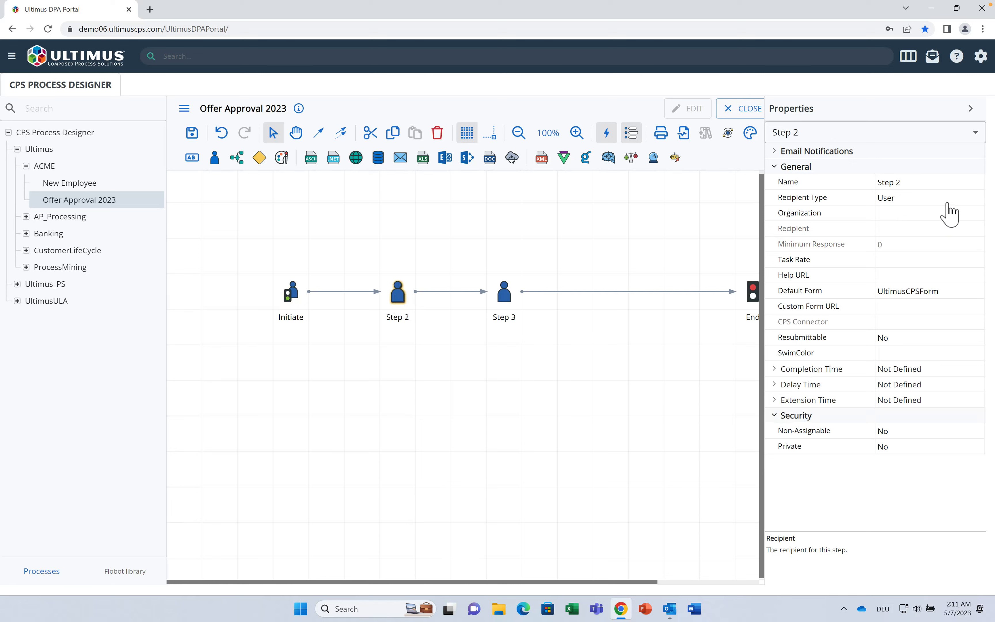
Step: Rename Step 2 to Approve, routed to the supervisor of the Initiate step
{"action": "left_click", "coordinate": [924, 185]}
{"action": "key", "text": "BackSpace"}
{"action": "key", "text": "BackSpace"}
{"action": "key", "text": "BackSpace"}
{"action": "key", "text": "BackSpace"}
{"action": "key", "text": "BackSpace"}
{"action": "key", "text": "BackSpace"}
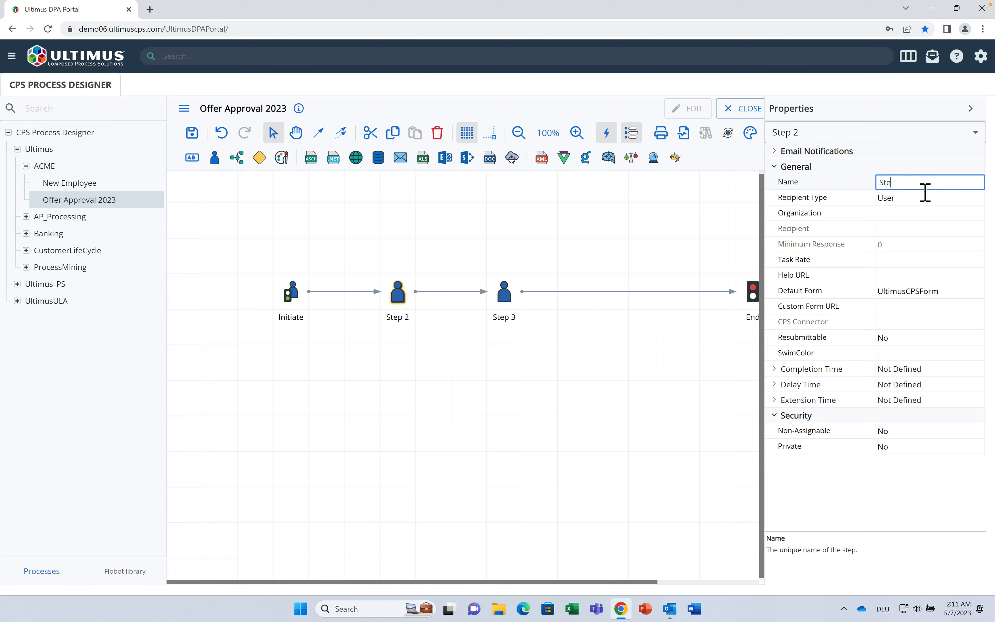
{"action": "type", "text": "Apprv"}
{"action": "key", "text": "BackSpace"}
{"action": "type", "text": "ove"}
{"action": "left_click", "coordinate": [923, 198]}
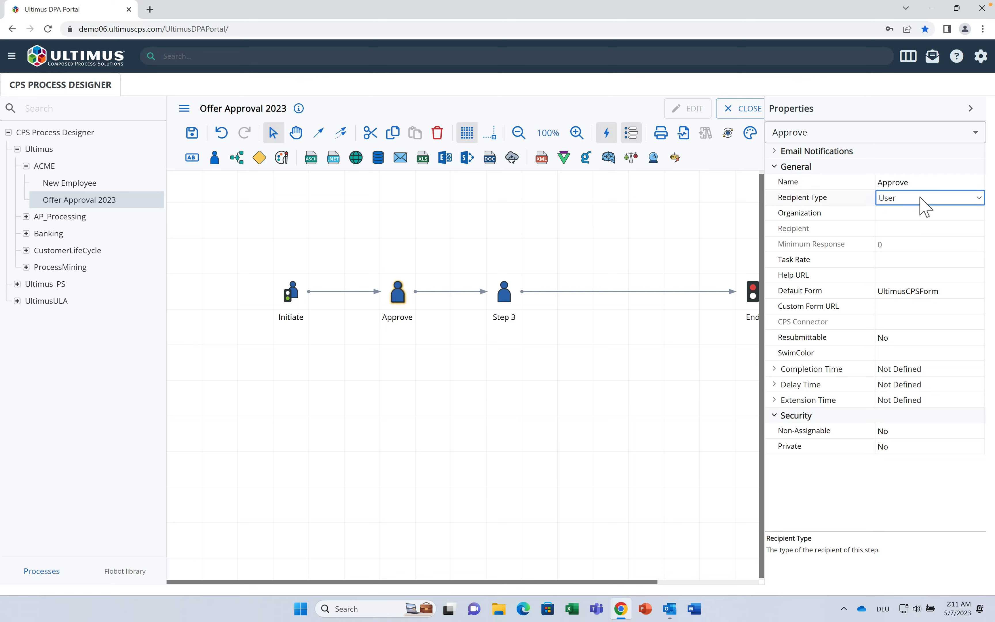
{"action": "left_click", "coordinate": [946, 199]}
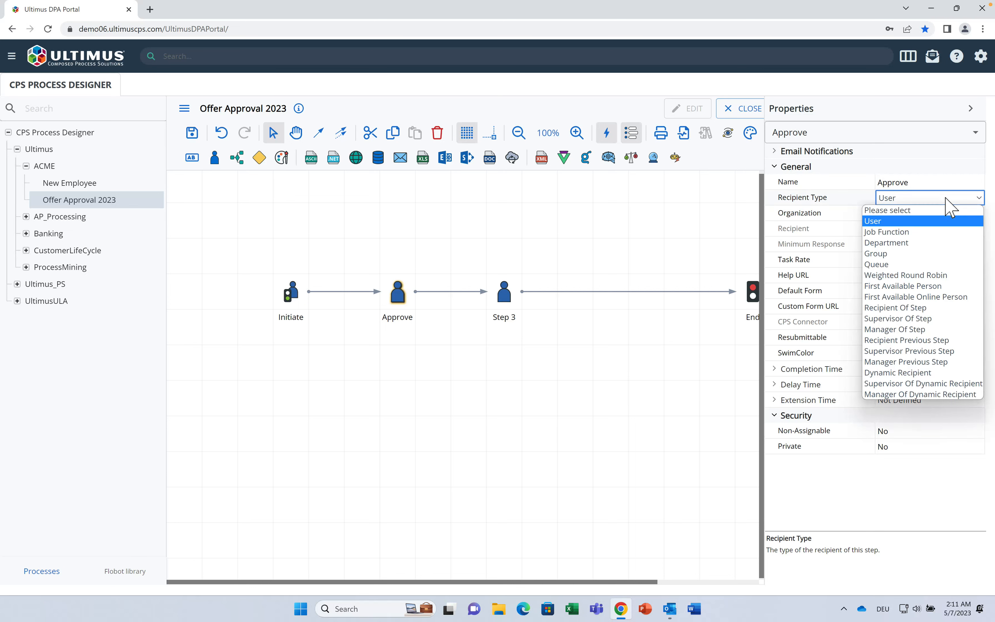
{"action": "left_click", "coordinate": [935, 318]}
{"action": "left_click", "coordinate": [934, 229]}
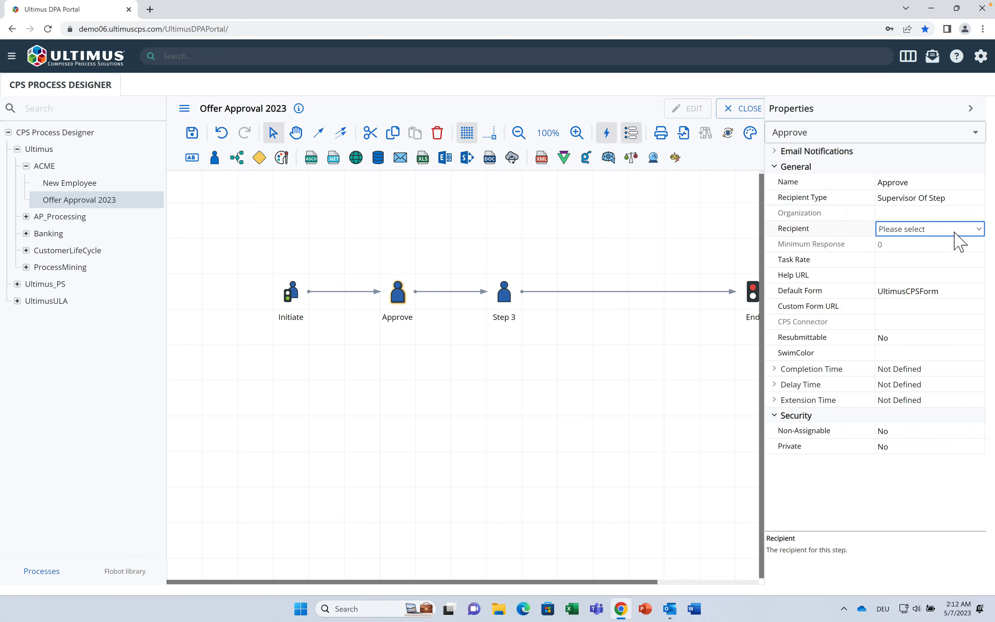
{"action": "left_click", "coordinate": [954, 232]}
{"action": "left_click", "coordinate": [943, 256]}
Step: Rename Step 3 to Feedback, routed back to the Initiate step's recipient
{"action": "left_click", "coordinate": [505, 299]}
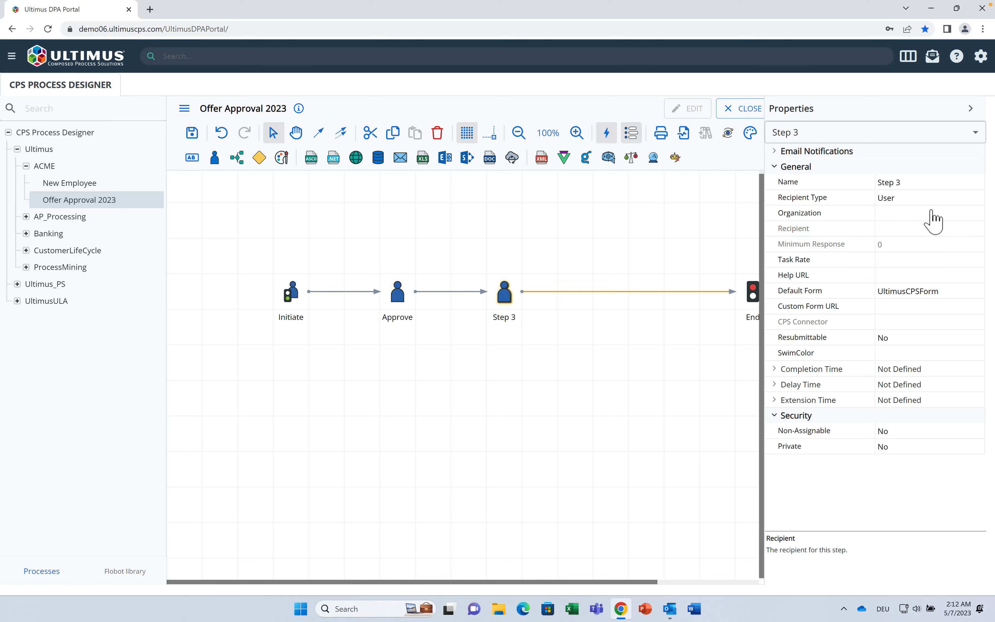
{"action": "left_click", "coordinate": [946, 186]}
{"action": "key", "text": "BackSpace"}
{"action": "key", "text": "BackSpace"}
{"action": "key", "text": "BackSpace"}
{"action": "key", "text": "BackSpace"}
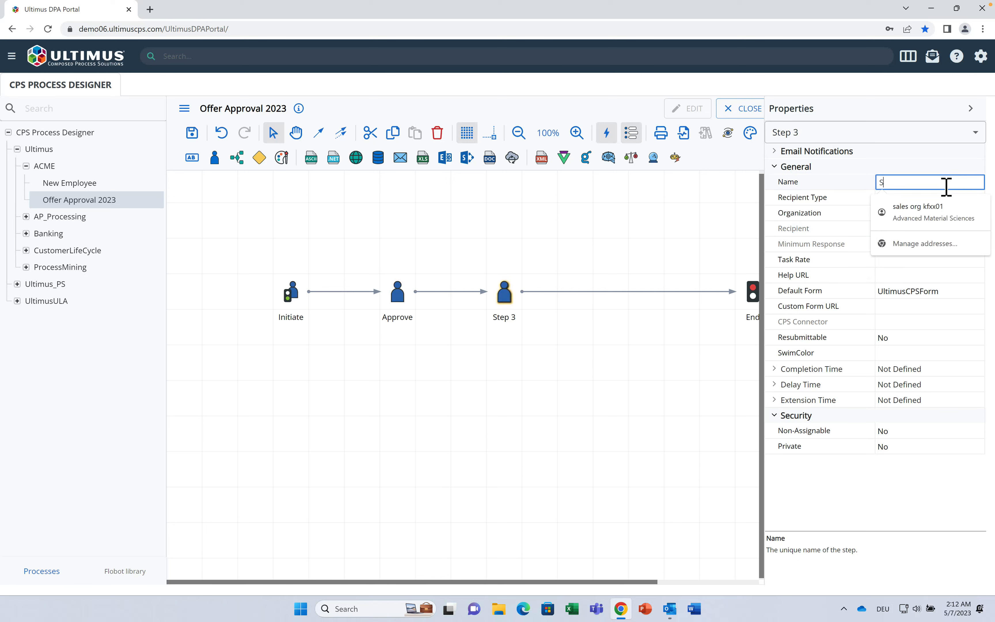
{"action": "type", "text": "Feedback"}
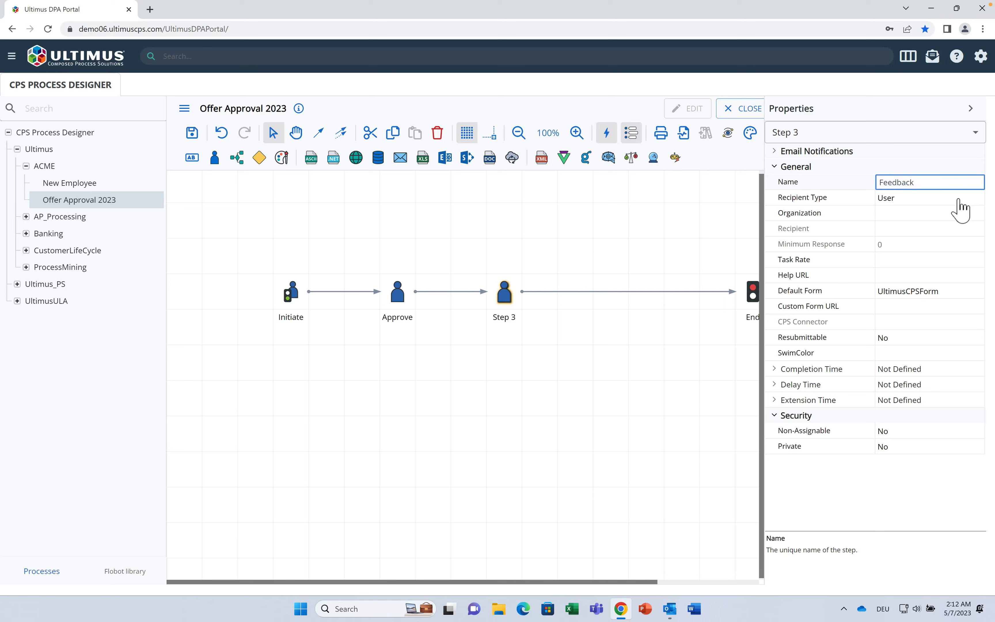
{"action": "key", "text": "Return"}
{"action": "left_click", "coordinate": [955, 200]}
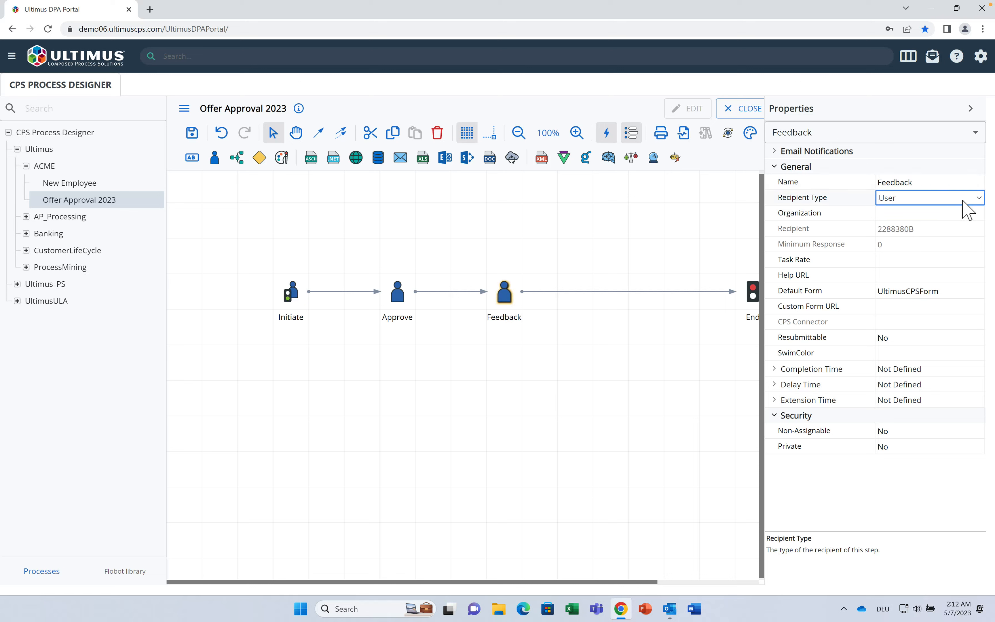
{"action": "left_click", "coordinate": [971, 199]}
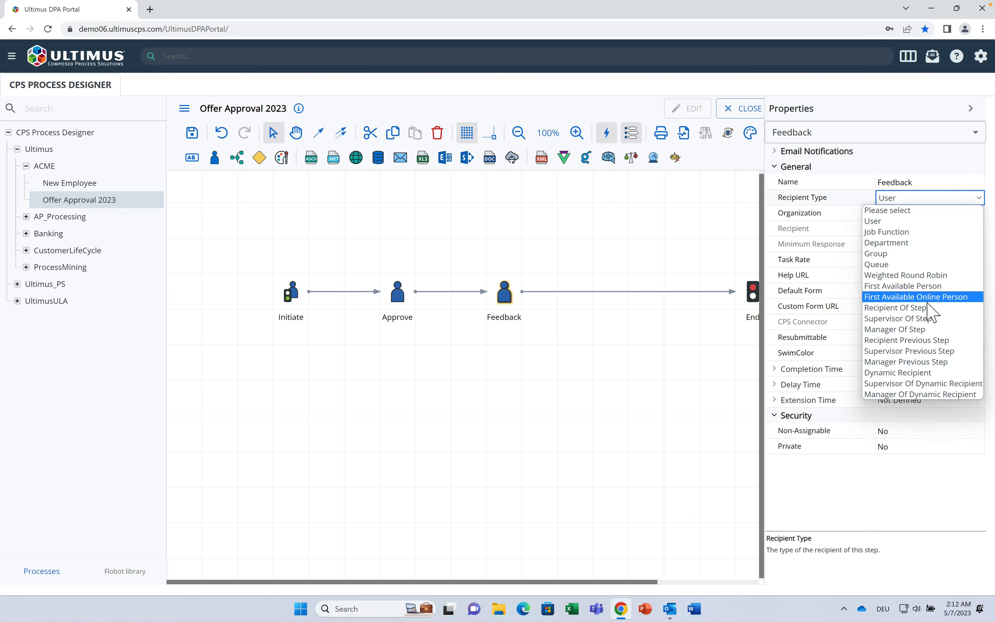
{"action": "left_click", "coordinate": [933, 308]}
{"action": "left_click", "coordinate": [942, 229]}
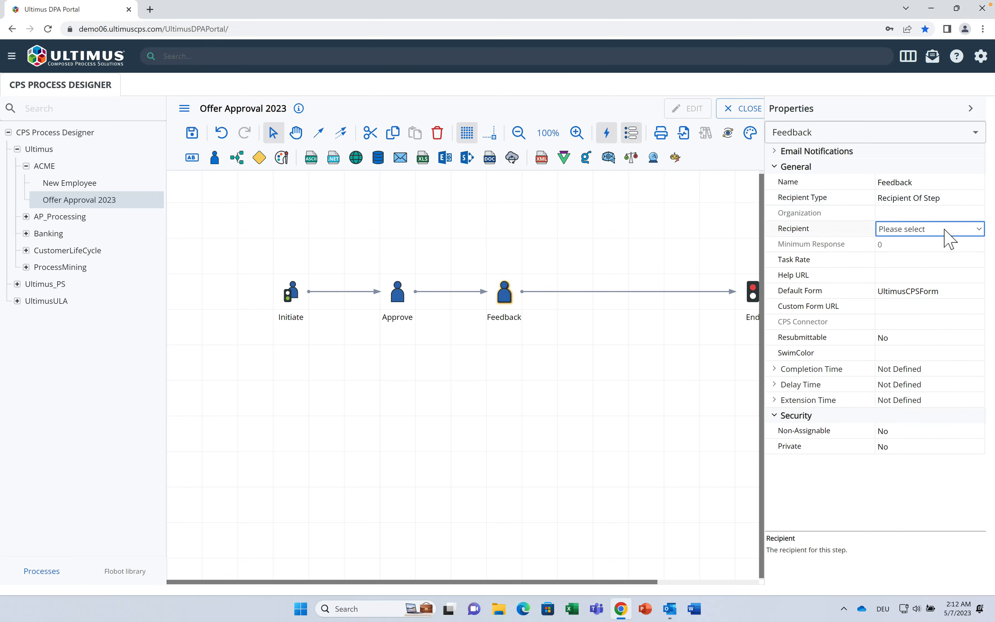
{"action": "left_click", "coordinate": [947, 230]}
{"action": "left_click", "coordinate": [939, 252]}
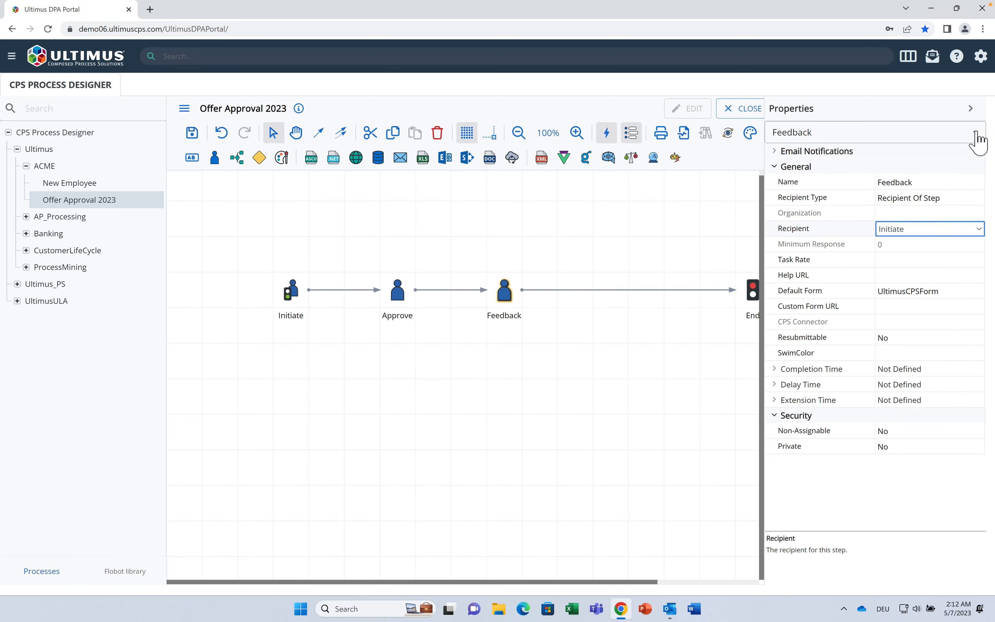
{"action": "left_click", "coordinate": [970, 108]}
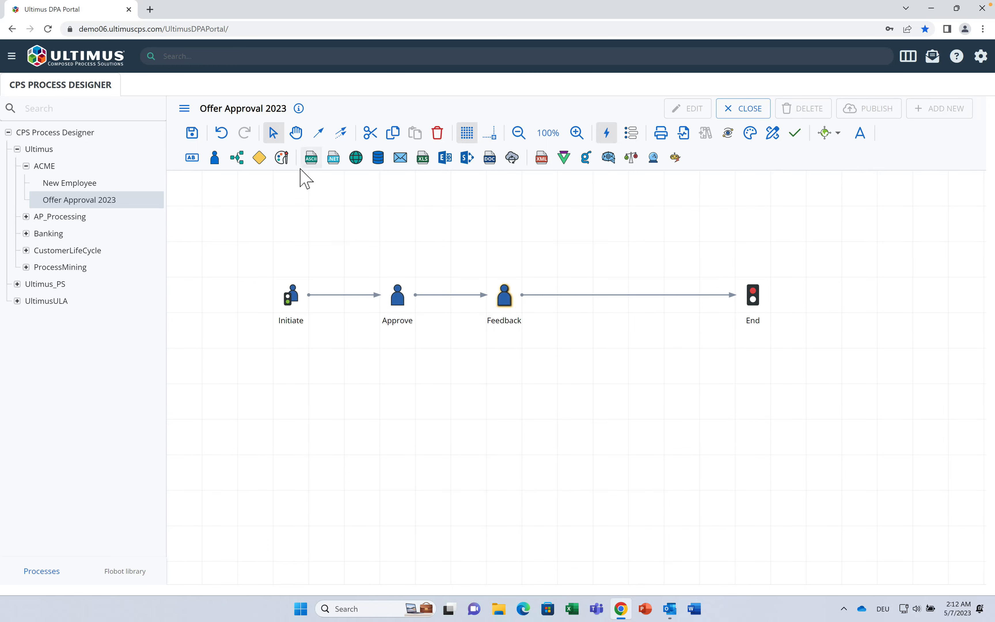
Step: Save the Offer Approval 2023 process and create its form in the CPS Visual Composer
{"action": "left_click", "coordinate": [204, 139]}
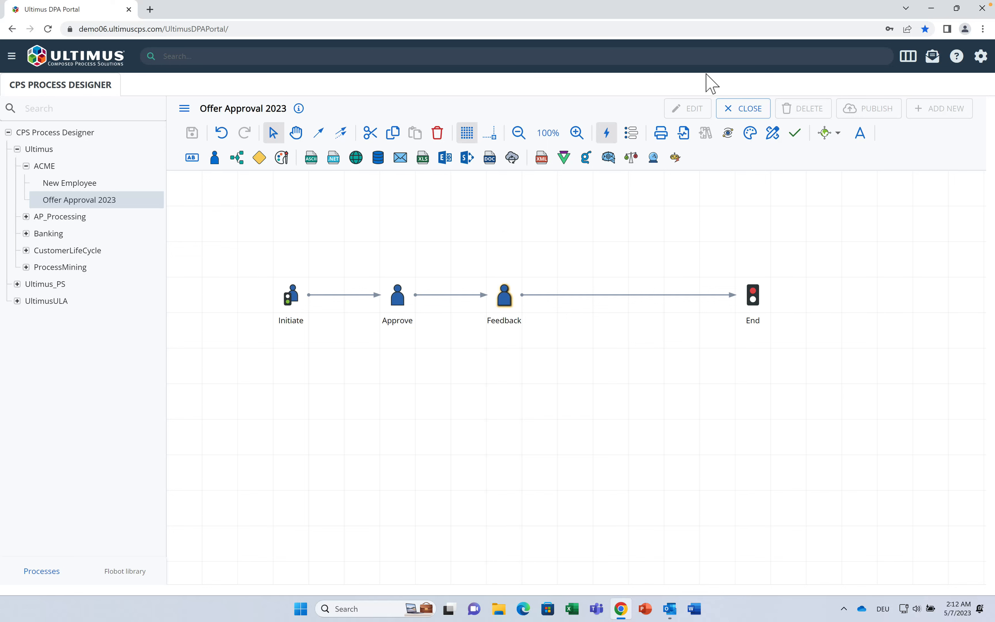
{"action": "left_click", "coordinate": [684, 130]}
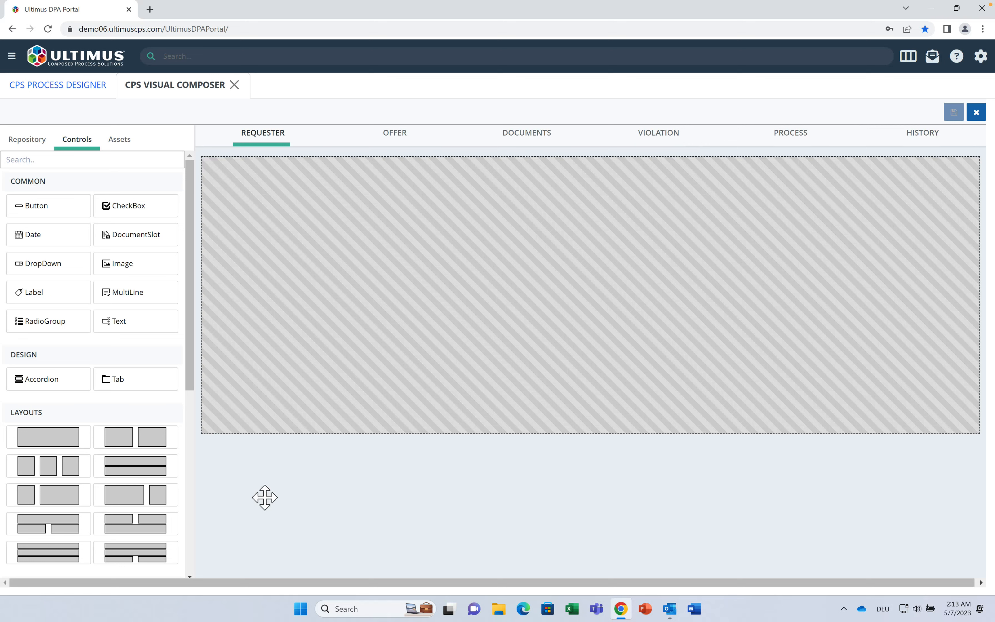
Step: Lay out the Offer page and place a MultiLine_1 text box with a dropdown directly beneath it
{"action": "left_click", "coordinate": [409, 137]}
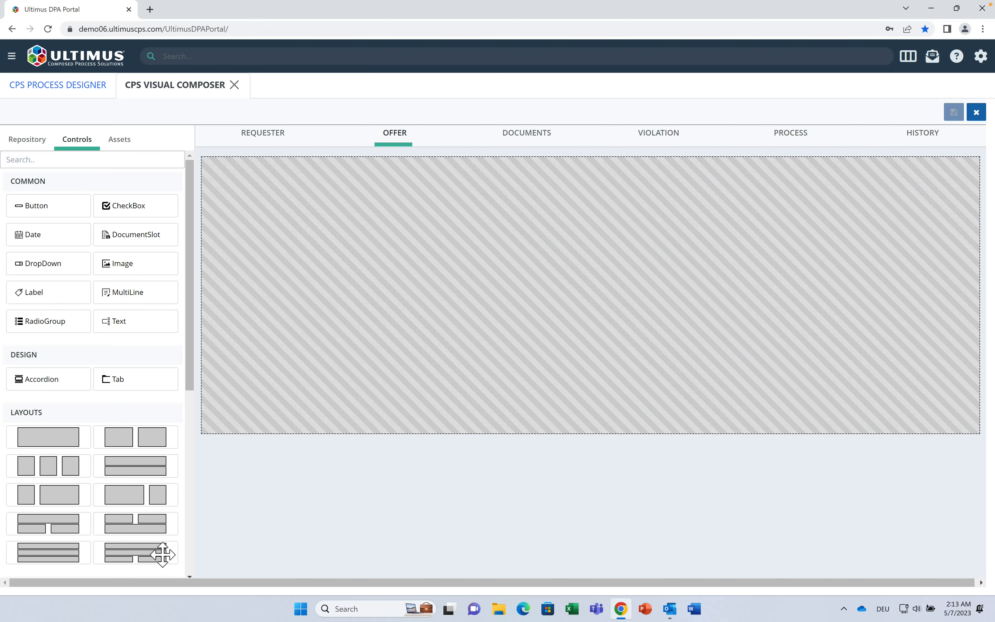
{"action": "left_click_drag", "start_coordinate": [160, 553], "coordinate": [421, 344]}
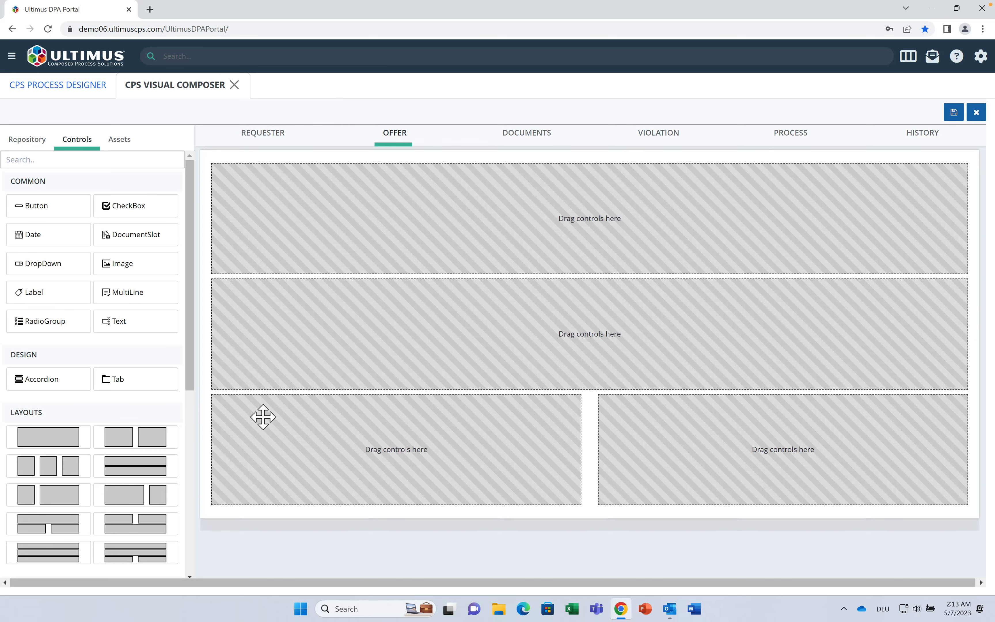
{"action": "left_click_drag", "start_coordinate": [140, 295], "coordinate": [249, 403]}
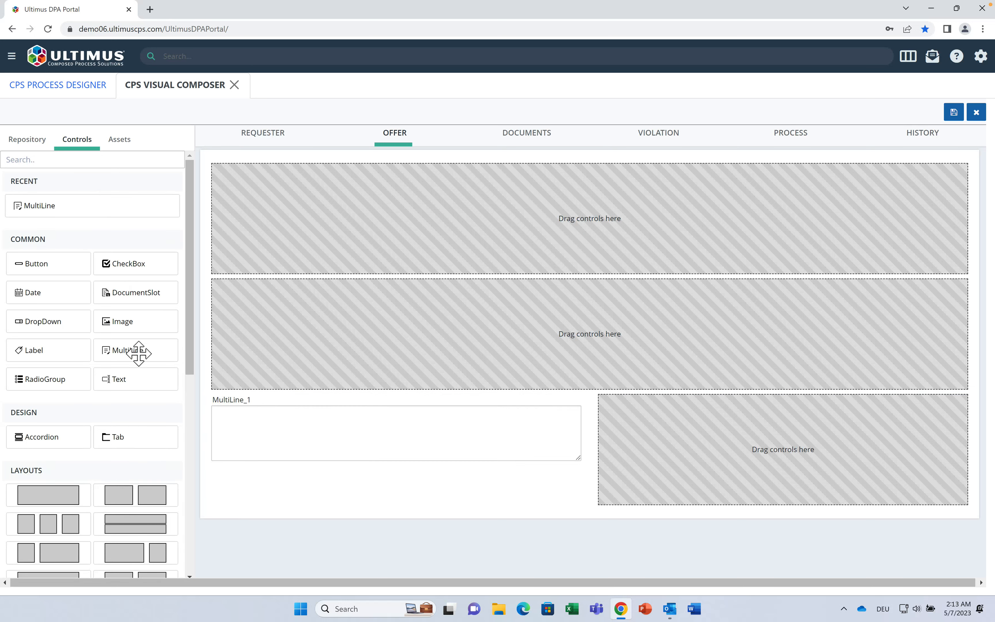
{"action": "left_click_drag", "start_coordinate": [71, 328], "coordinate": [278, 468]}
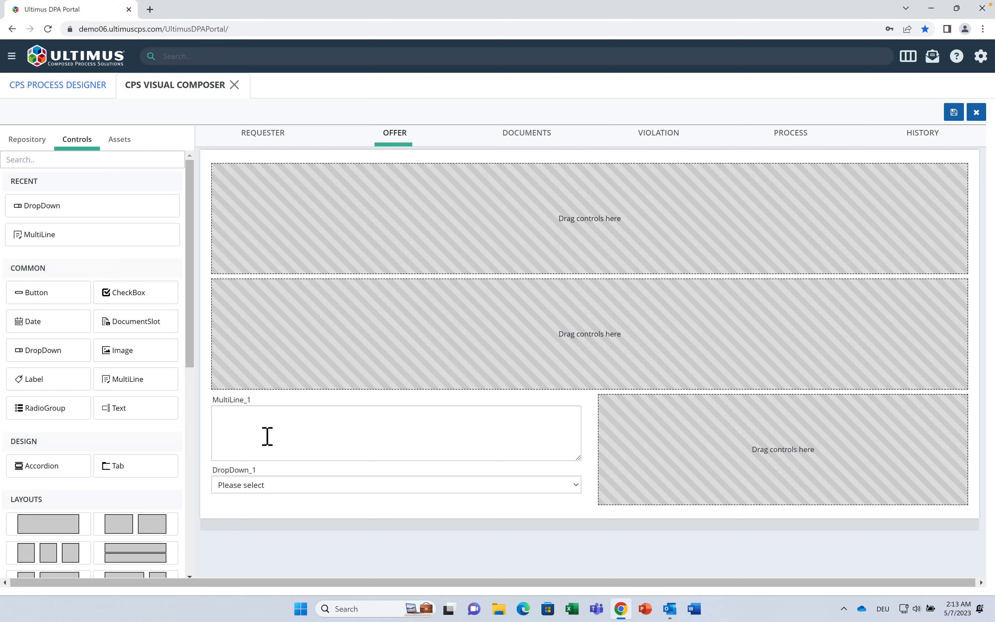
{"action": "left_click", "coordinate": [255, 411]}
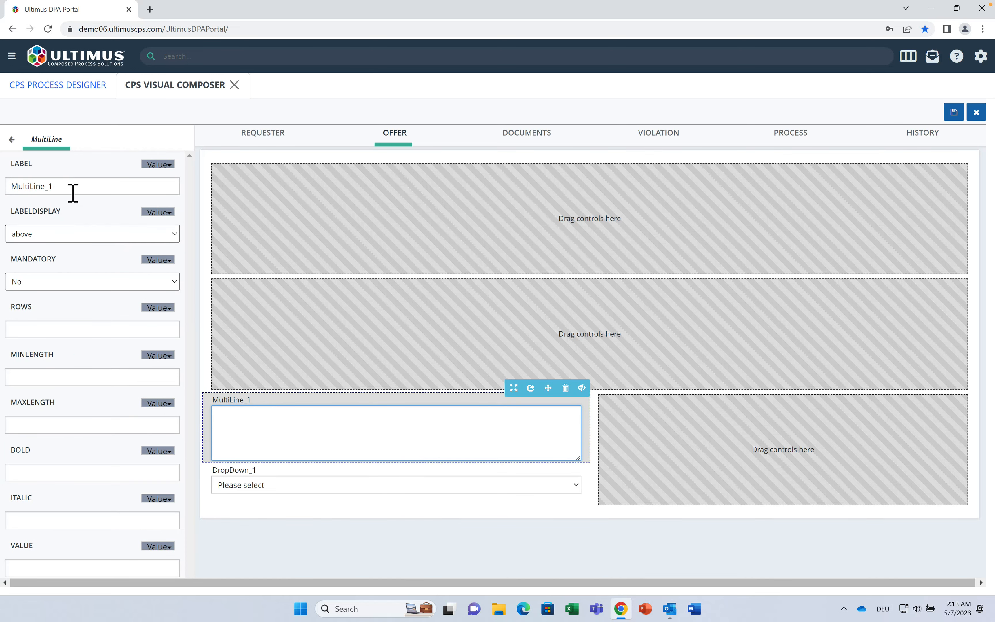
Step: Label the text box Requirements and the dropdown Delivery
{"action": "left_click_drag", "start_coordinate": [71, 193], "coordinate": [5, 188]}
{"action": "type", "text": "Requirement"}
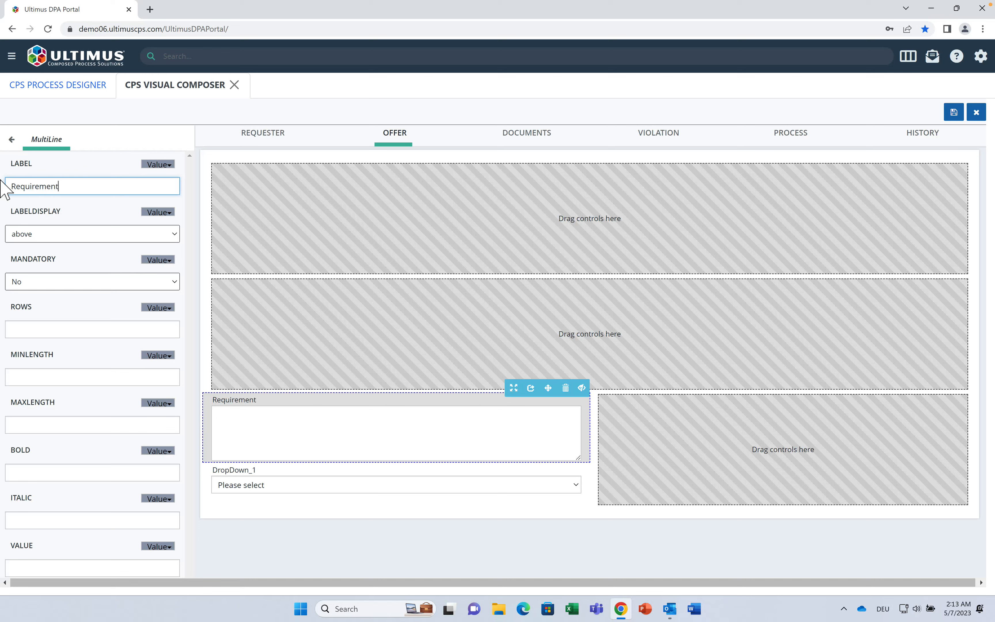
{"action": "type", "text": "s"}
{"action": "left_click", "coordinate": [284, 486]}
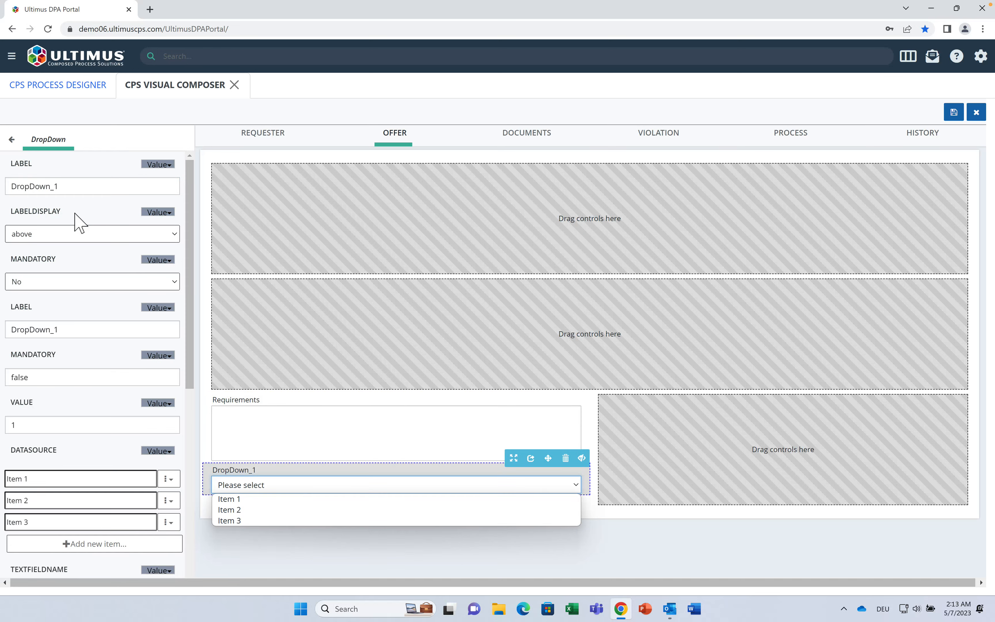
{"action": "left_click_drag", "start_coordinate": [81, 191], "coordinate": [22, 189]}
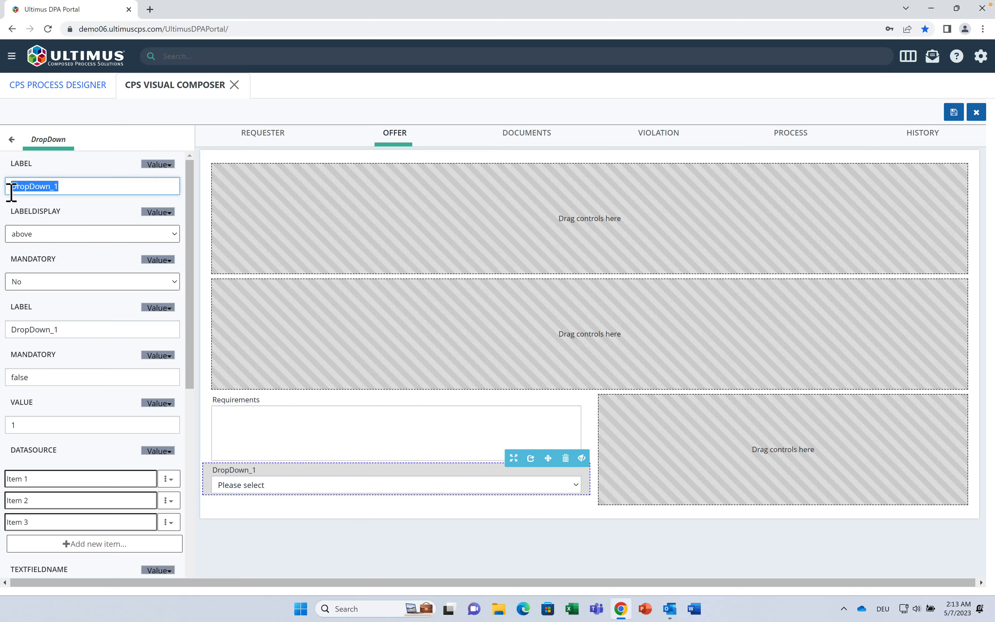
{"action": "type", "text": "Deliver"}
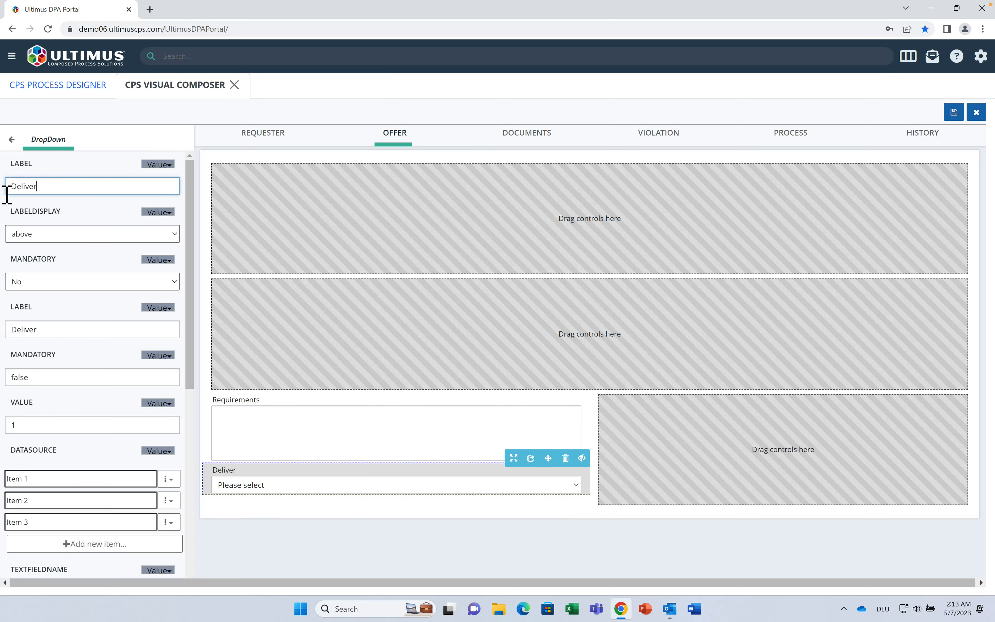
{"action": "type", "text": "y"}
Step: Replace the dropdown's items with carrier choices DHL, FedEx and Other
{"action": "left_click_drag", "start_coordinate": [35, 481], "coordinate": [9, 481]}
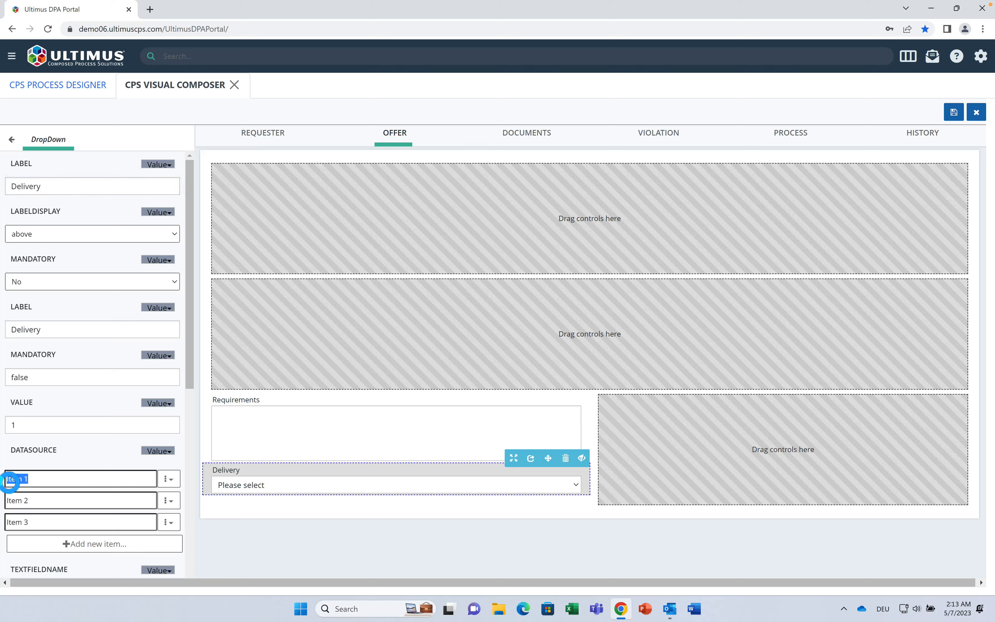
{"action": "type", "text": "DHL"}
{"action": "left_click_drag", "start_coordinate": [42, 501], "coordinate": [3, 501]}
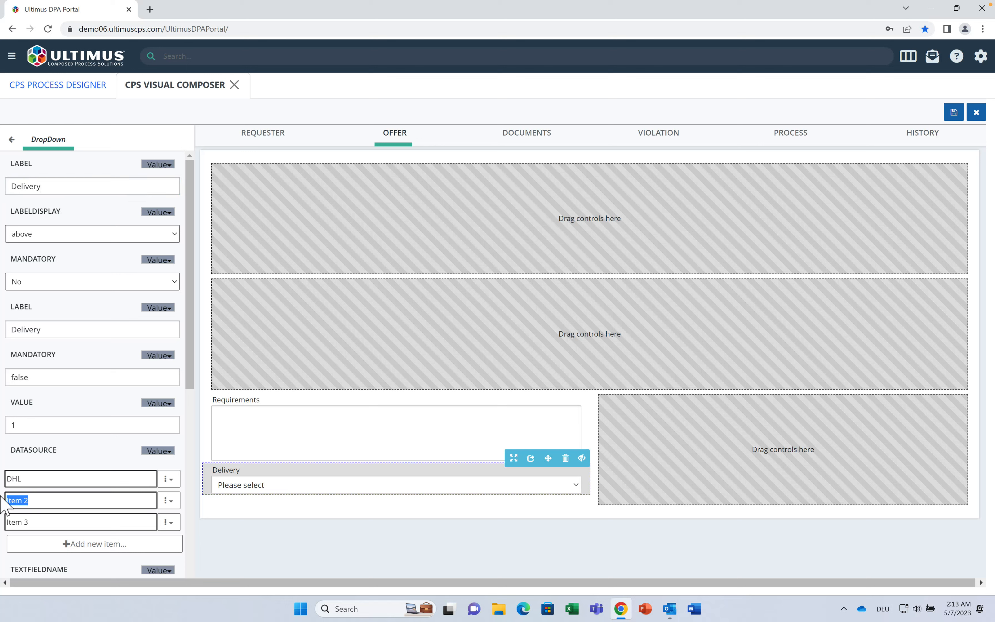
{"action": "type", "text": "FecEx"}
{"action": "key", "text": "BackSpace"}
{"action": "key", "text": "BackSpace"}
{"action": "key", "text": "BackSpace"}
{"action": "type", "text": "deEx"}
{"action": "left_click", "coordinate": [47, 522]}
{"action": "key", "text": "BackSpace"}
{"action": "key", "text": "BackSpace"}
{"action": "key", "text": "BackSpace"}
{"action": "key", "text": "BackSpace"}
{"action": "type", "text": "Other"}
{"action": "left_click", "coordinate": [12, 140]}
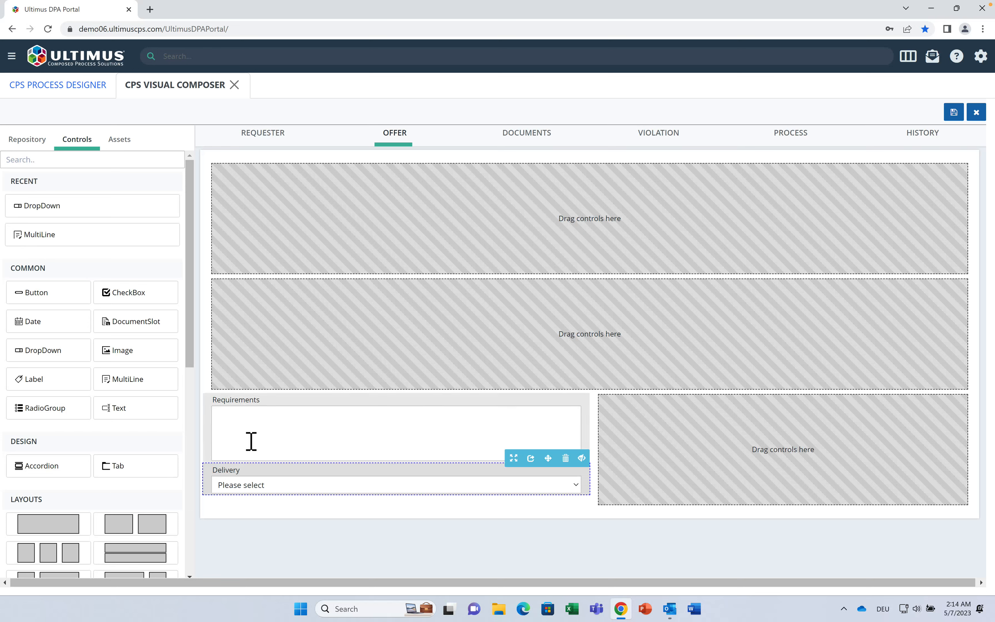
Step: Place a radio group beside Requirements labelled Approve, renaming Option A/B to Yes/No
{"action": "left_click_drag", "start_coordinate": [75, 416], "coordinate": [737, 453]}
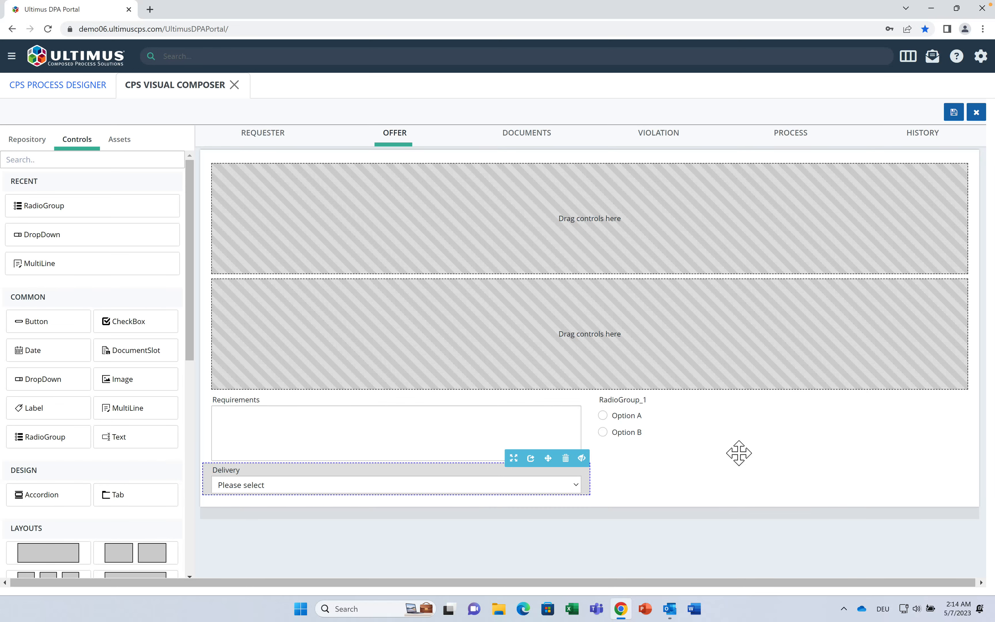
{"action": "left_click", "coordinate": [649, 419]}
{"action": "double_click", "coordinate": [21, 190]}
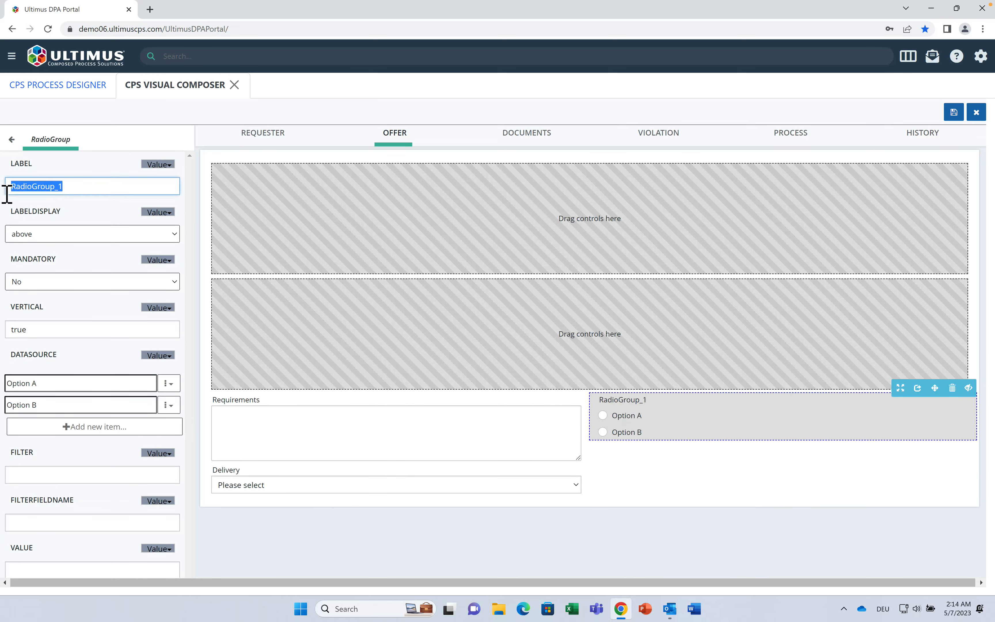
{"action": "type", "text": "Approve"}
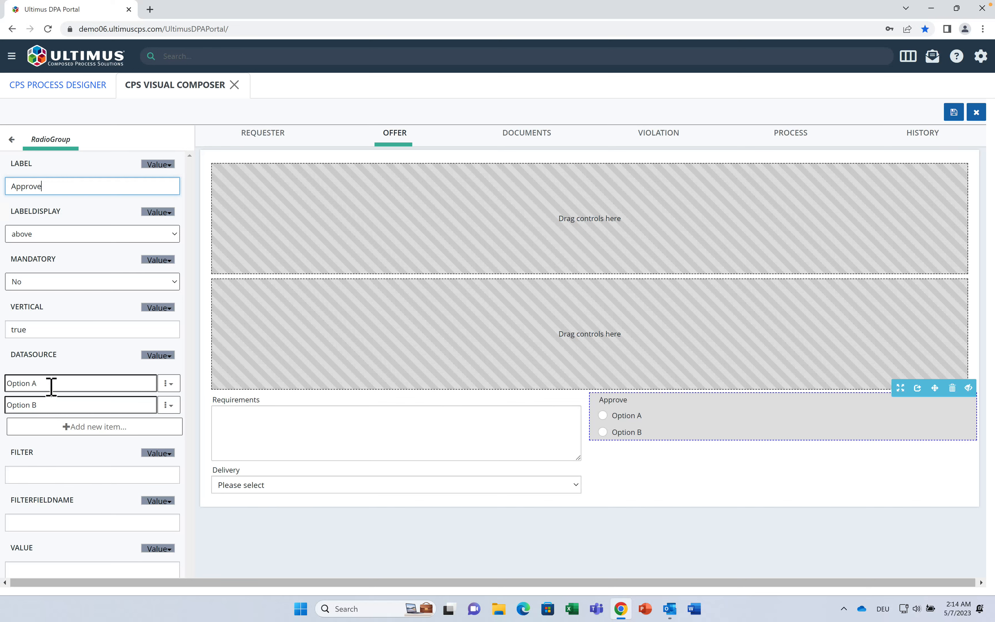
{"action": "left_click_drag", "start_coordinate": [49, 384], "coordinate": [2, 376]}
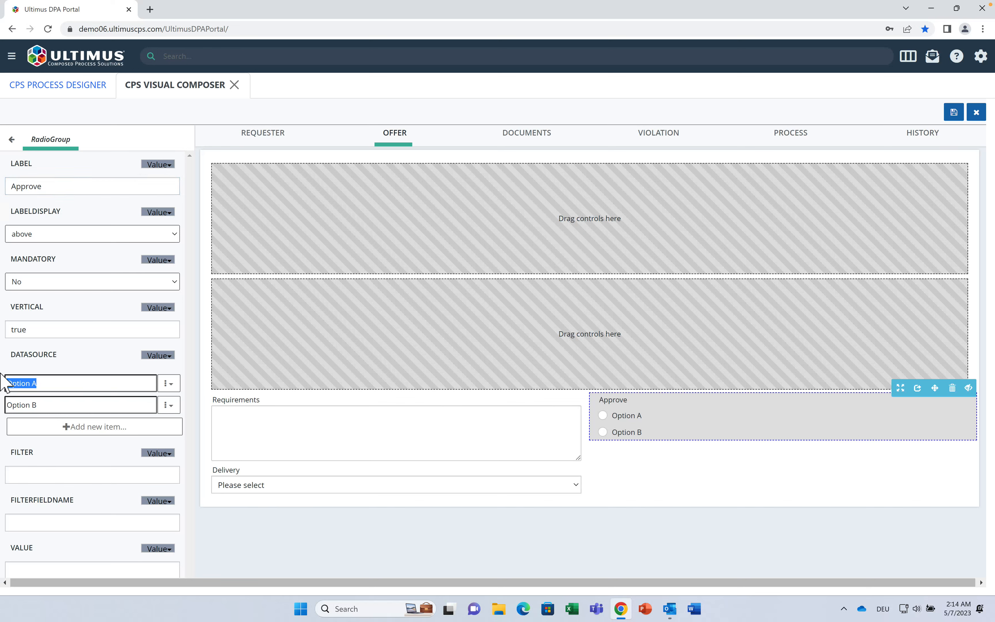
{"action": "type", "text": "Yes"}
{"action": "left_click_drag", "start_coordinate": [49, 406], "coordinate": [7, 411]}
{"action": "type", "text": "No"}
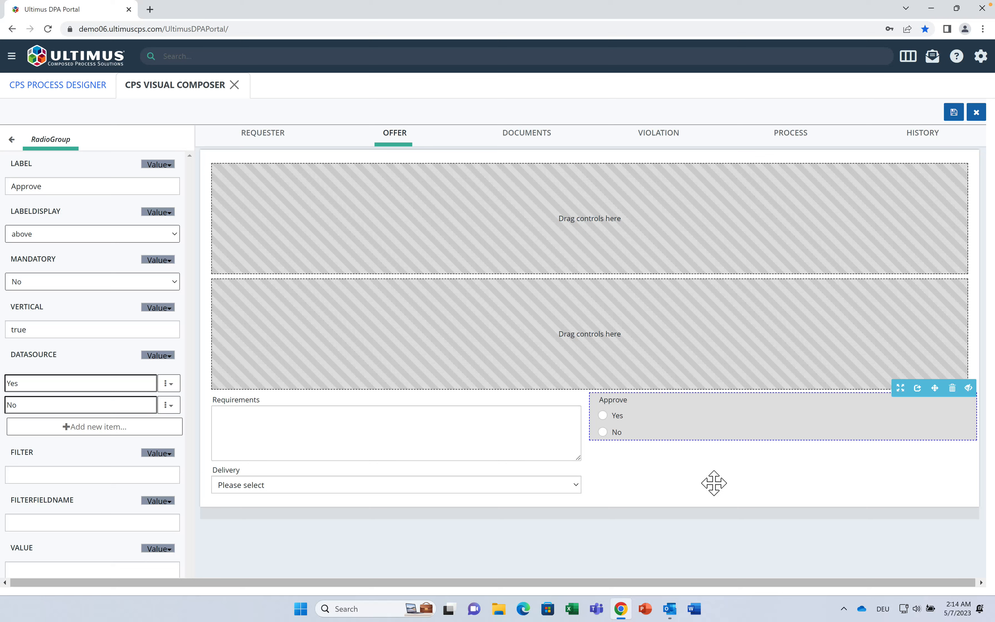
Step: Set Approve's step visibility: Hidden at Initiate, Mandatory at Approve, Readonly at Feedback
{"action": "left_click", "coordinate": [968, 386]}
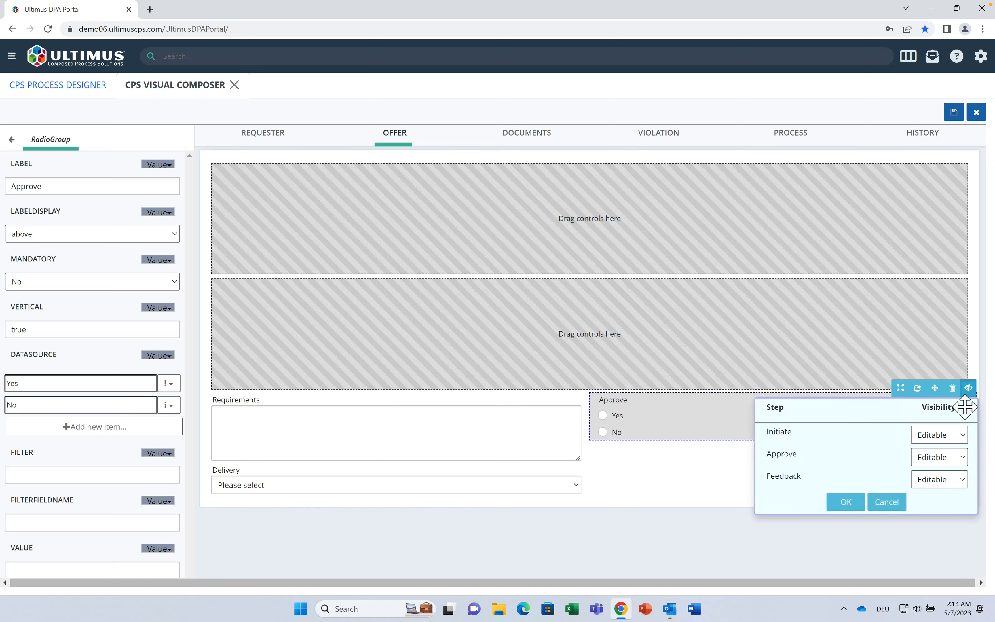
{"action": "left_click", "coordinate": [933, 437]}
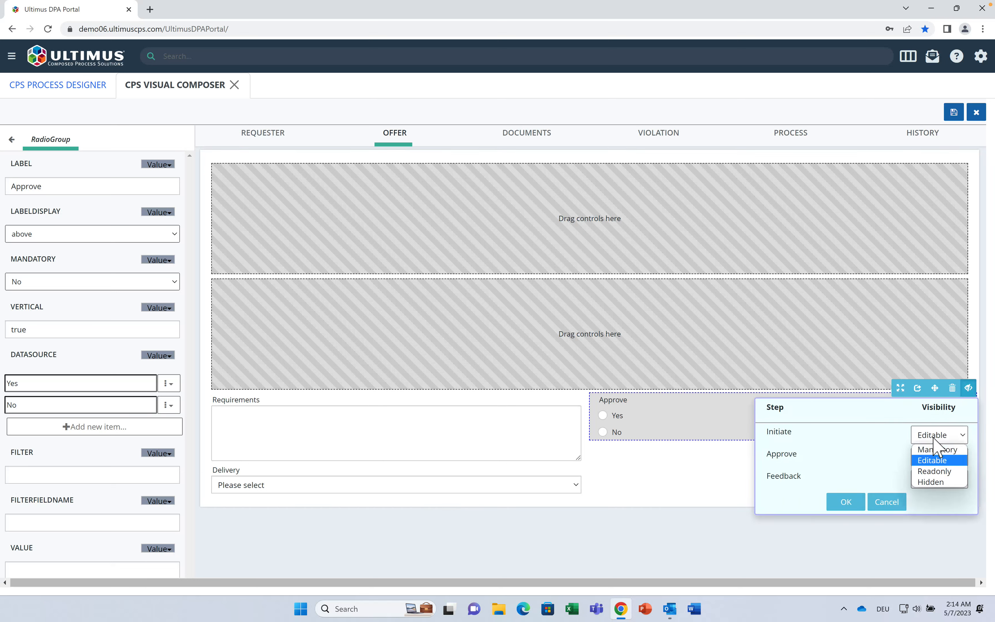
{"action": "left_click", "coordinate": [940, 482]}
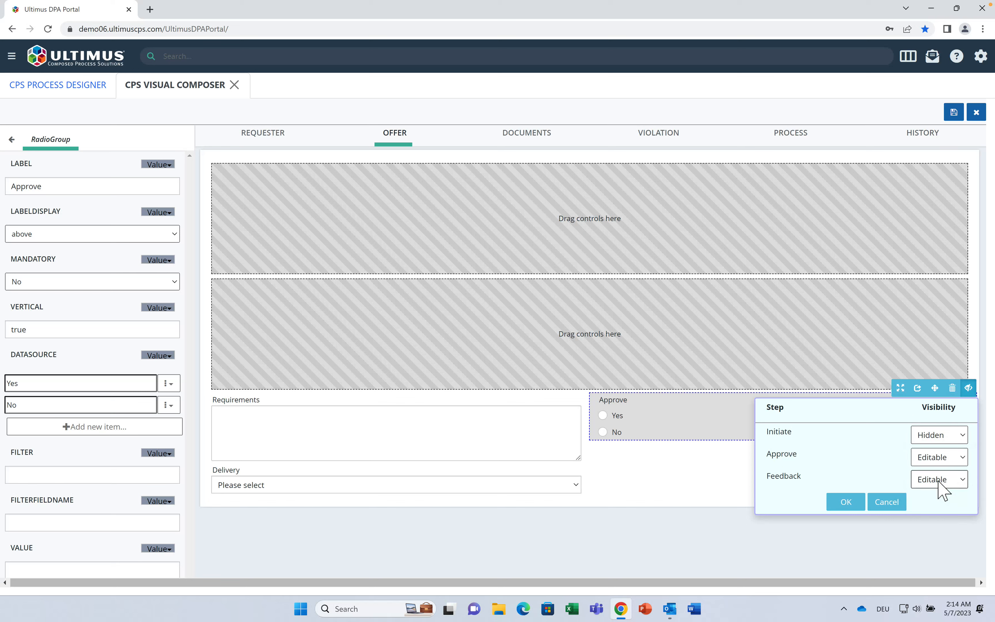
{"action": "left_click", "coordinate": [939, 458]}
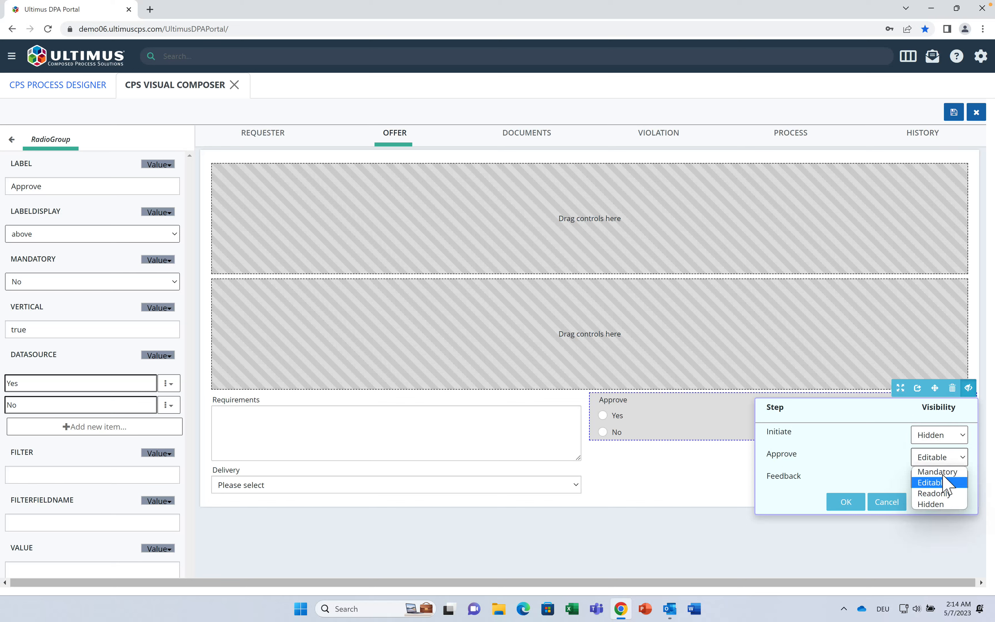
{"action": "left_click", "coordinate": [944, 472]}
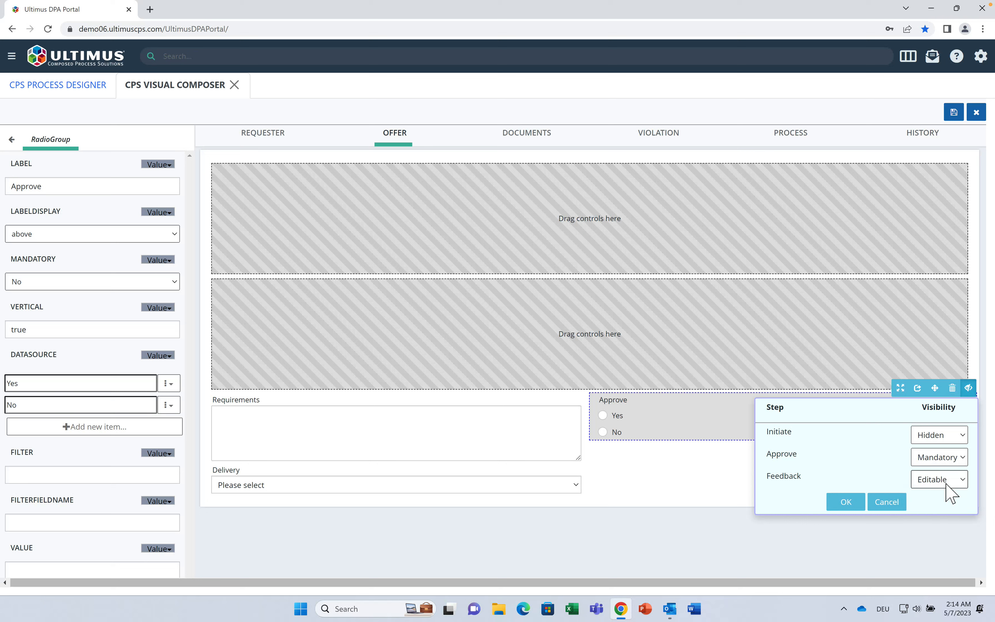
{"action": "left_click", "coordinate": [946, 481]}
{"action": "left_click", "coordinate": [950, 515]}
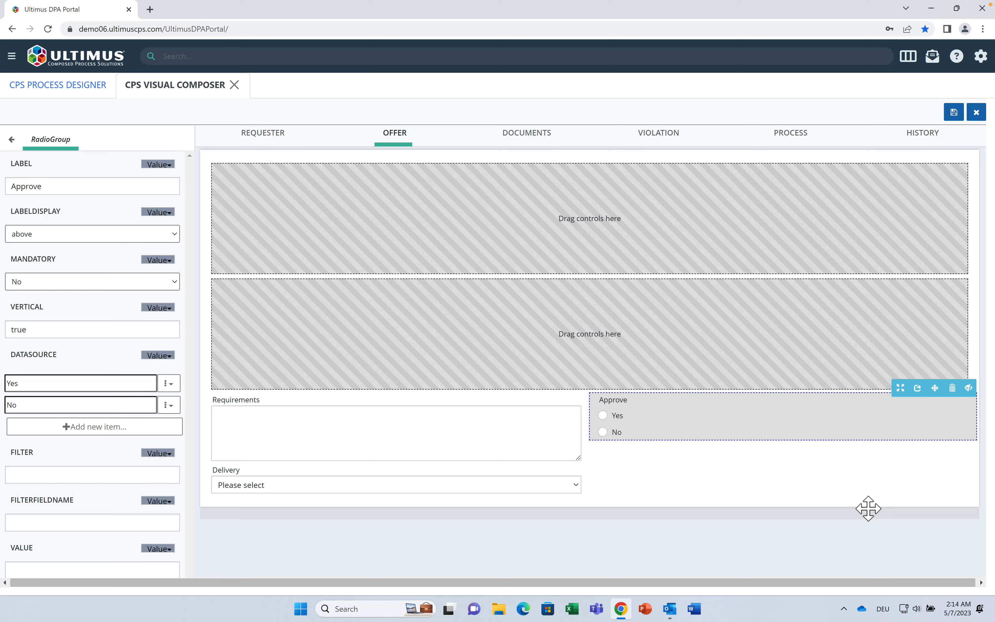
{"action": "left_click", "coordinate": [12, 139]}
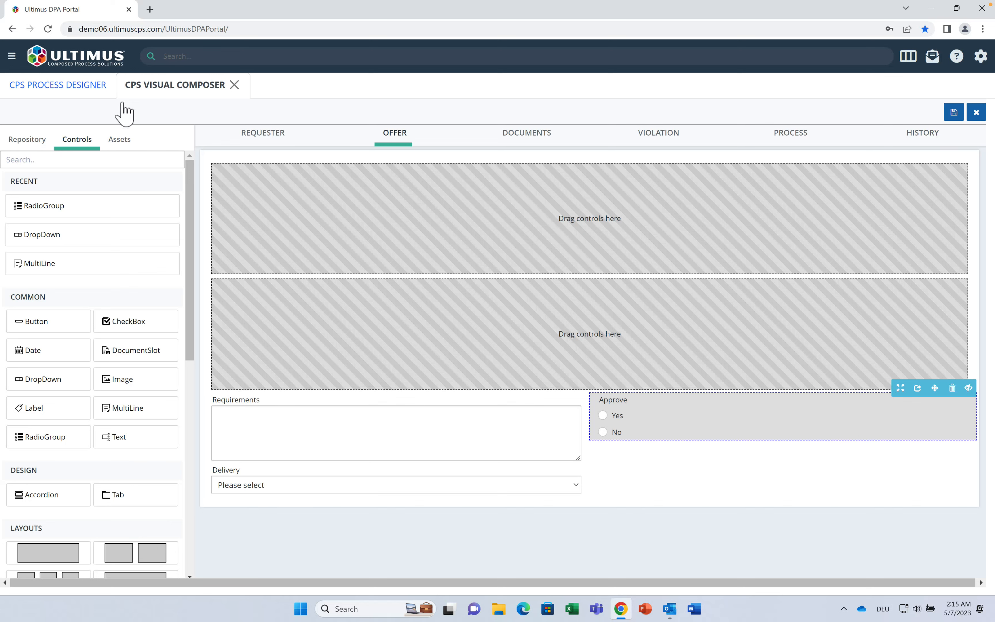
Step: Search assets for 'pr' and add the Select Products and Products in the Offer panels
{"action": "left_click", "coordinate": [131, 141]}
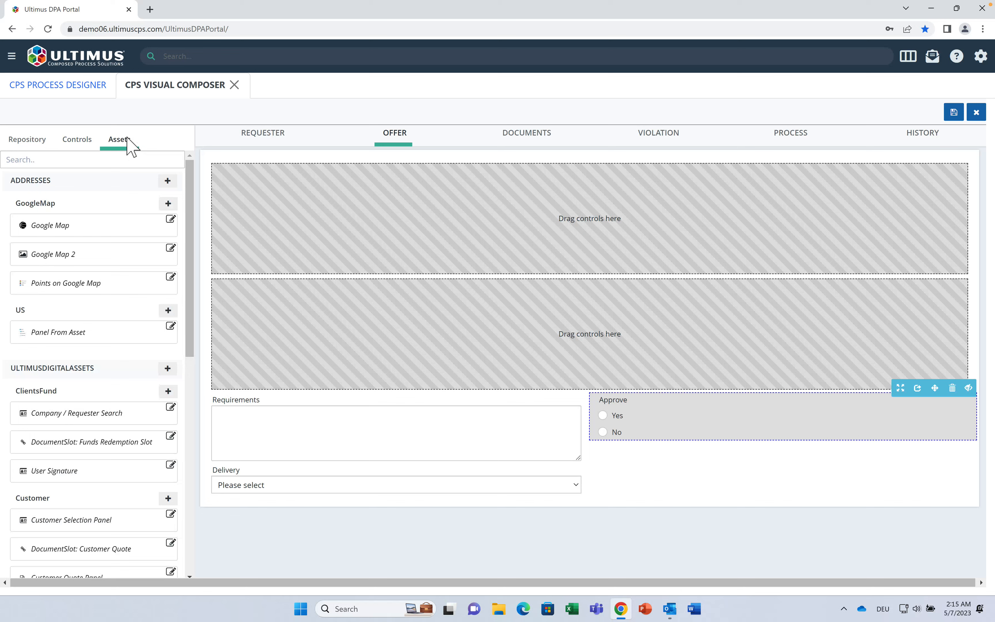
{"action": "left_click", "coordinate": [90, 163]}
{"action": "type", "text": "pro"}
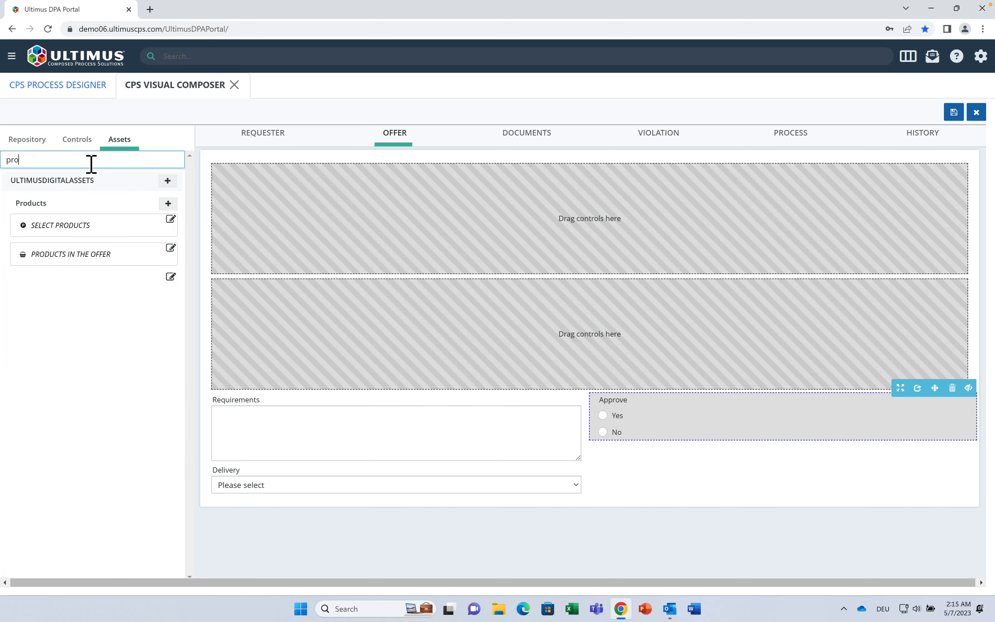
{"action": "left_click_drag", "start_coordinate": [82, 225], "coordinate": [349, 244]}
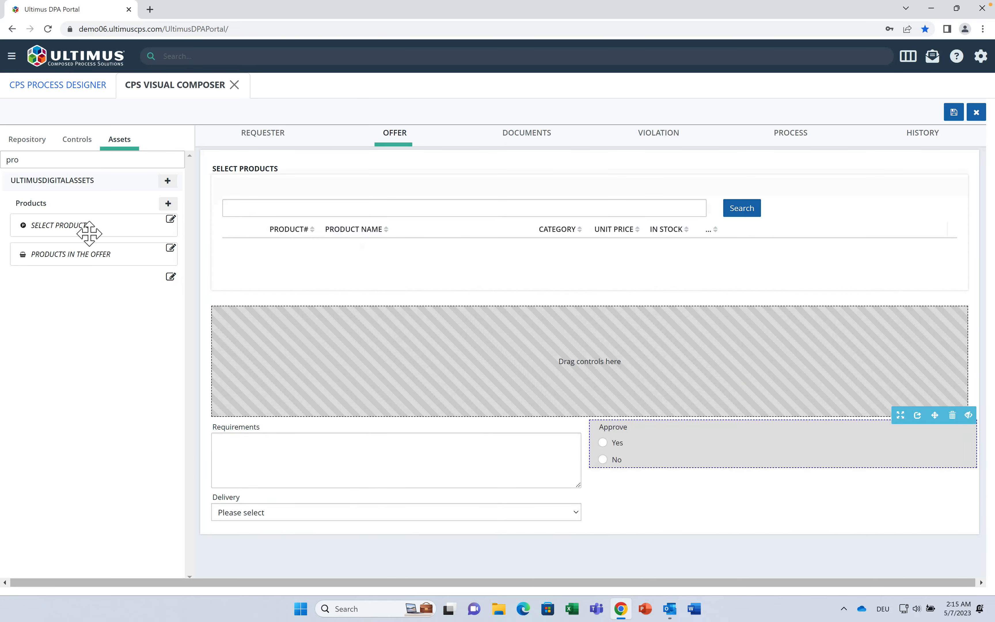
{"action": "left_click_drag", "start_coordinate": [77, 256], "coordinate": [417, 362]}
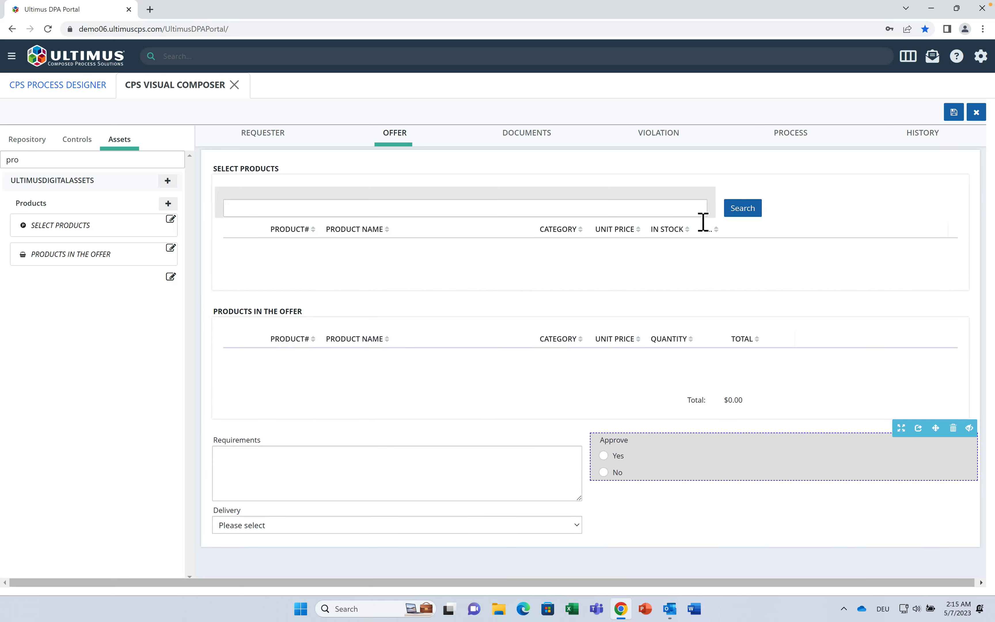
Step: Test the product panel by adding Bumper – Front – Left and Right, then go to Requester
{"action": "left_click", "coordinate": [740, 208]}
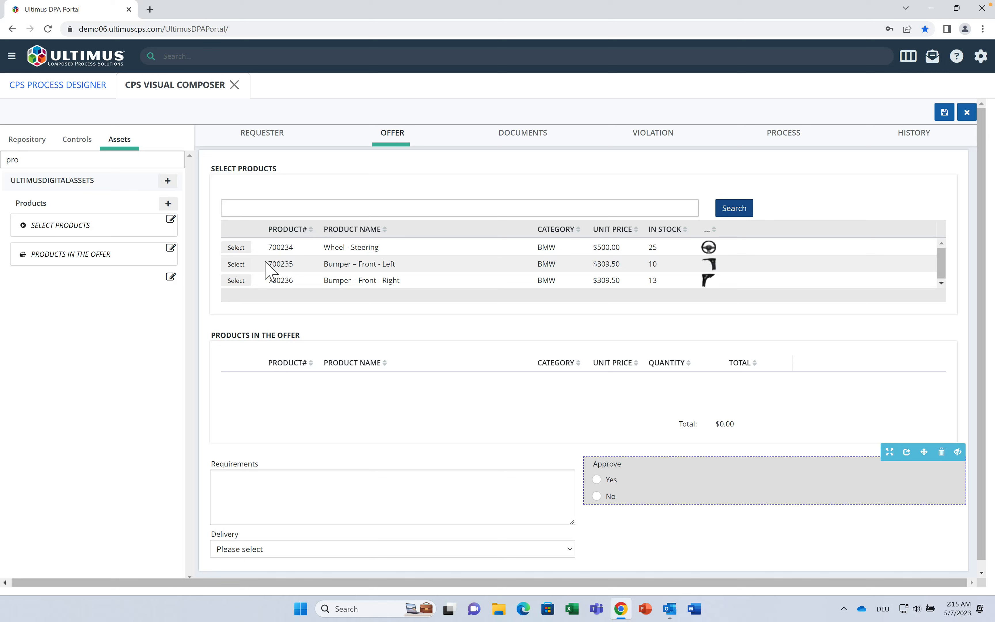
{"action": "left_click", "coordinate": [236, 264]}
{"action": "left_click", "coordinate": [242, 280]}
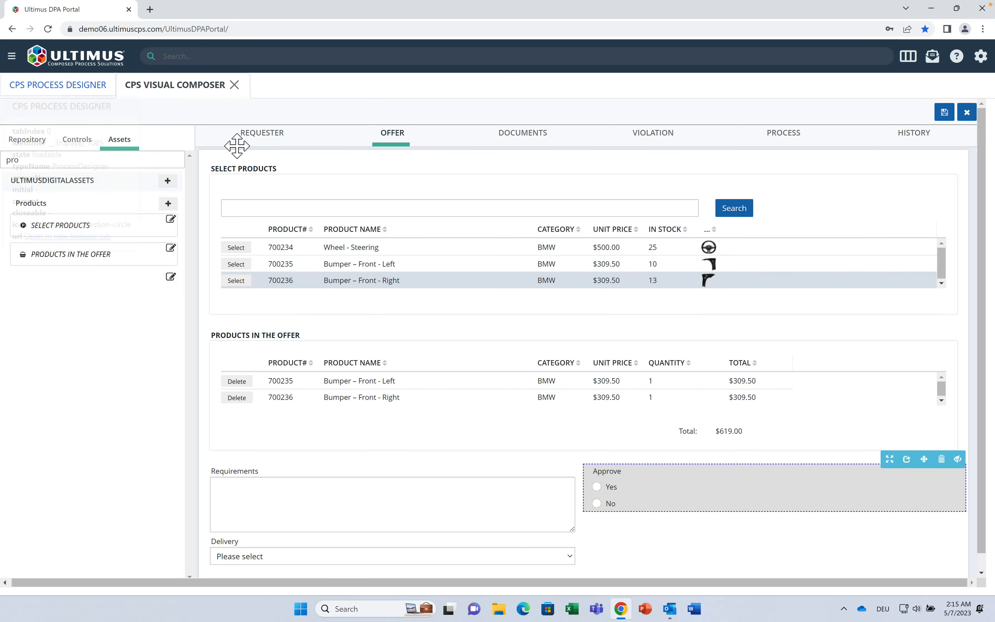
{"action": "left_click", "coordinate": [266, 147]}
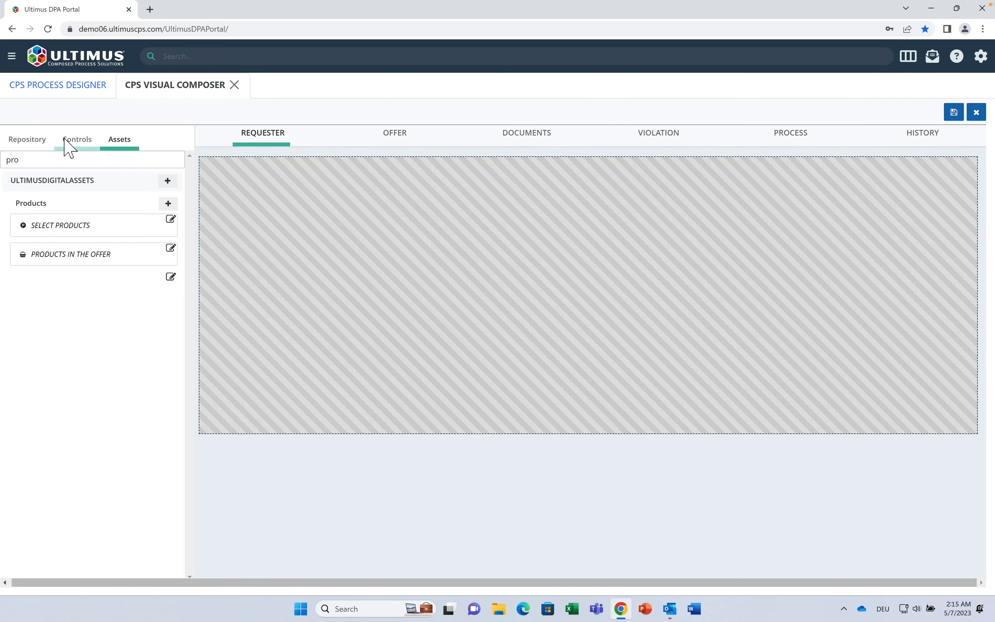
Step: Add a full-width layout and the Customer Selection Panel to Requester, checking Company Information collapses
{"action": "left_click", "coordinate": [69, 147]}
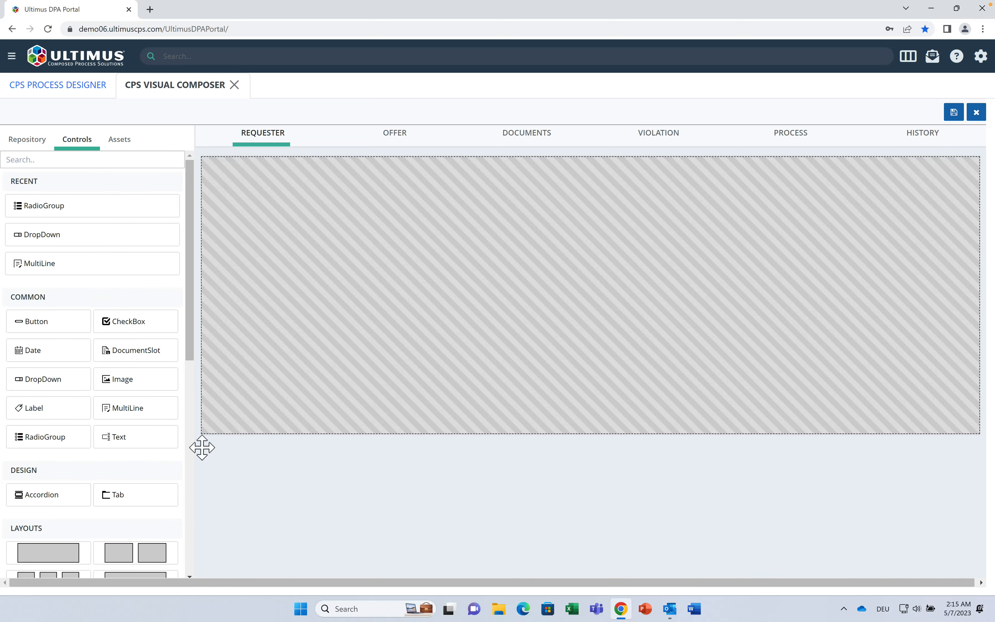
{"action": "left_click_drag", "start_coordinate": [47, 562], "coordinate": [293, 394]}
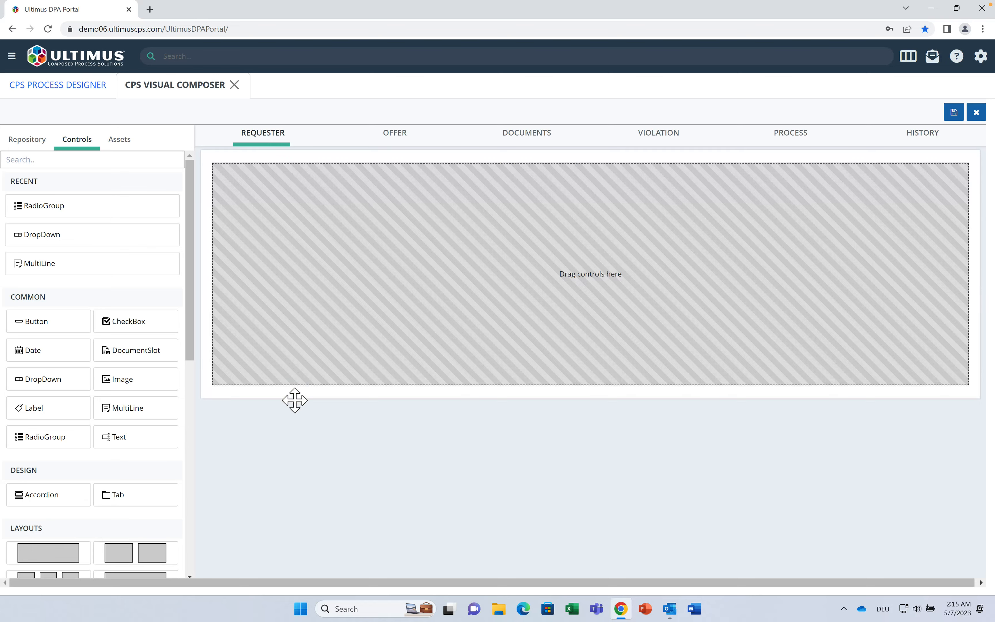
{"action": "left_click", "coordinate": [118, 144]}
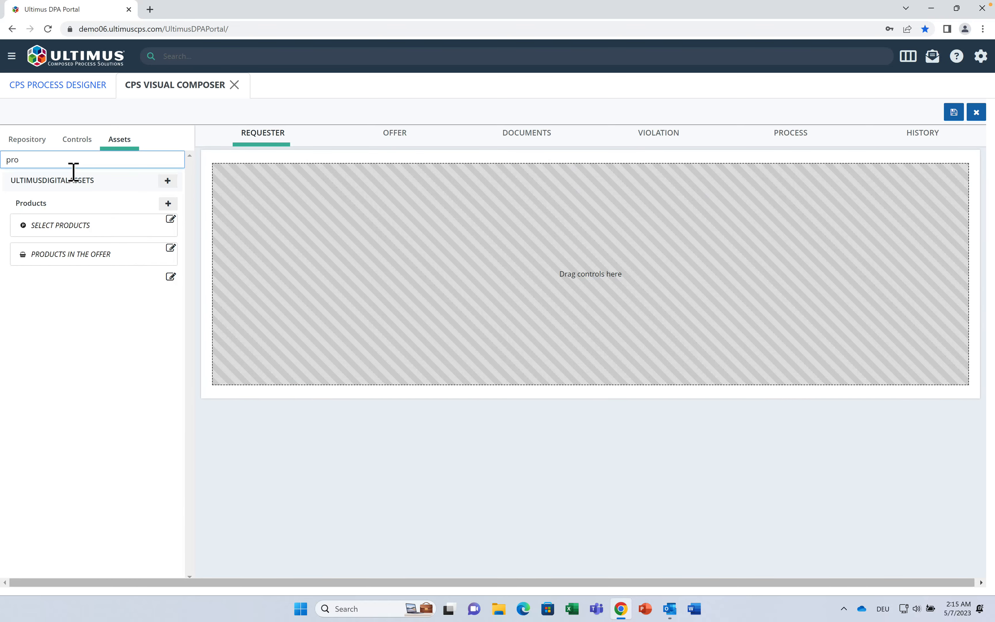
{"action": "key", "text": "BackSpace"}
{"action": "key", "text": "BackSpace"}
{"action": "key", "text": "BackSpace"}
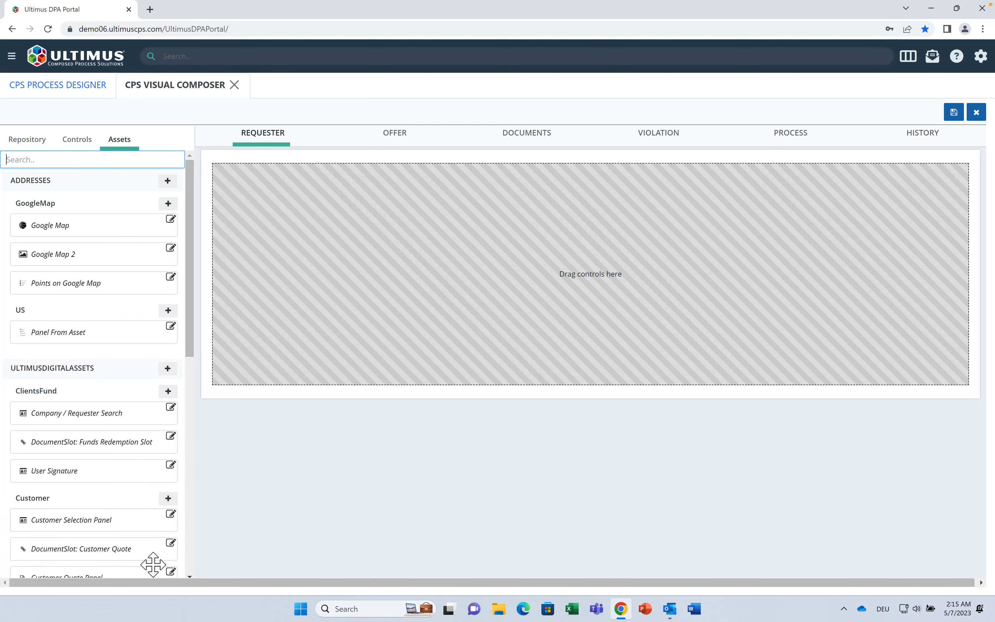
{"action": "left_click_drag", "start_coordinate": [95, 529], "coordinate": [451, 339]}
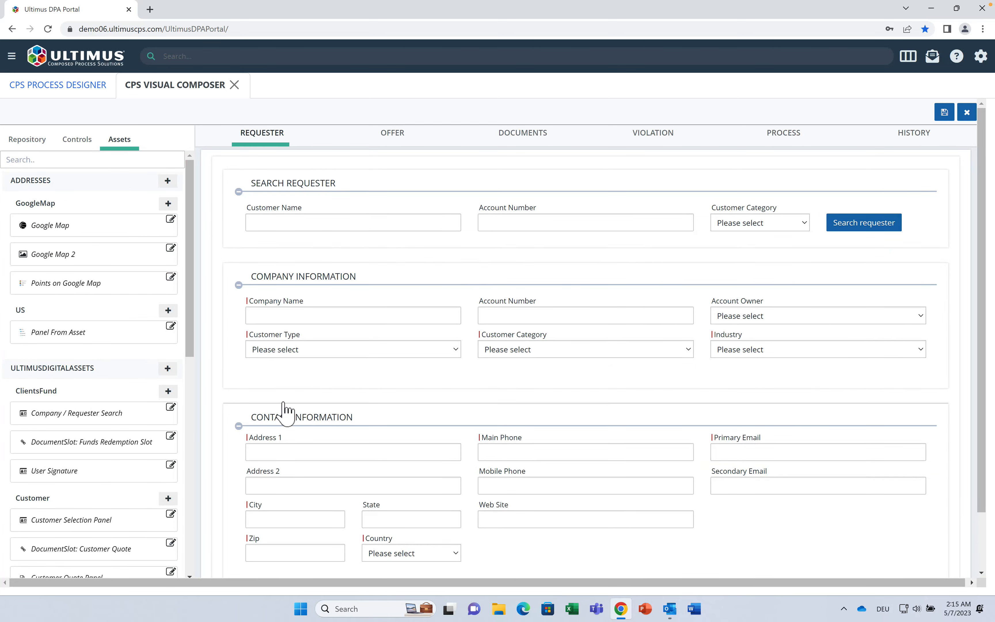
{"action": "left_click", "coordinate": [238, 285]}
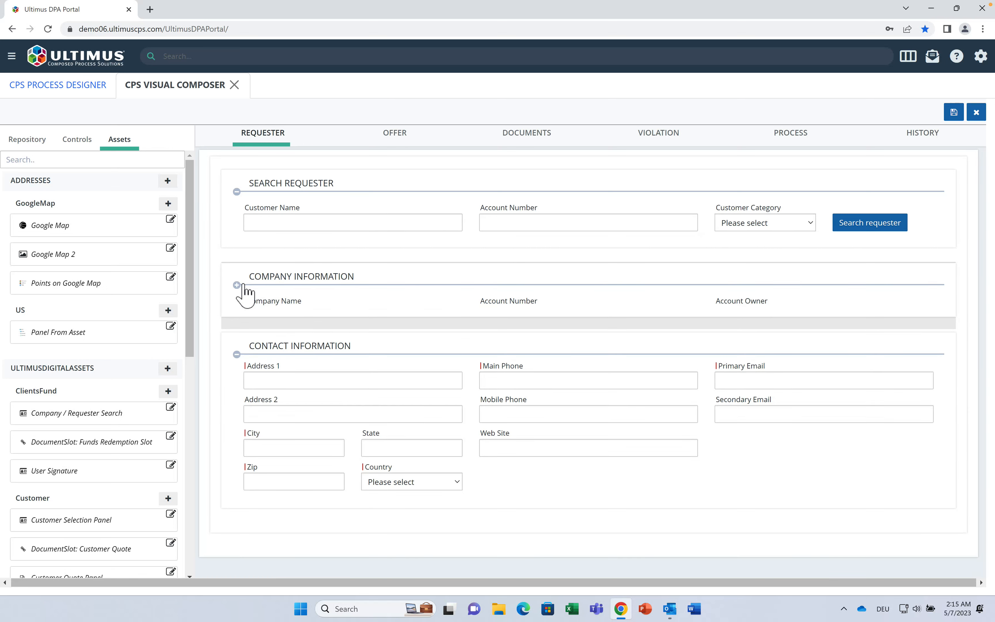
{"action": "left_click", "coordinate": [239, 285]}
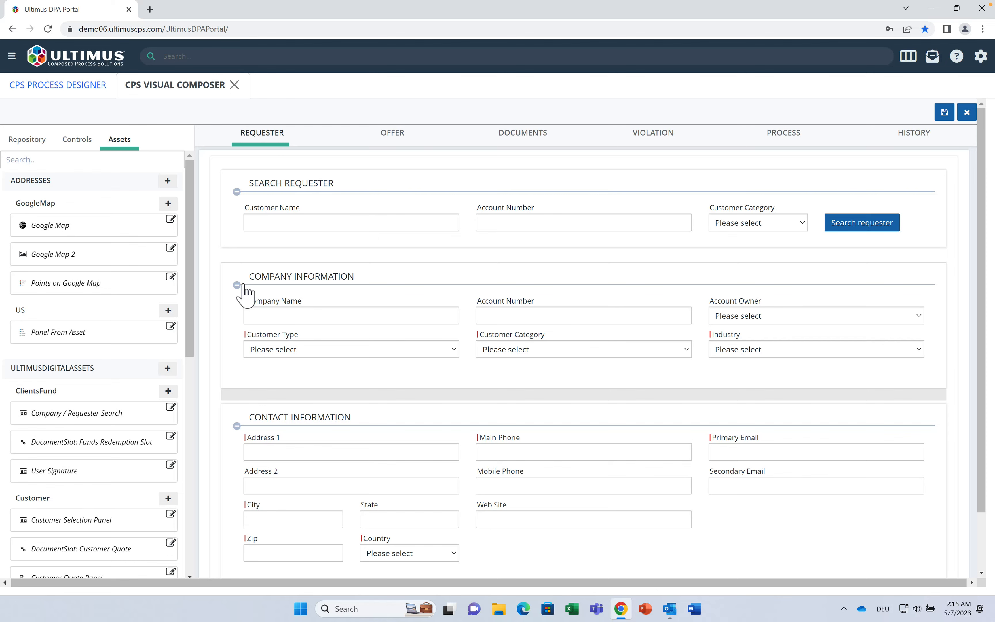
Step: On the Documents page, add a layout with a document slot labelled Supporting Documents
{"action": "left_click", "coordinate": [535, 135]}
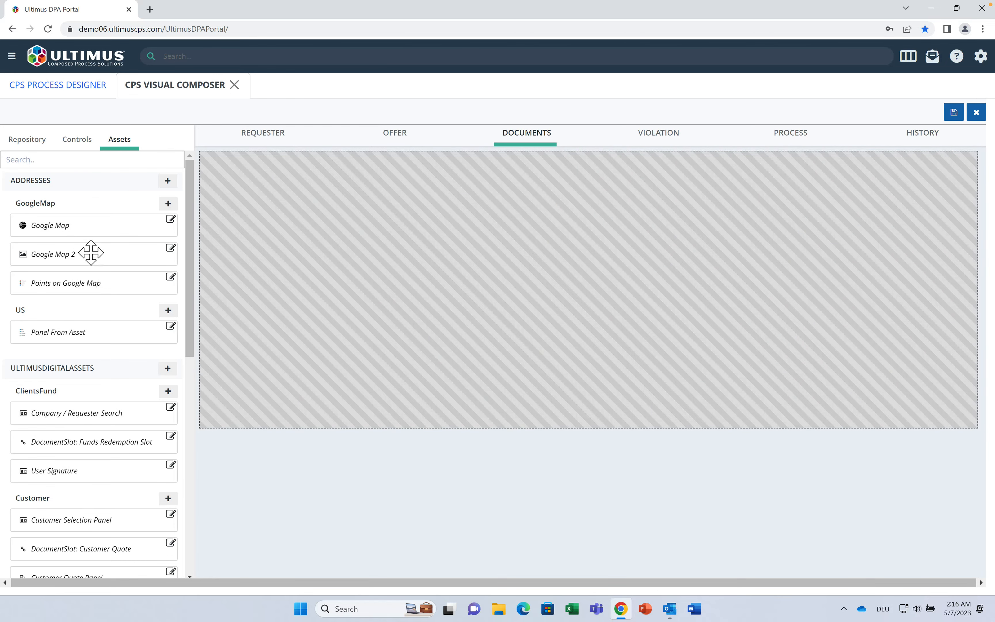
{"action": "left_click", "coordinate": [77, 155]}
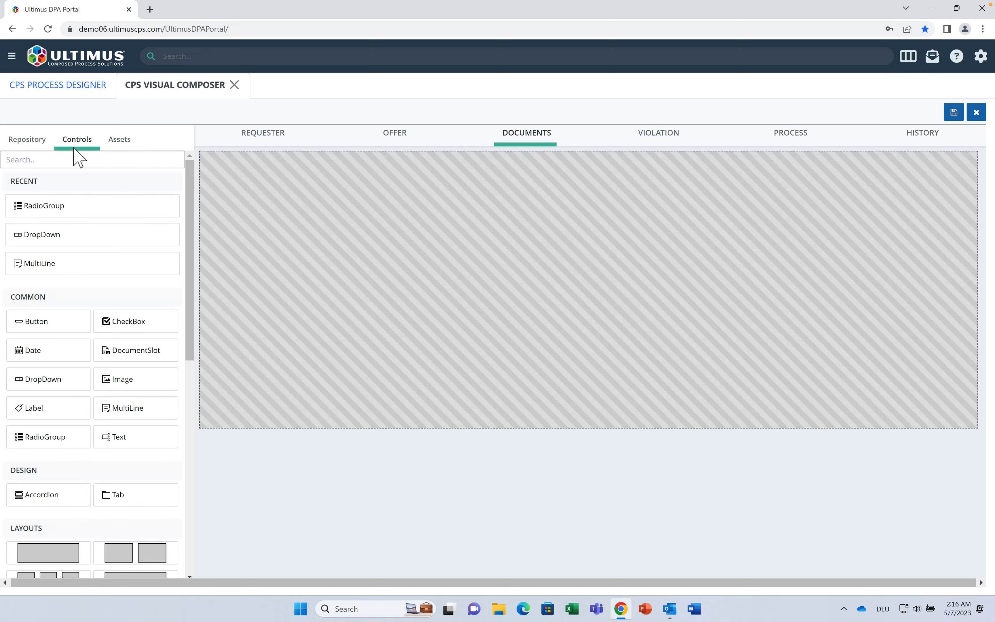
{"action": "left_click_drag", "start_coordinate": [60, 564], "coordinate": [440, 331]}
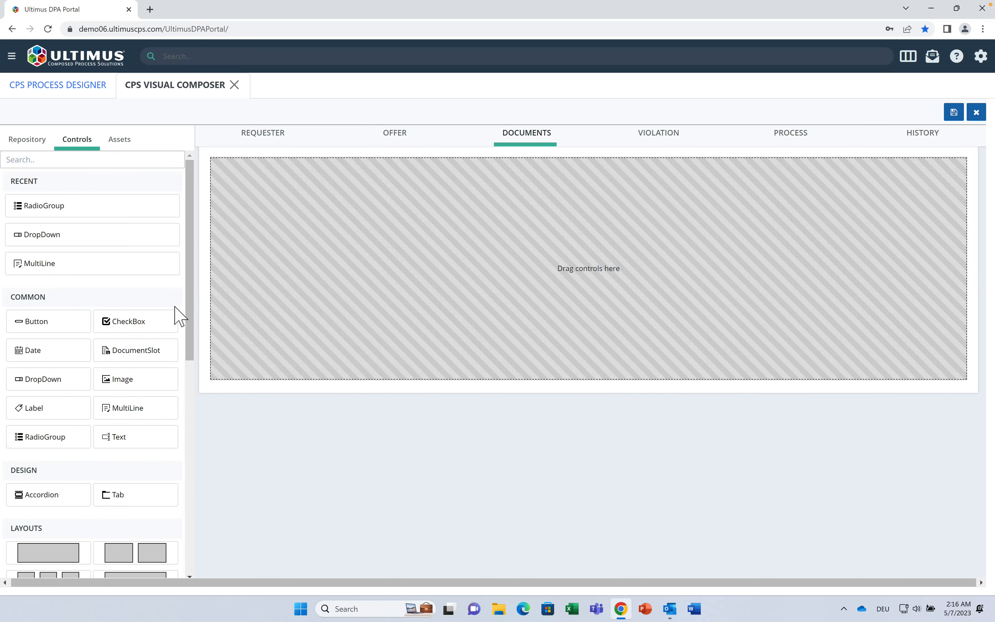
{"action": "left_click_drag", "start_coordinate": [153, 355], "coordinate": [411, 257]}
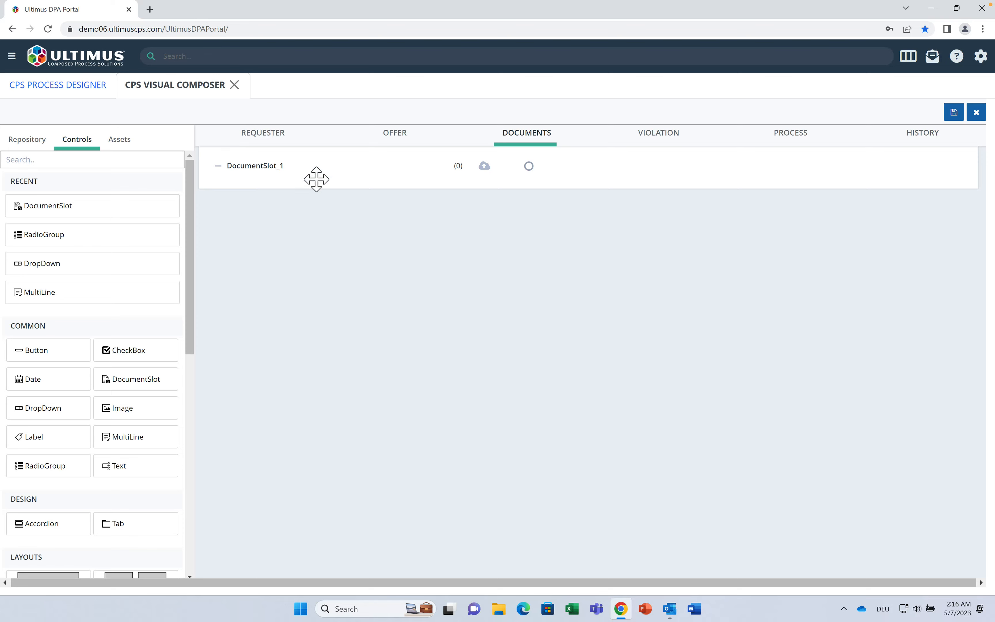
{"action": "left_click", "coordinate": [248, 171]}
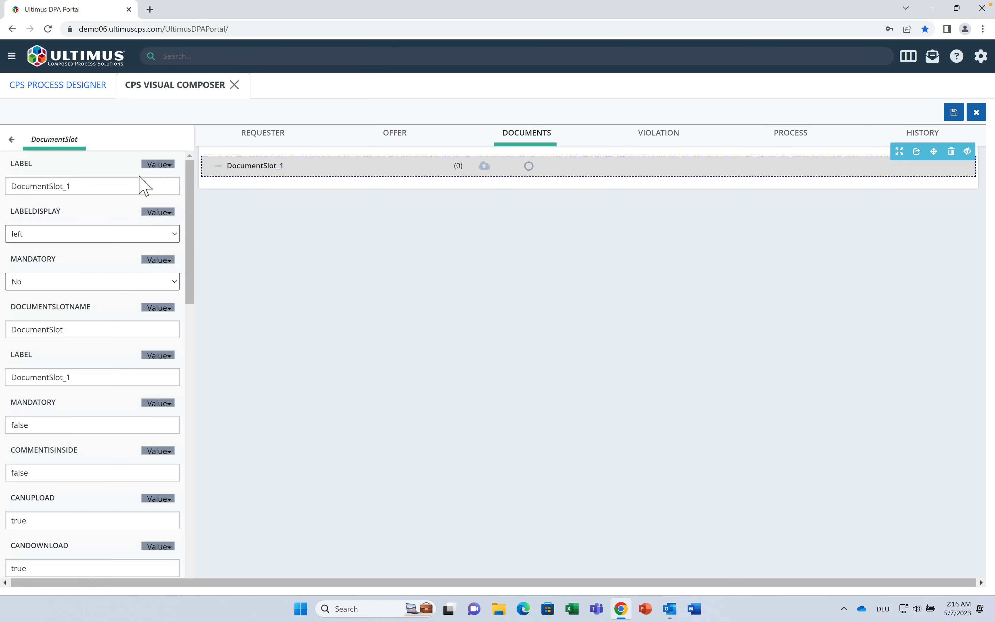
{"action": "left_click_drag", "start_coordinate": [106, 187], "coordinate": [7, 187]}
{"action": "type", "text": "Supporting"}
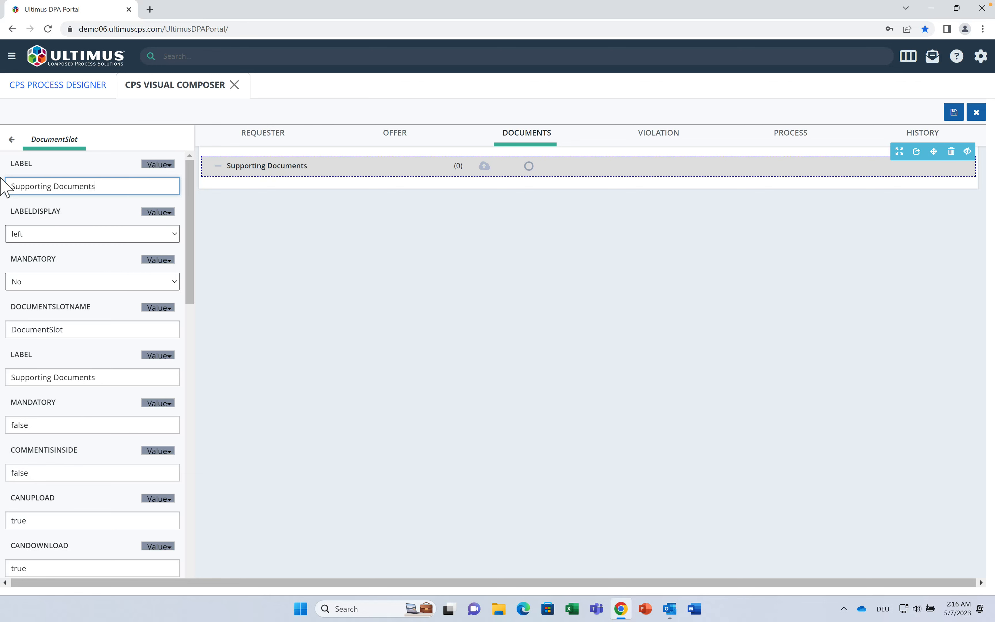
Step: Add the Customer Quote document slot from the assets library to the Documents page
{"action": "left_click", "coordinate": [12, 141]}
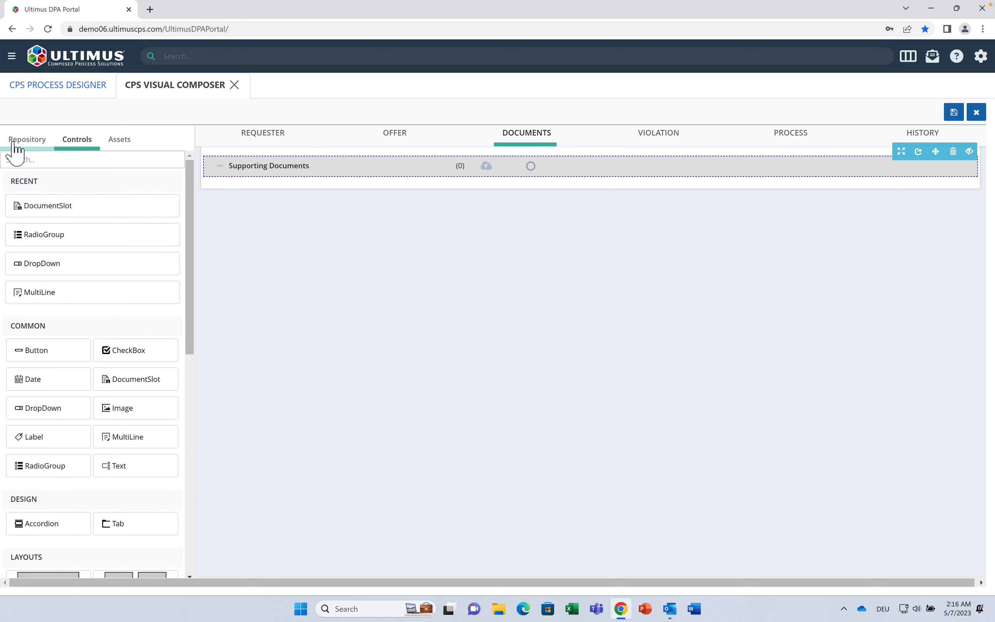
{"action": "left_click", "coordinate": [117, 142]}
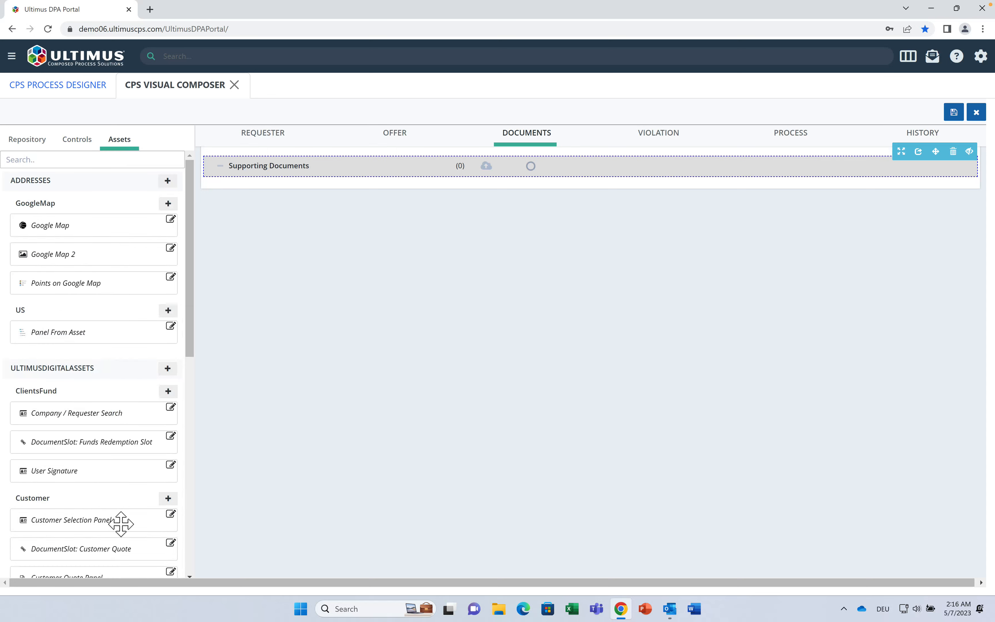
{"action": "mouse_move", "coordinate": [117, 555]}
{"action": "left_mouse_down"}
{"action": "mouse_move", "coordinate": [197, 530]}
{"action": "mouse_move", "coordinate": [355, 282]}
{"action": "mouse_move", "coordinate": [117, 539]}
{"action": "mouse_move", "coordinate": [424, 282]}
{"action": "mouse_move", "coordinate": [472, 172]}
{"action": "mouse_move", "coordinate": [474, 185]}
{"action": "left_mouse_up"}
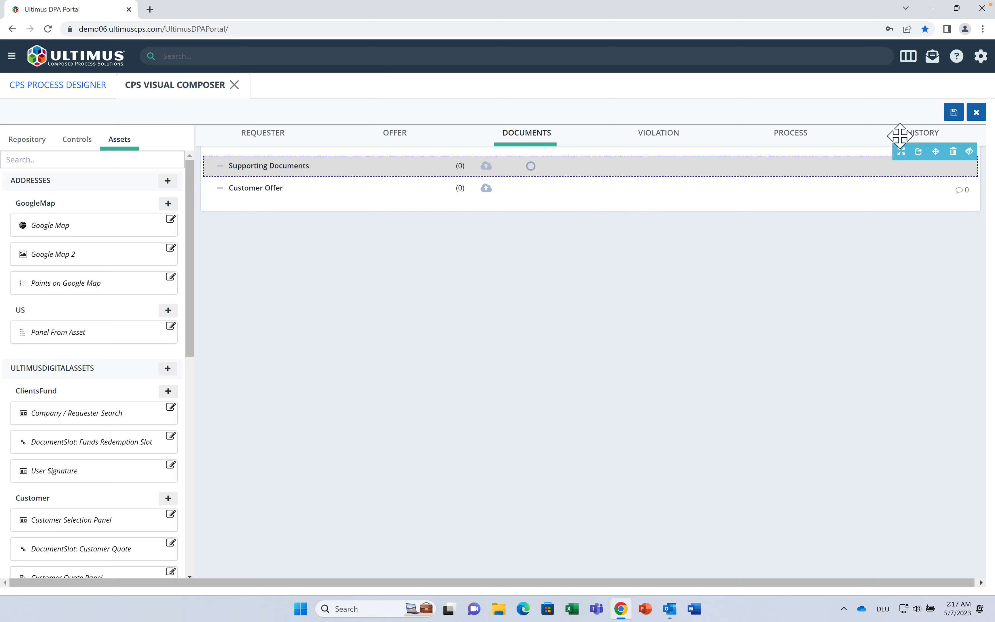
Step: Save and confirm the form changes, then go back to the CPS Process Designer view
{"action": "left_click", "coordinate": [954, 113]}
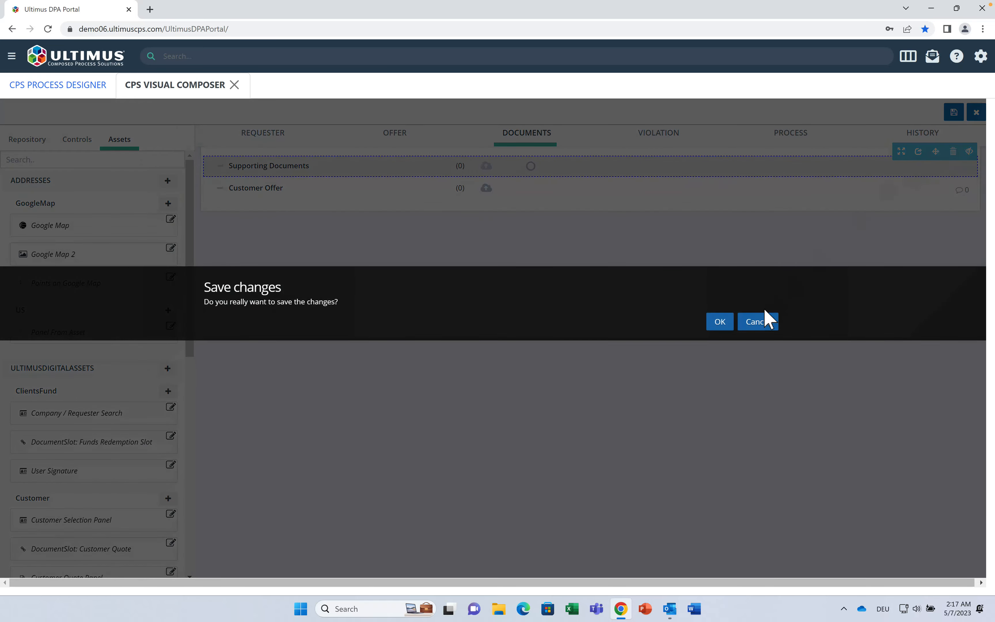
{"action": "left_click", "coordinate": [729, 321]}
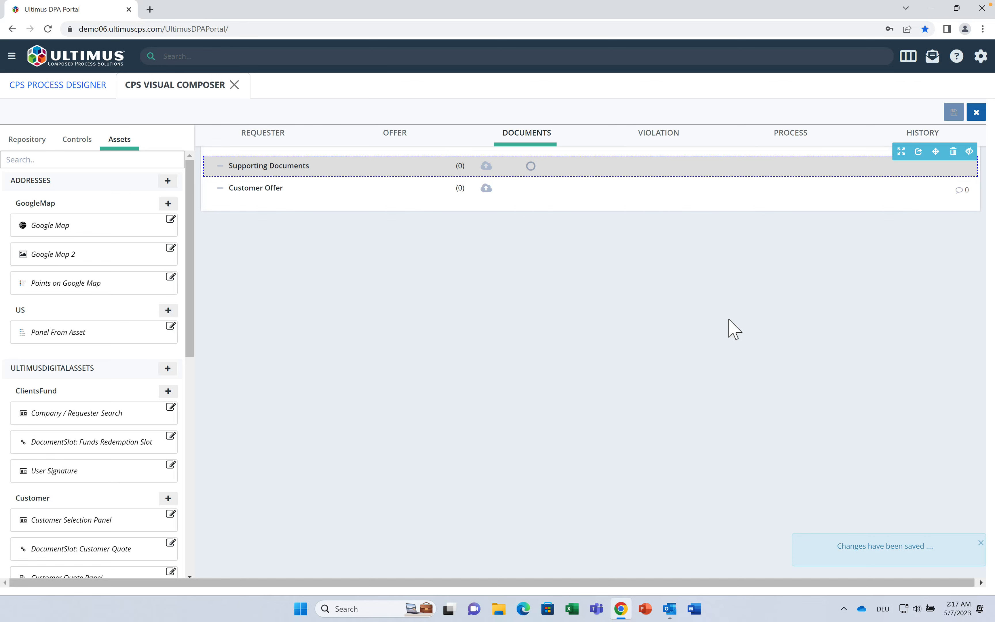
{"action": "left_click", "coordinate": [103, 85]}
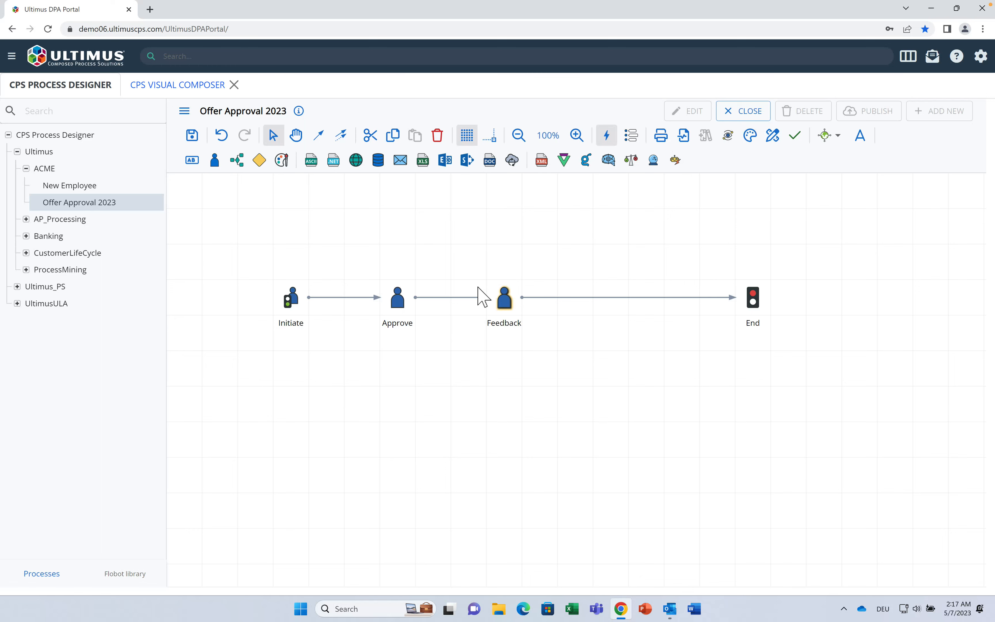
Step: Create a CPS-schema alias named Country mapped to Root.ModelProcessData.Customer.Country
{"action": "left_click", "coordinate": [861, 139]}
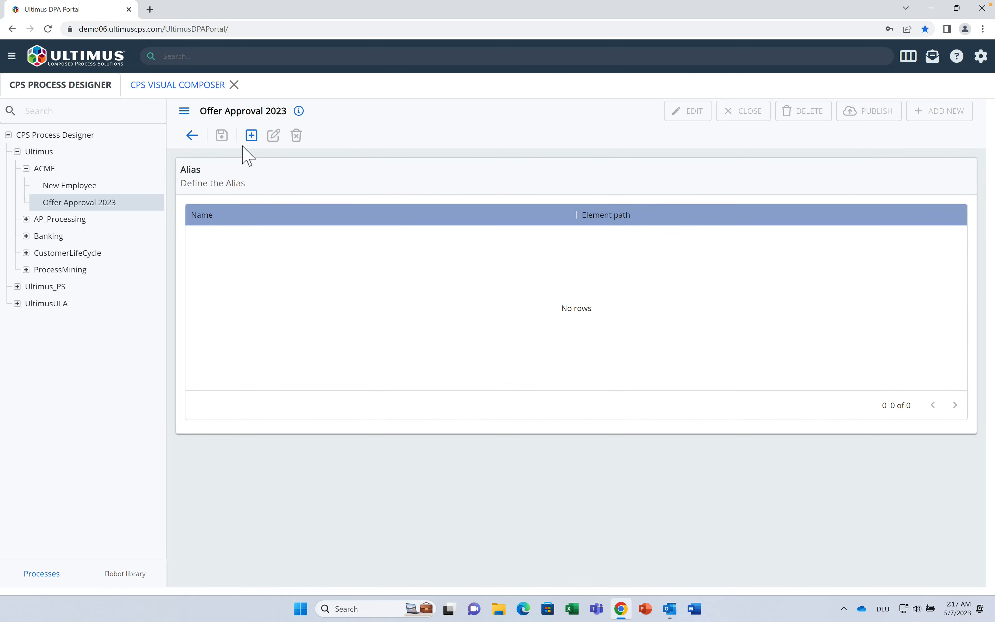
{"action": "left_click", "coordinate": [250, 138]}
{"action": "type", "text": "Country"}
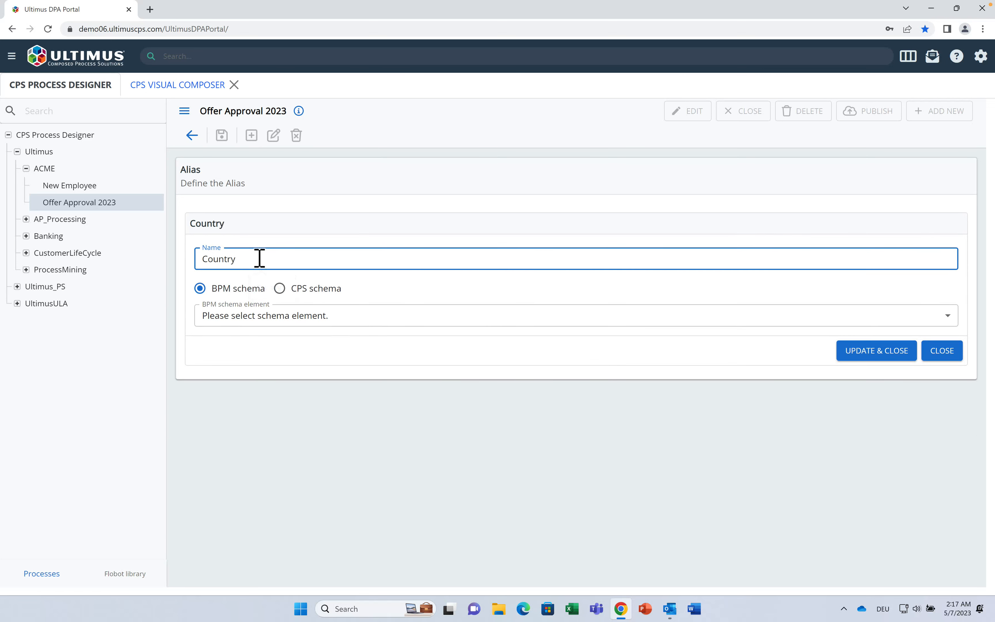
{"action": "left_click", "coordinate": [280, 288]}
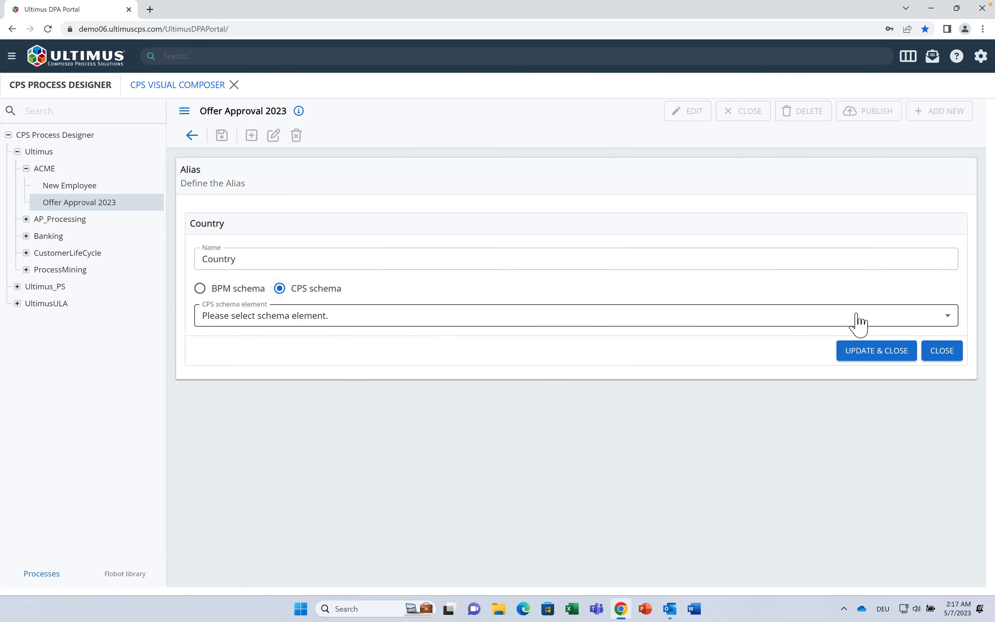
{"action": "left_click", "coordinate": [932, 321]}
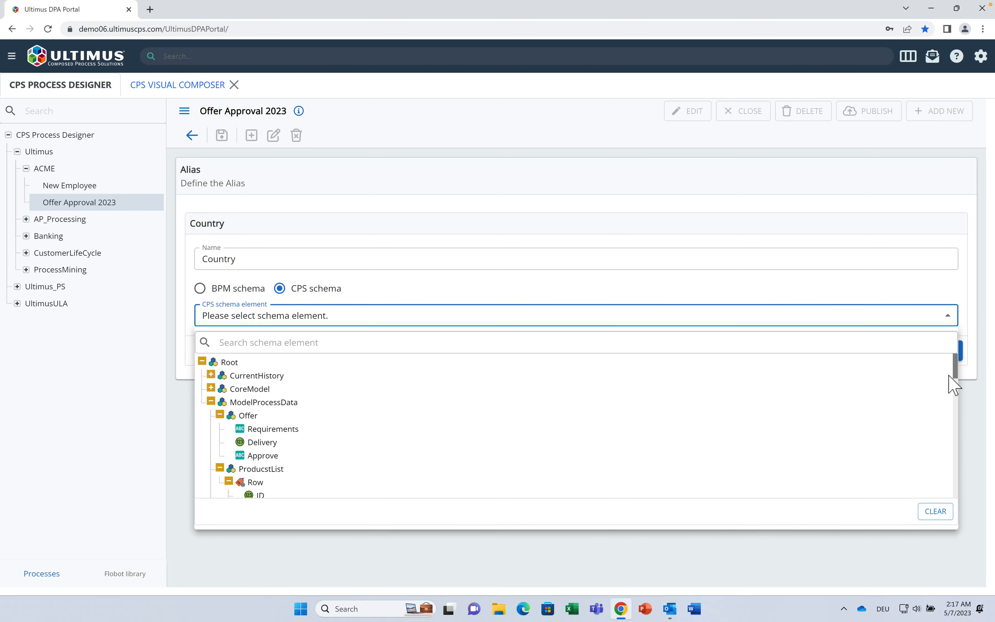
{"action": "scroll", "coordinate": [952, 387], "scroll_direction": "down", "scroll_amount": 3}
{"action": "left_click_drag", "start_coordinate": [952, 390], "coordinate": [947, 463]}
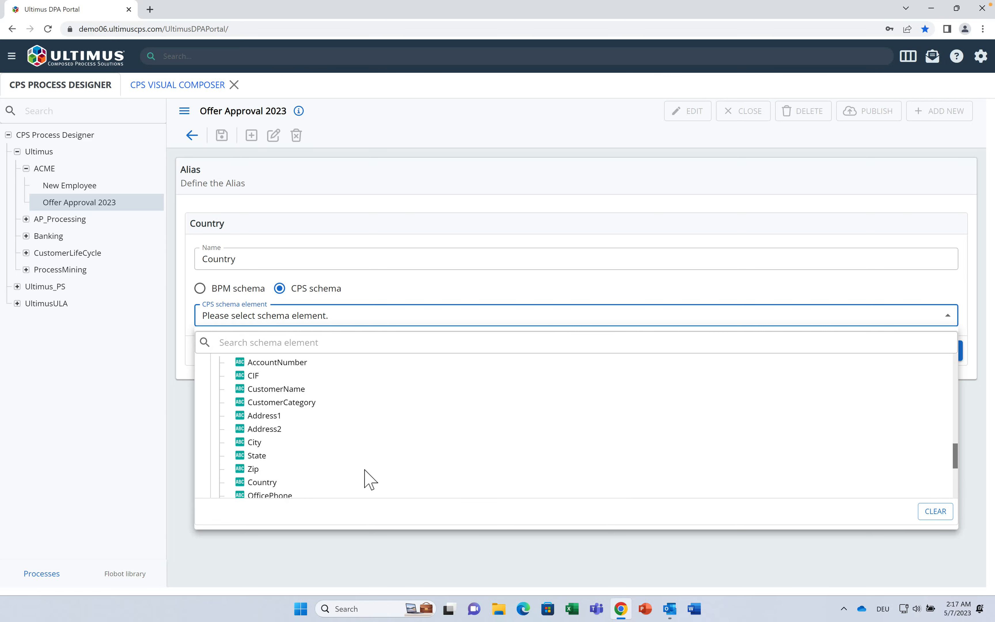
{"action": "left_click", "coordinate": [264, 482]}
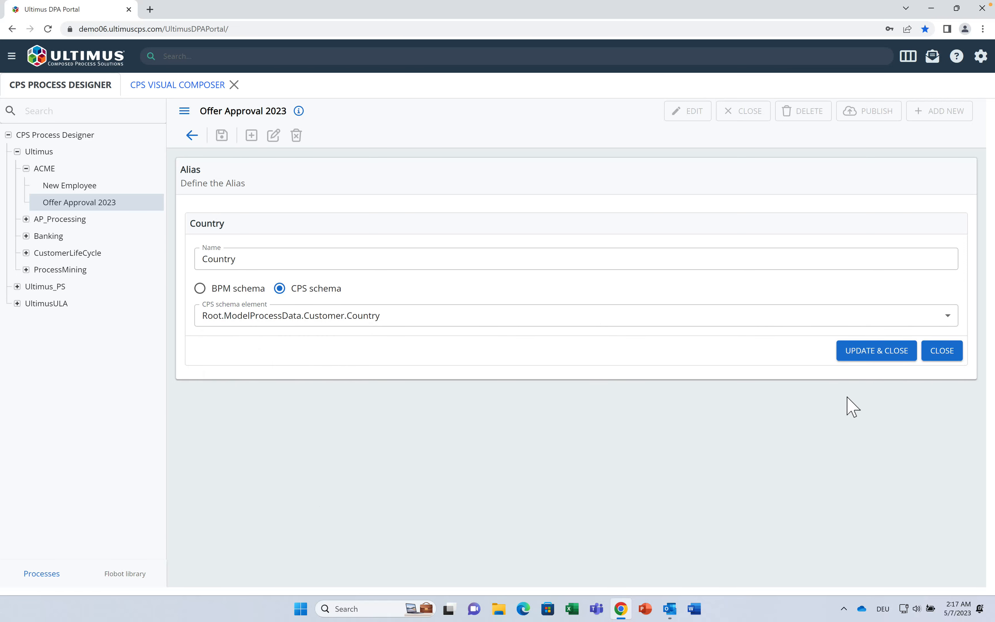
{"action": "left_click", "coordinate": [870, 359]}
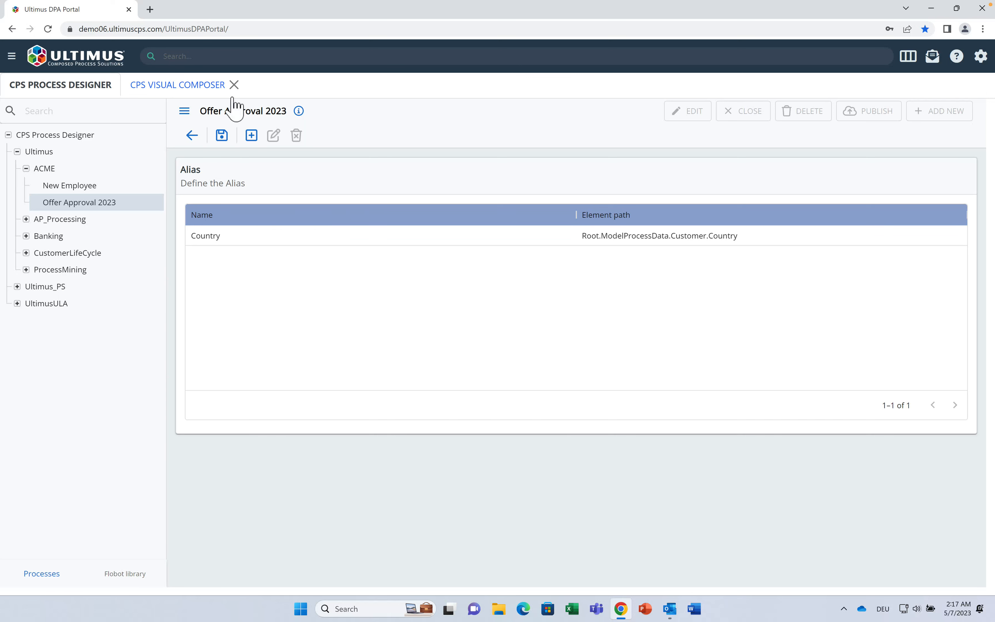
Step: Create an alias named Amount mapped to Root.ModelProcessData.Common.TotalProducts
{"action": "left_click", "coordinate": [251, 135]}
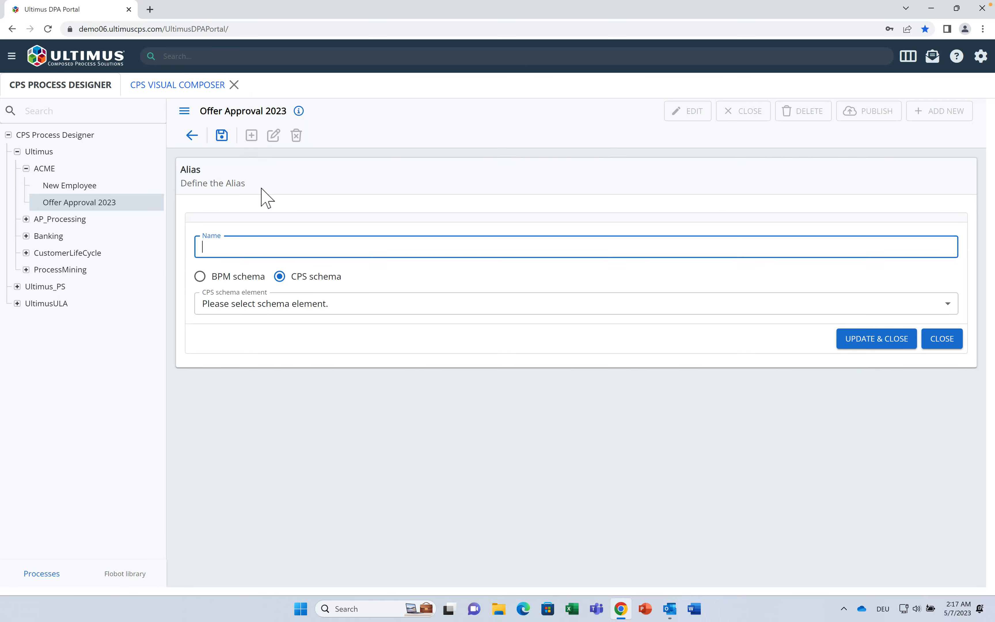
{"action": "type", "text": "Amount"}
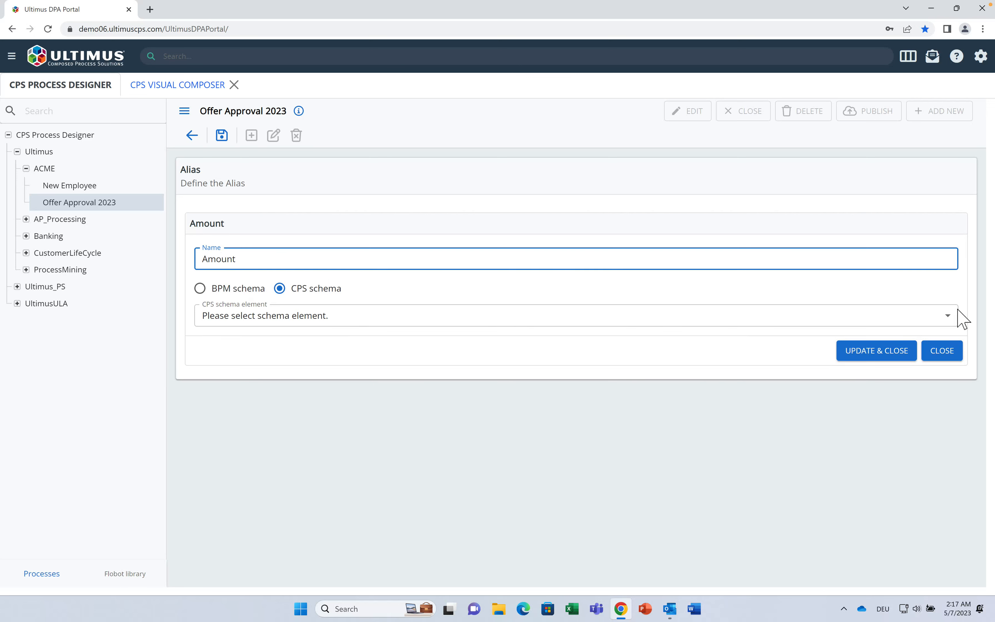
{"action": "left_click", "coordinate": [945, 321]}
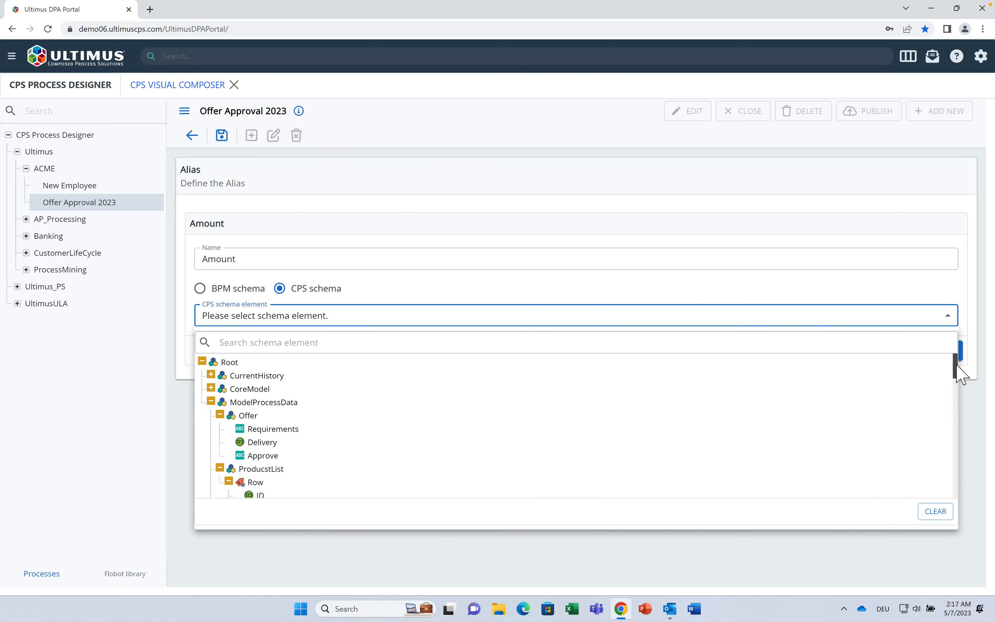
{"action": "left_click_drag", "start_coordinate": [958, 356], "coordinate": [959, 421]}
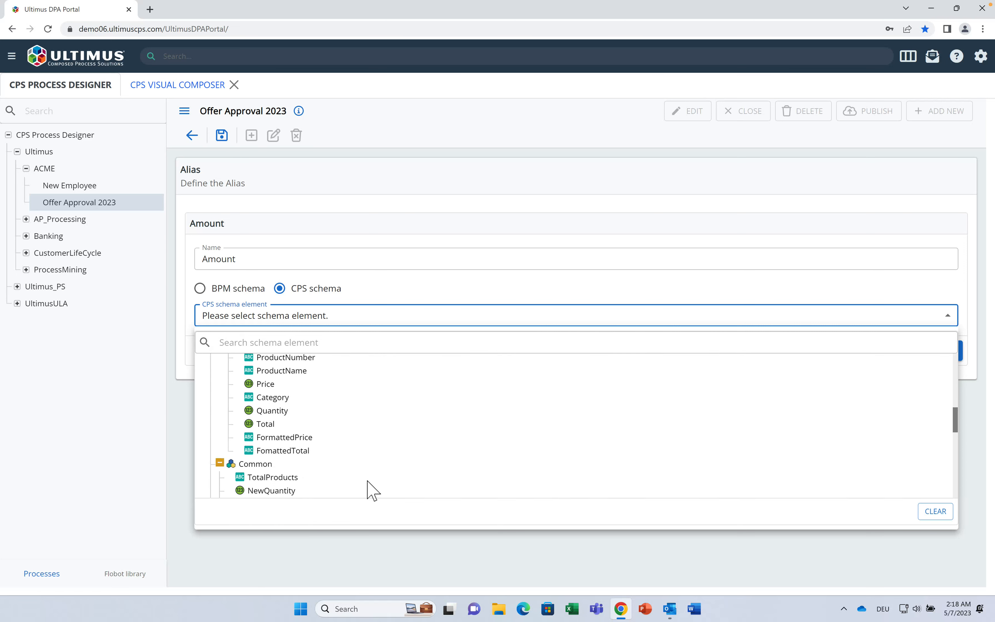
{"action": "left_click", "coordinate": [297, 478]}
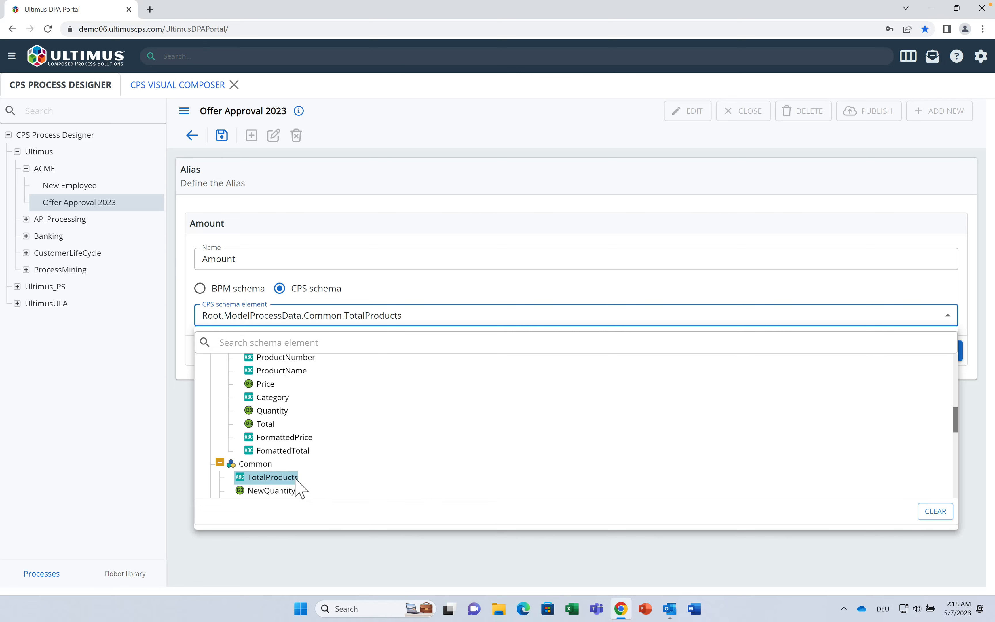
{"action": "left_click", "coordinate": [882, 352]}
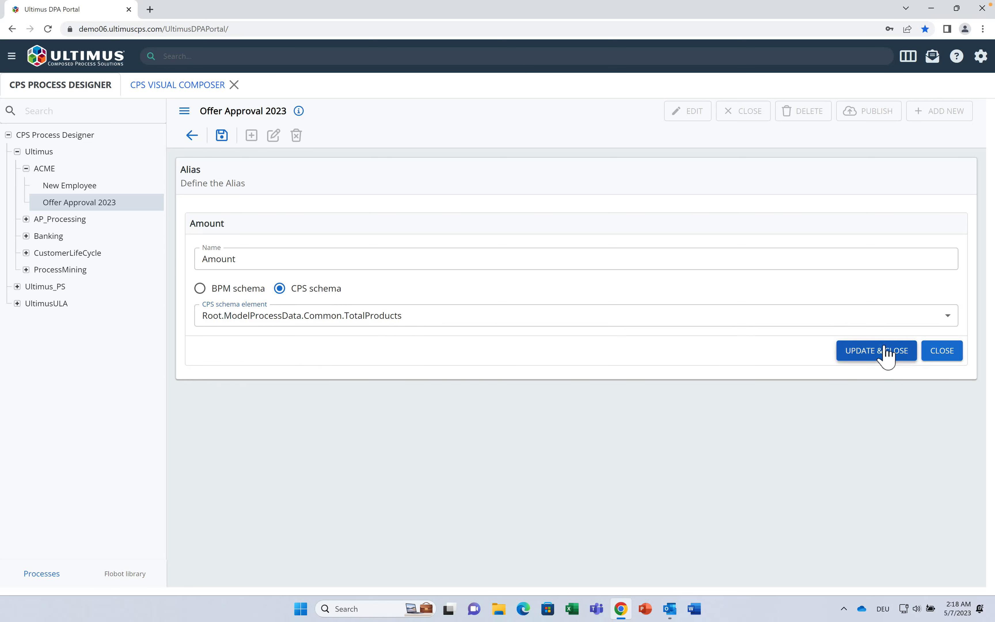
{"action": "left_click", "coordinate": [251, 136]}
Step: Add the ApproverDecision alias mapped to Root.ModelProcessData.Offer.Approve
{"action": "type", "text": "ApproverDec"}
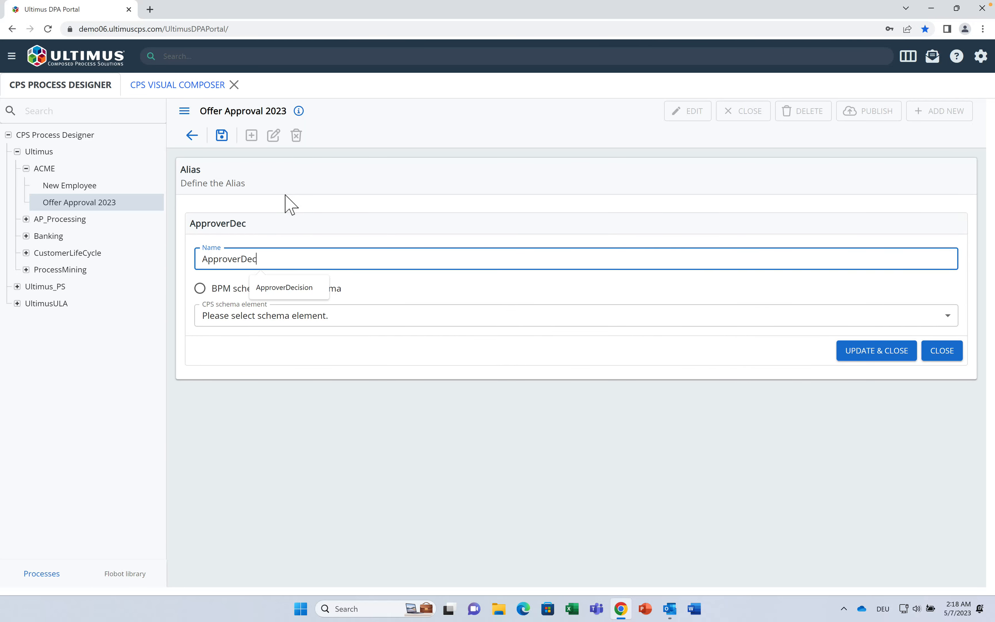
{"action": "type", "text": "ision"}
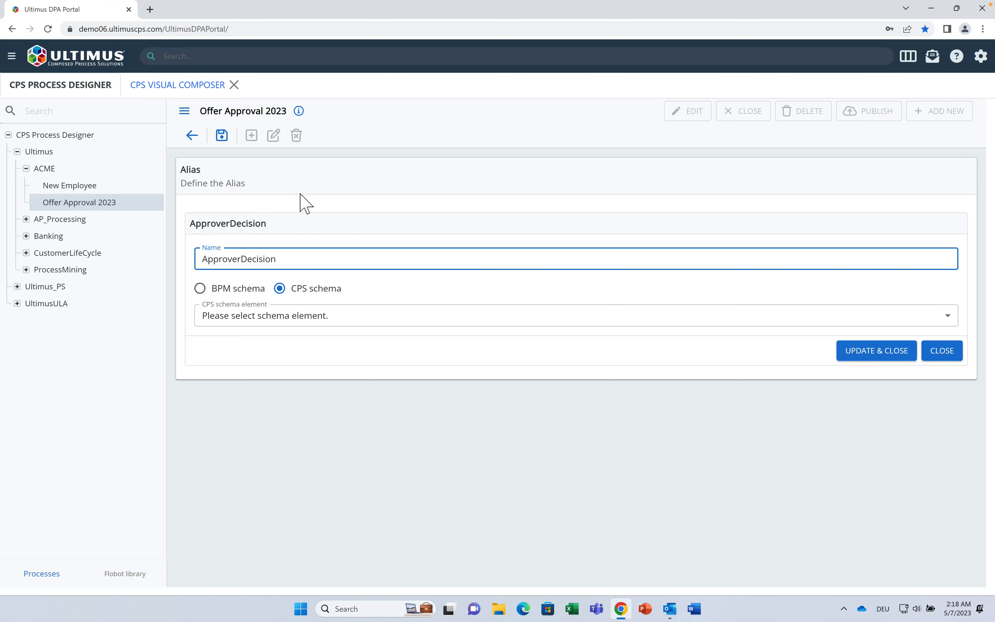
{"action": "left_click", "coordinate": [948, 317]}
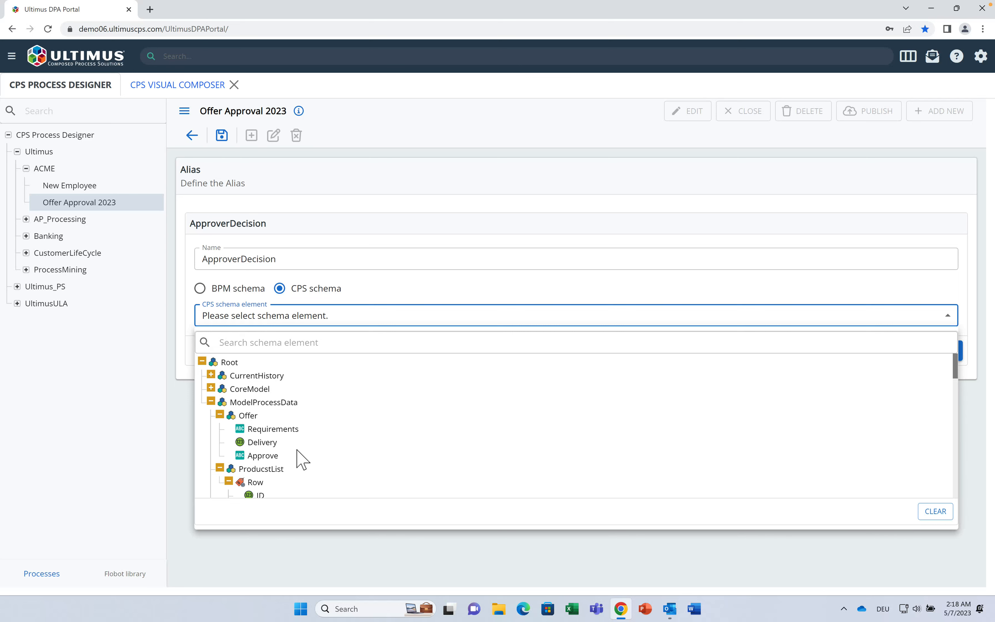
{"action": "left_click", "coordinate": [270, 454]}
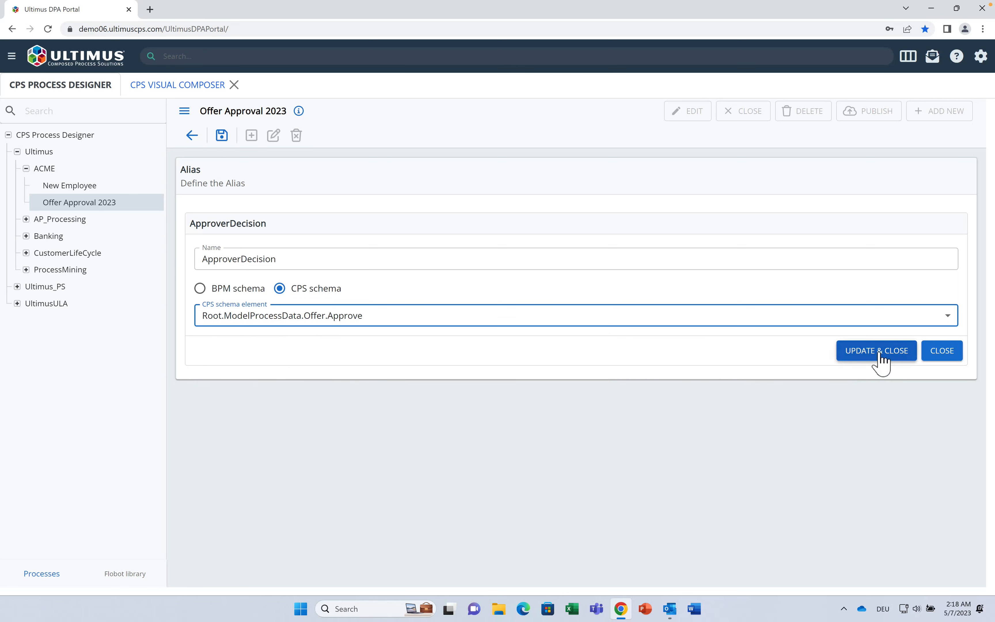
{"action": "left_click", "coordinate": [874, 352]}
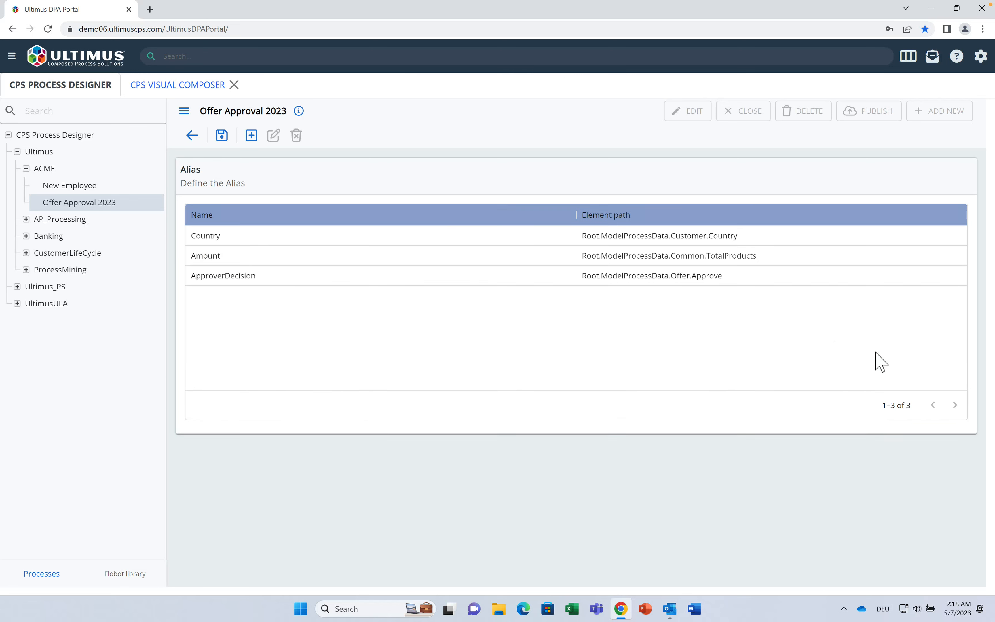
Step: Save the alias changes and return to the Offer Approval 2023 diagram
{"action": "left_click", "coordinate": [220, 137]}
{"action": "left_click", "coordinate": [192, 136]}
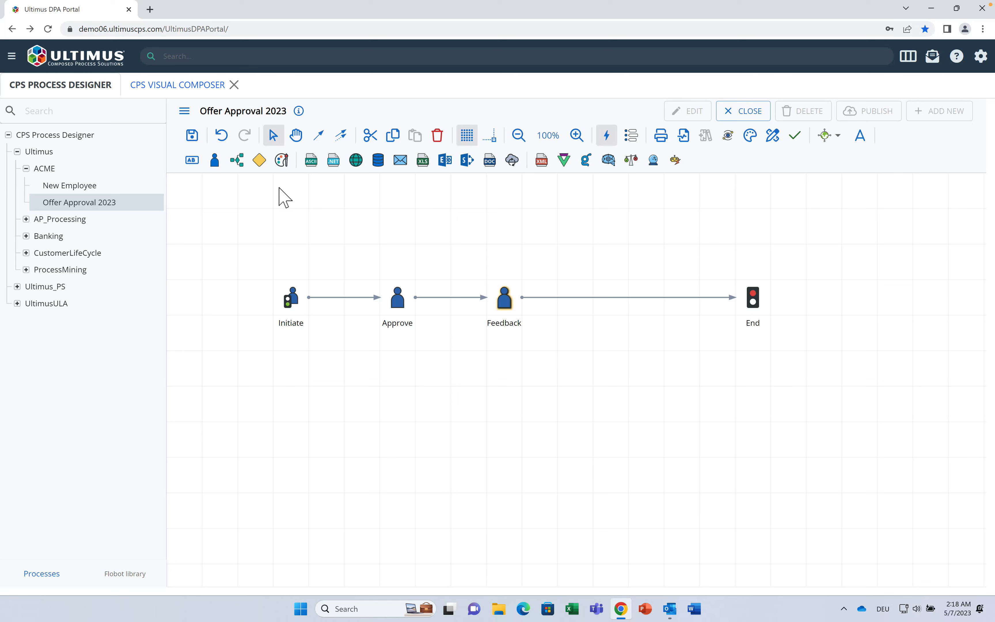
{"action": "left_click", "coordinate": [399, 298]}
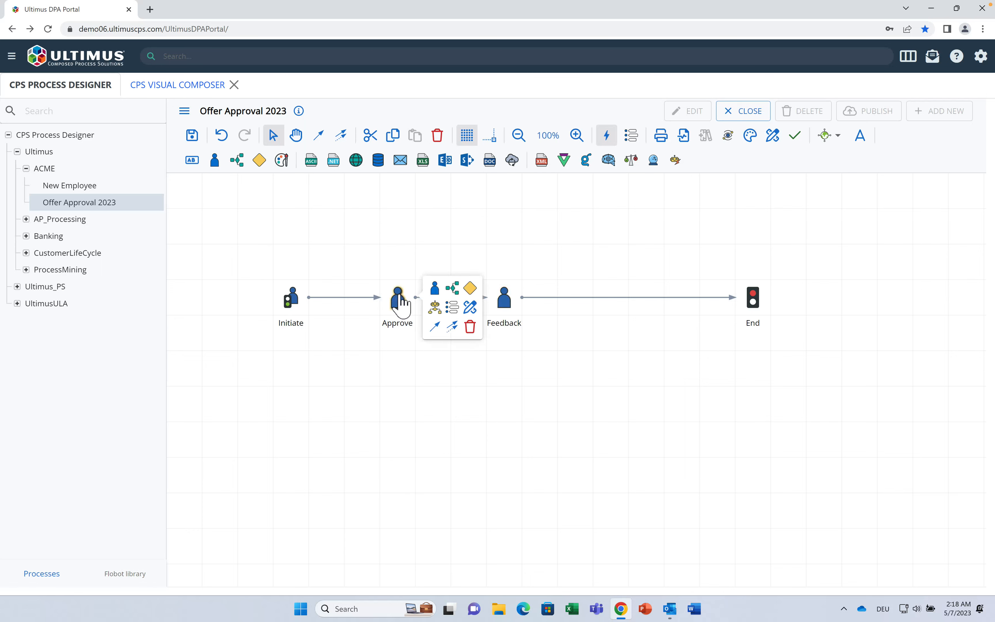
Step: Add a Recipient rule to the Approve step with the condition Country equals Germany
{"action": "left_click", "coordinate": [469, 308]}
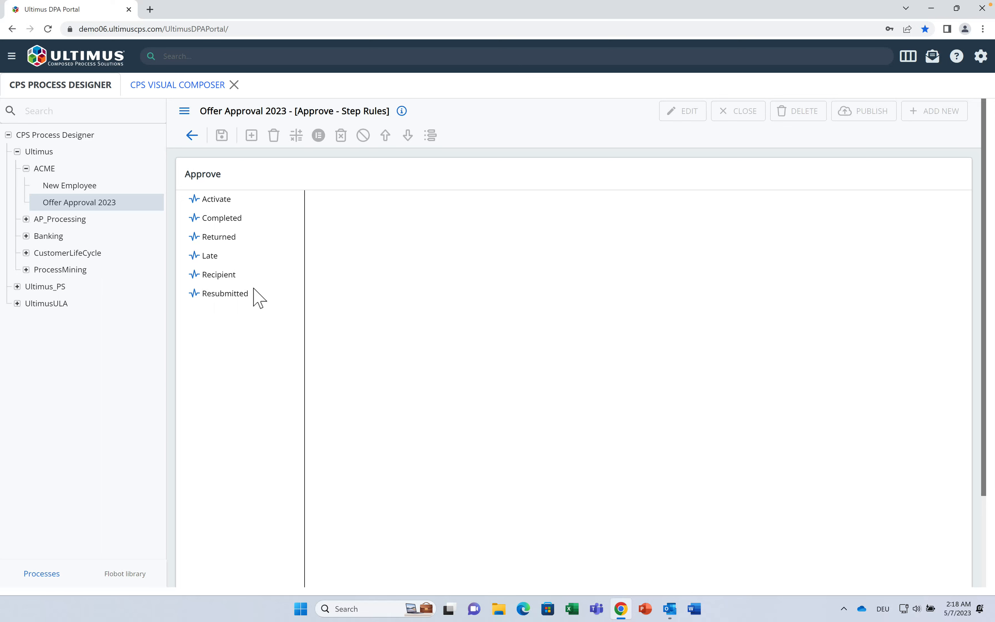
{"action": "left_click", "coordinate": [219, 275]}
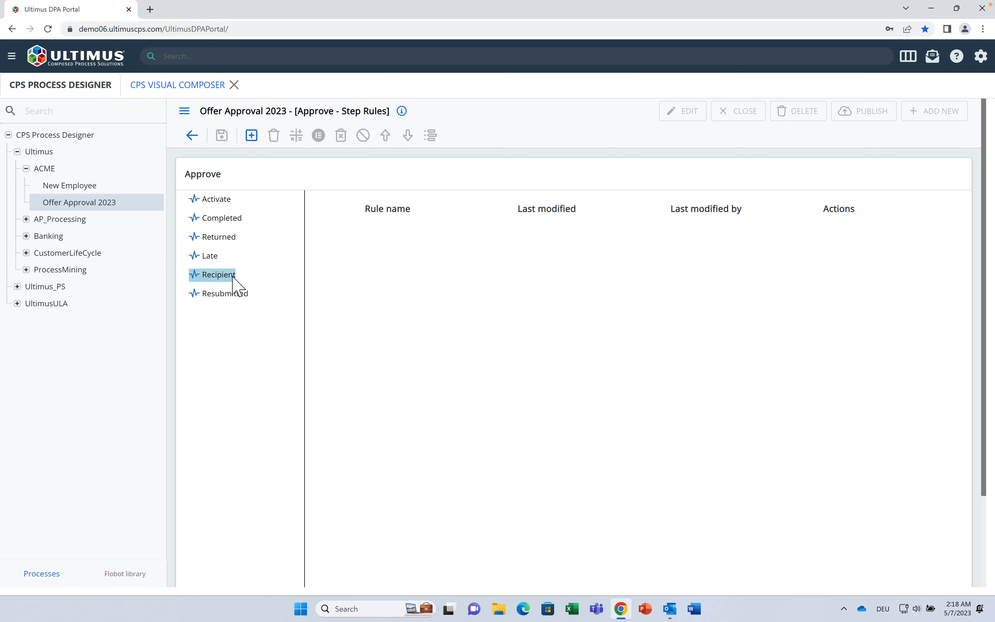
{"action": "left_click", "coordinate": [252, 135]}
{"action": "left_click", "coordinate": [403, 219]}
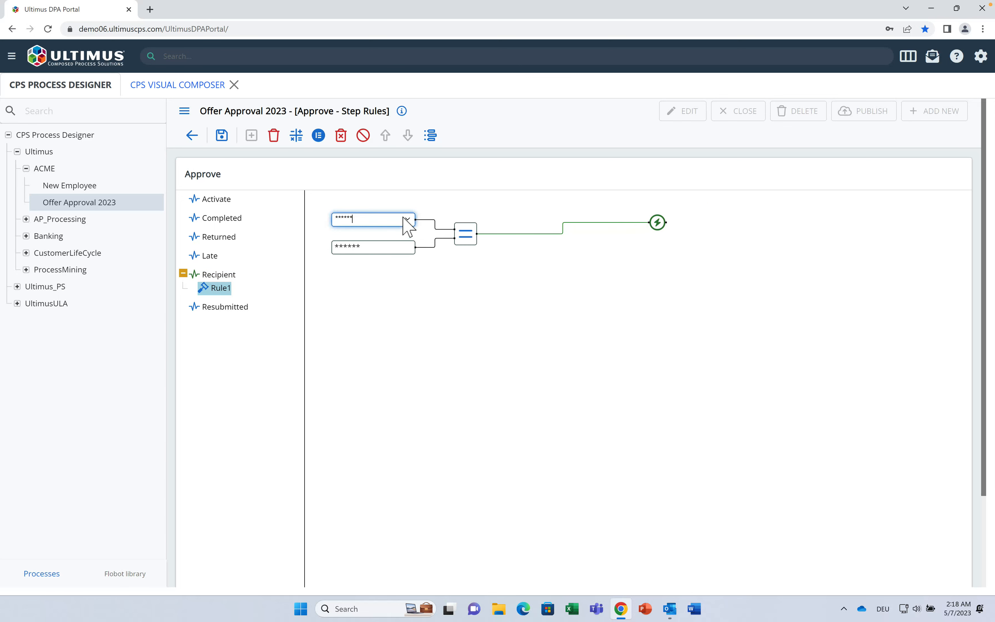
{"action": "left_click", "coordinate": [407, 219]}
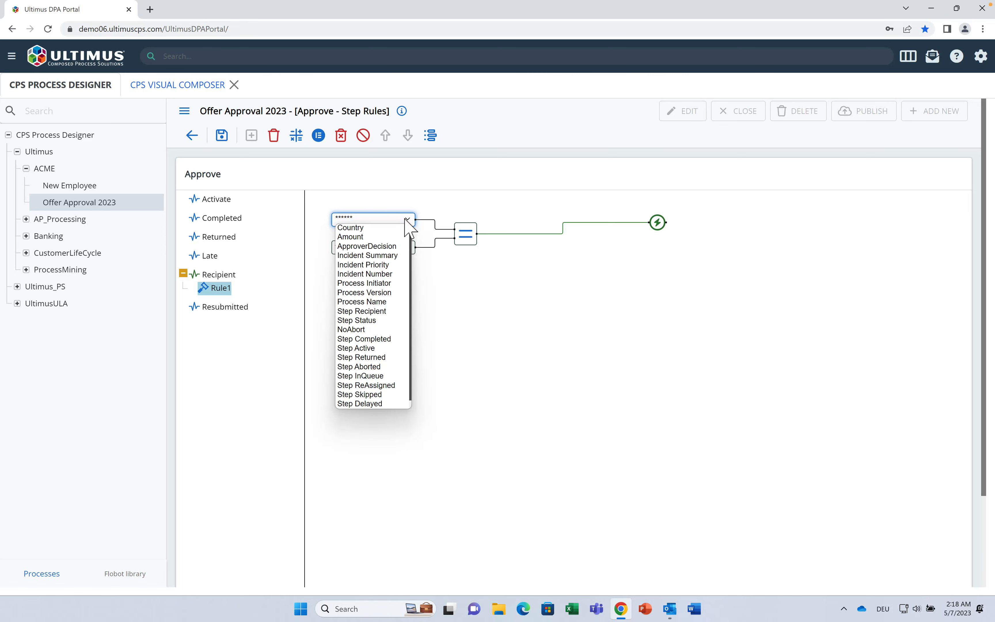
{"action": "left_click", "coordinate": [405, 220]}
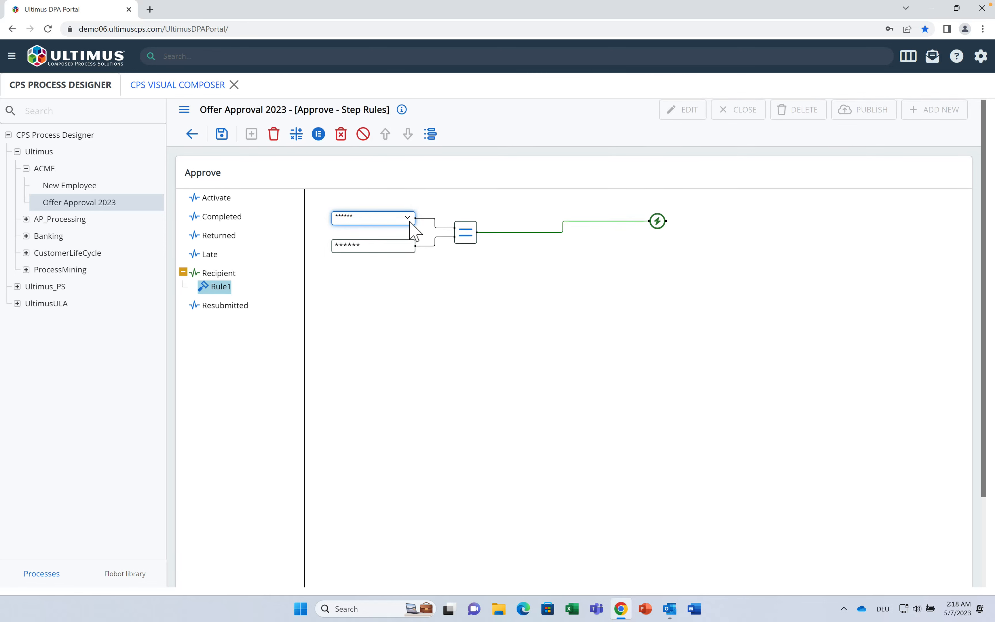
{"action": "left_click", "coordinate": [407, 220]}
{"action": "left_click", "coordinate": [407, 220]}
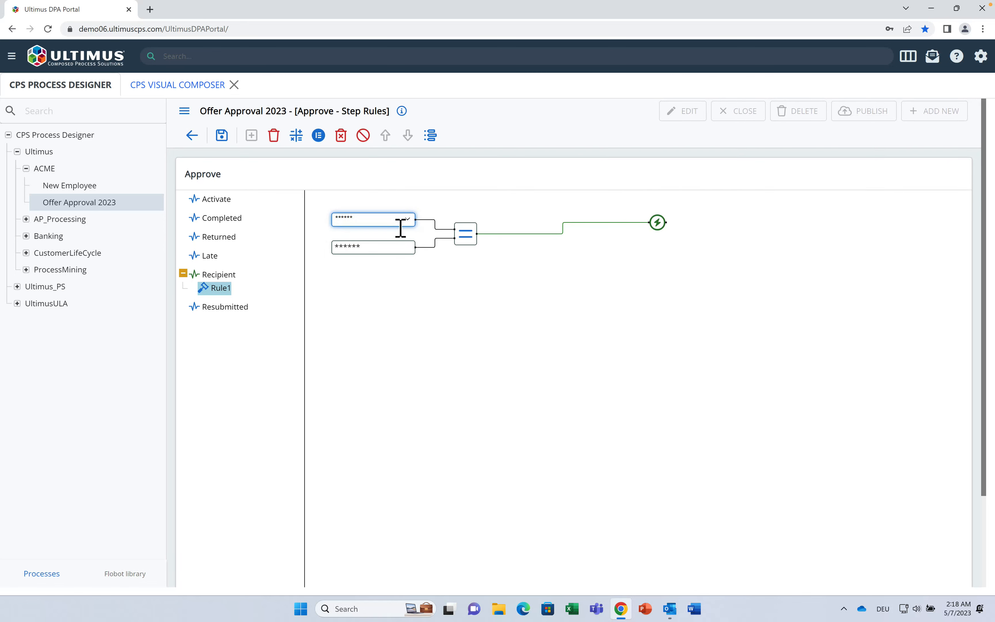
{"action": "left_click", "coordinate": [408, 220]}
{"action": "left_click", "coordinate": [390, 225]}
{"action": "left_click", "coordinate": [386, 247]}
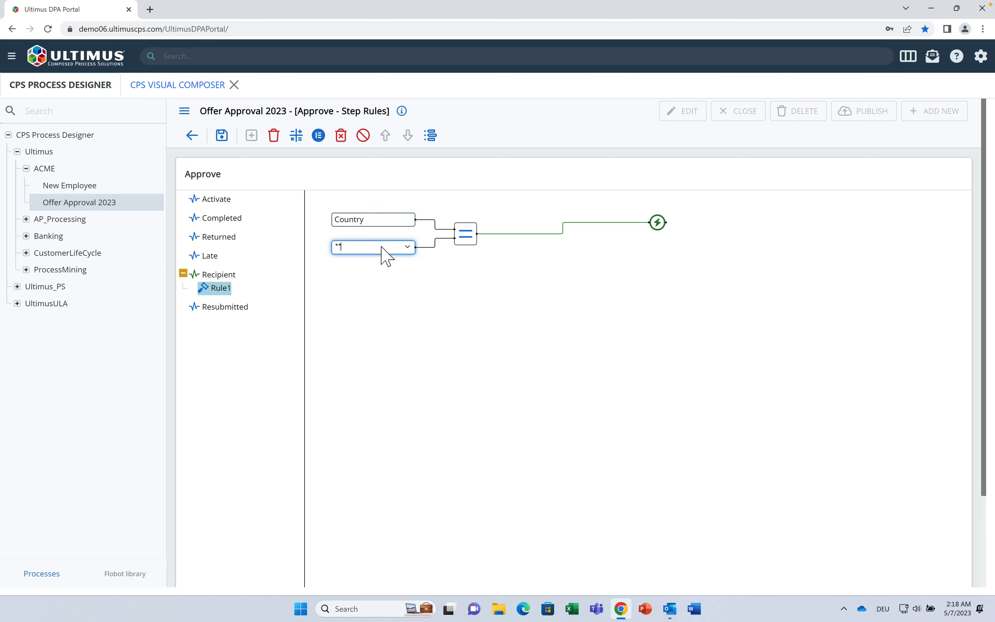
{"action": "type", "text": "Germany"}
{"action": "left_click", "coordinate": [660, 224]}
Step: Make the rule set the recipient to the Sales Org Sales Director job function, and save
{"action": "left_click", "coordinate": [657, 222]}
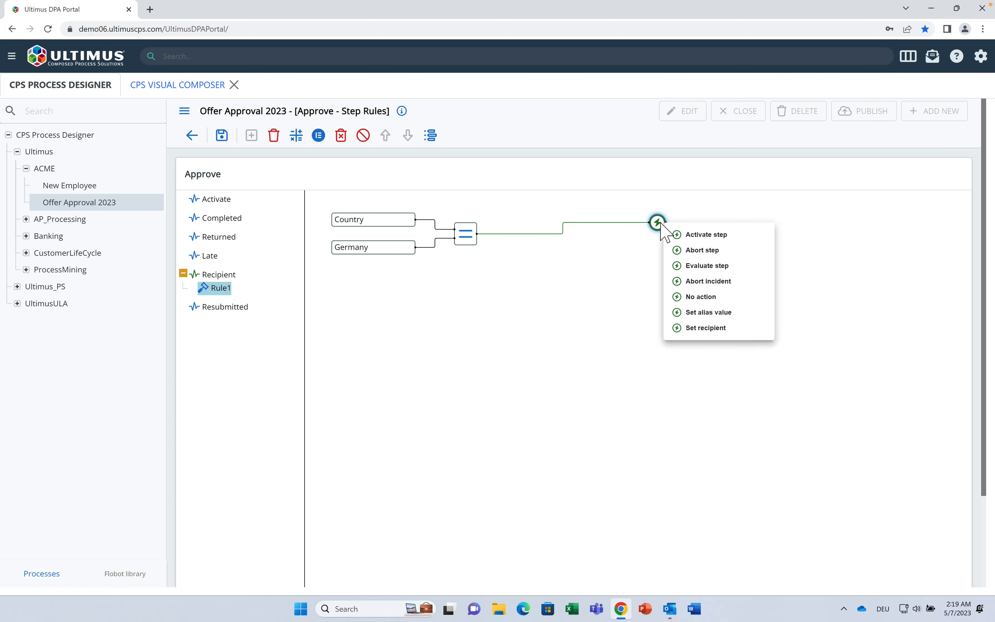
{"action": "left_click", "coordinate": [706, 327]}
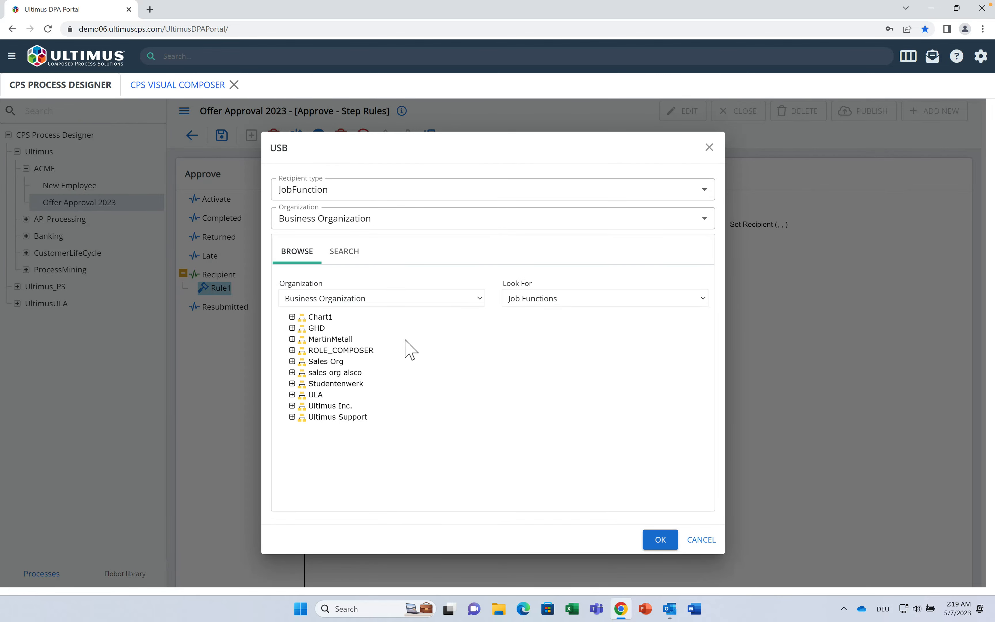
{"action": "left_click", "coordinate": [292, 362]}
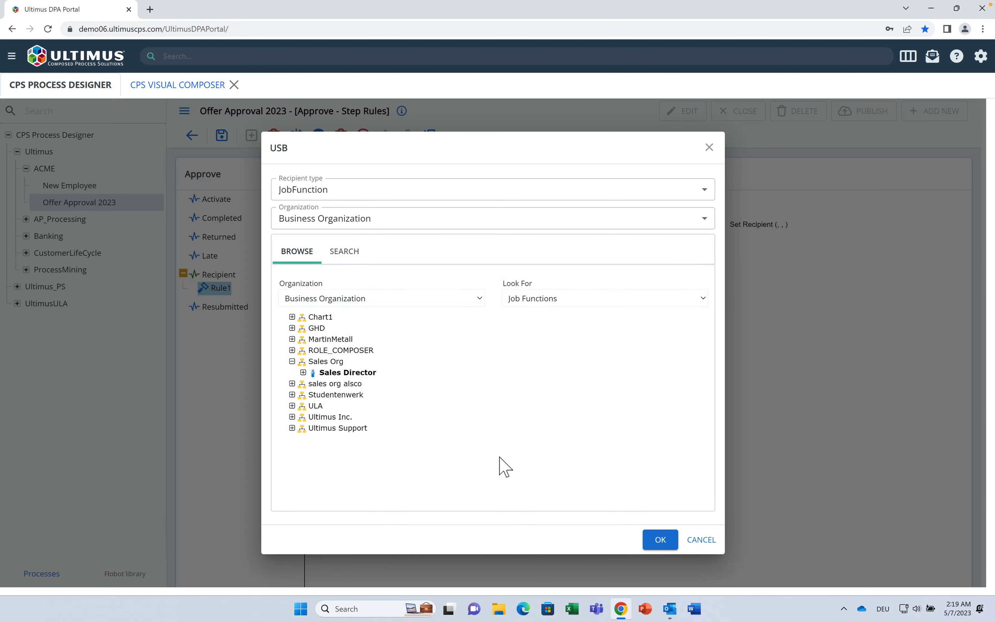
{"action": "left_click", "coordinate": [661, 541]}
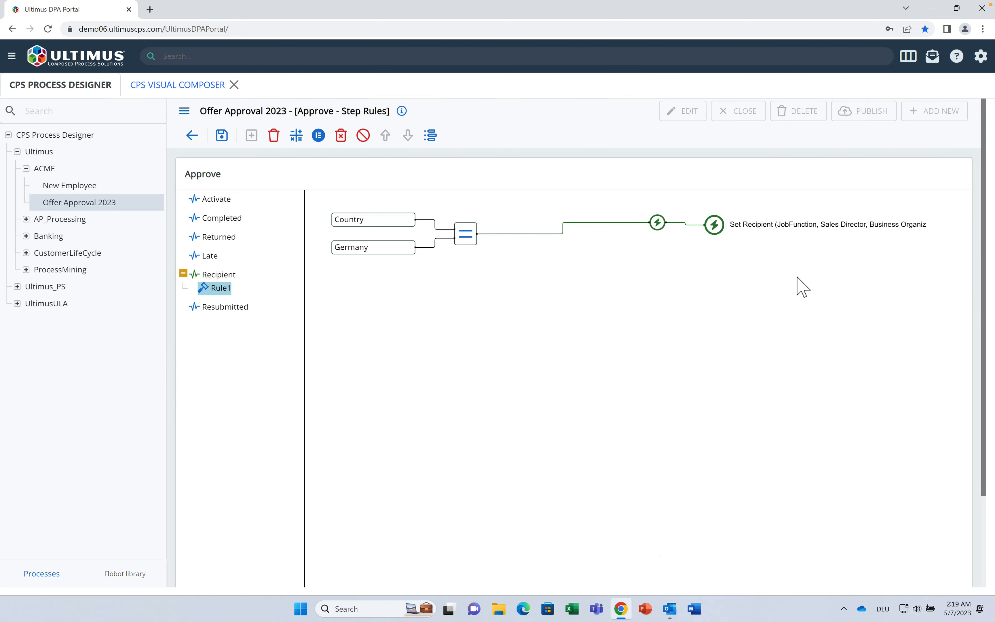
{"action": "left_click", "coordinate": [222, 135]}
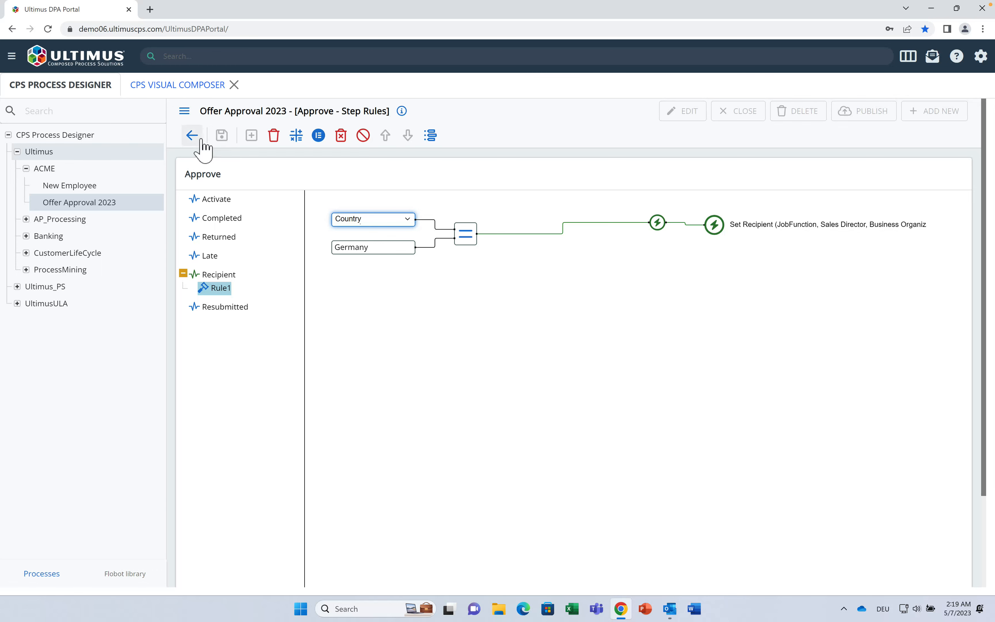
{"action": "left_click", "coordinate": [200, 139]}
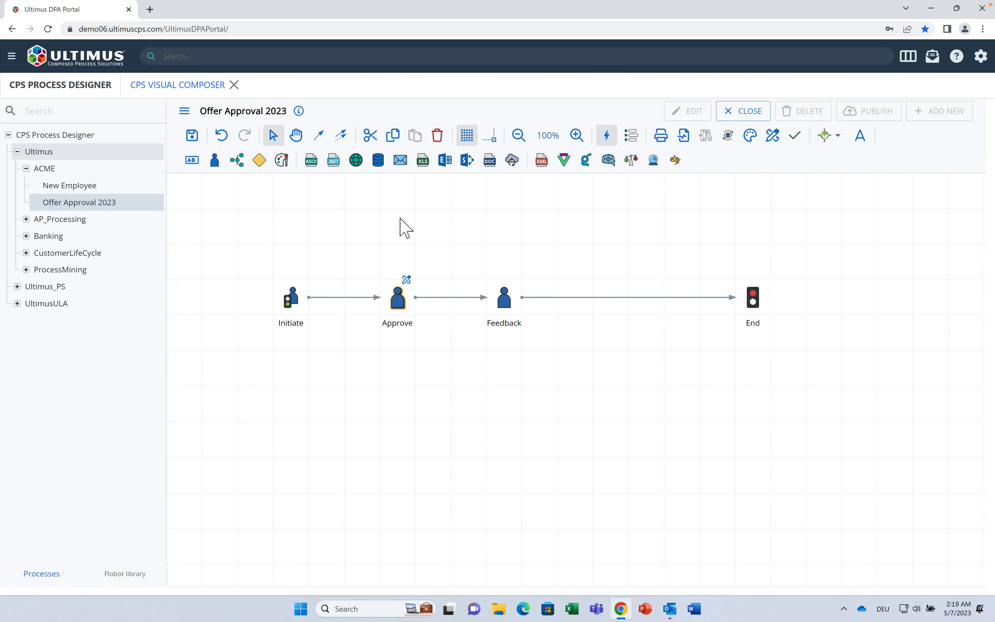
Step: Save and close Offer Approval 2023, then publish it to the demo06 server
{"action": "left_click", "coordinate": [732, 114]}
{"action": "left_click", "coordinate": [637, 376]}
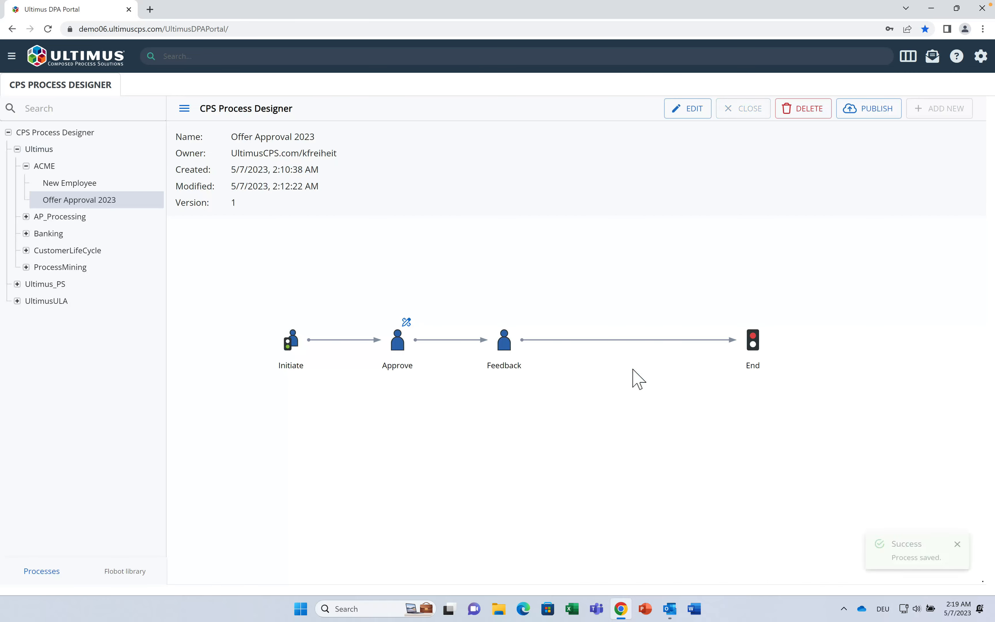
{"action": "left_click", "coordinate": [882, 117]}
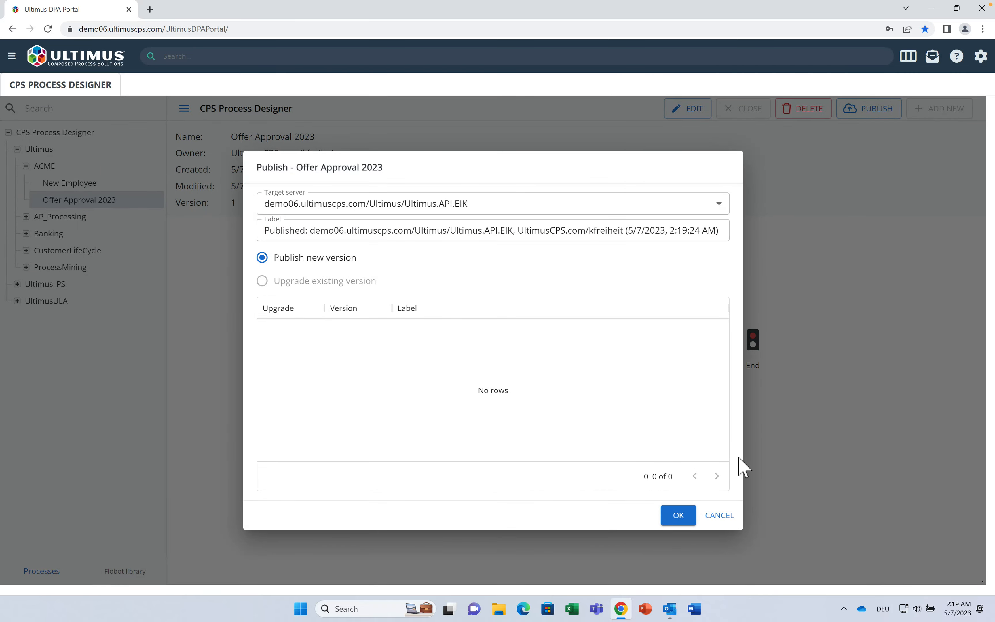
{"action": "left_click", "coordinate": [681, 519]}
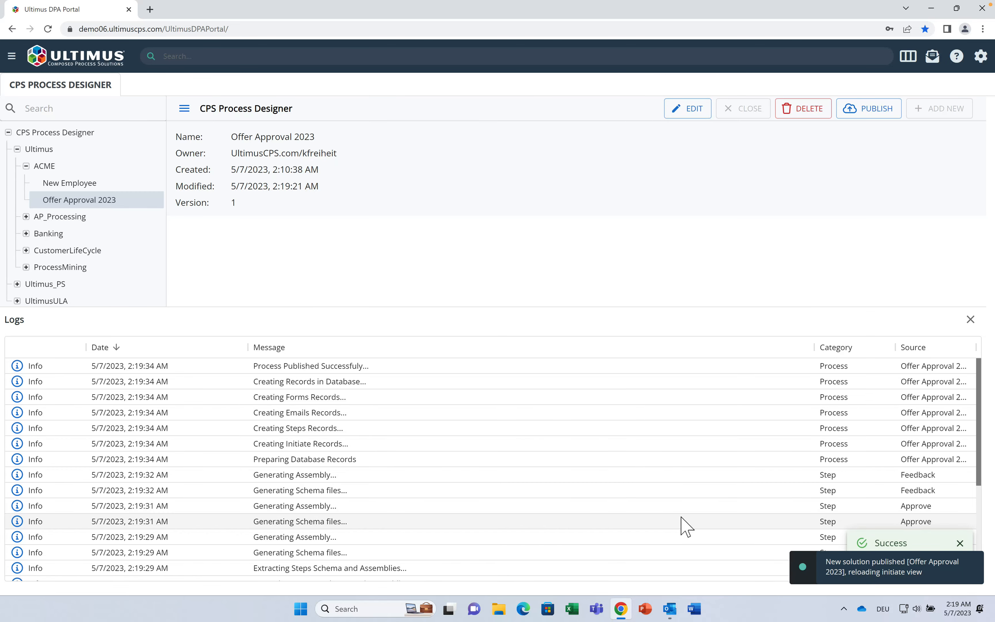
Step: Log in to the Demo06 client portal in a new tab under UltimusOrganization and list Initiate All
{"action": "left_click", "coordinate": [150, 9]}
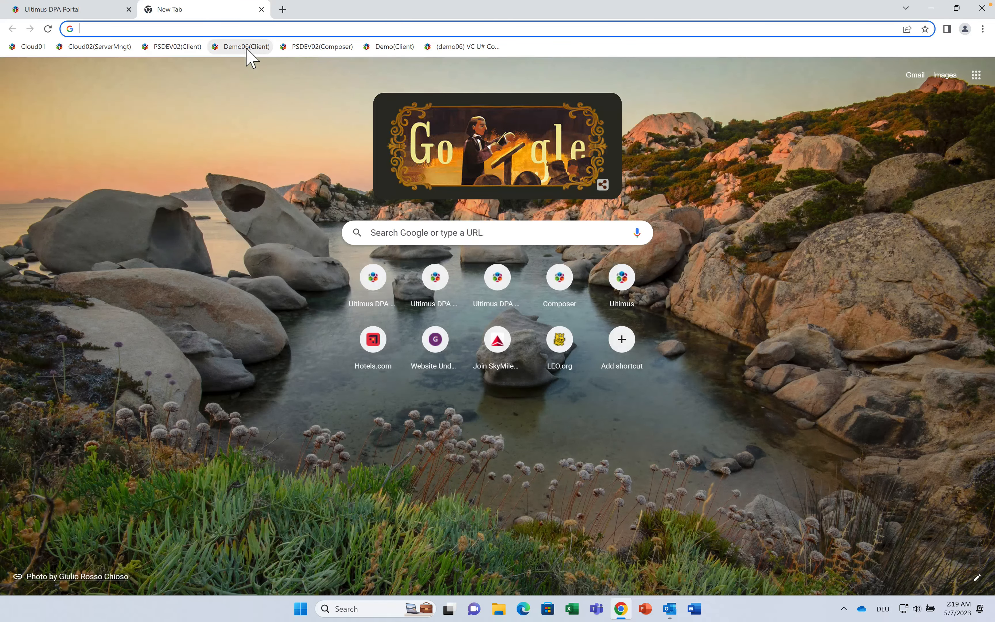
{"action": "left_click", "coordinate": [245, 46]}
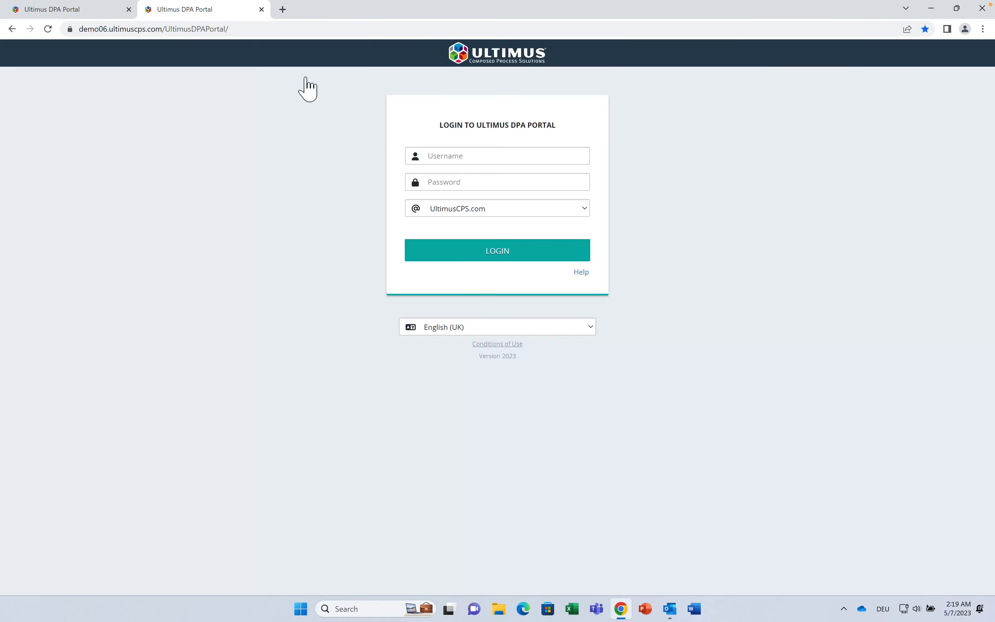
{"action": "left_click", "coordinate": [491, 159]}
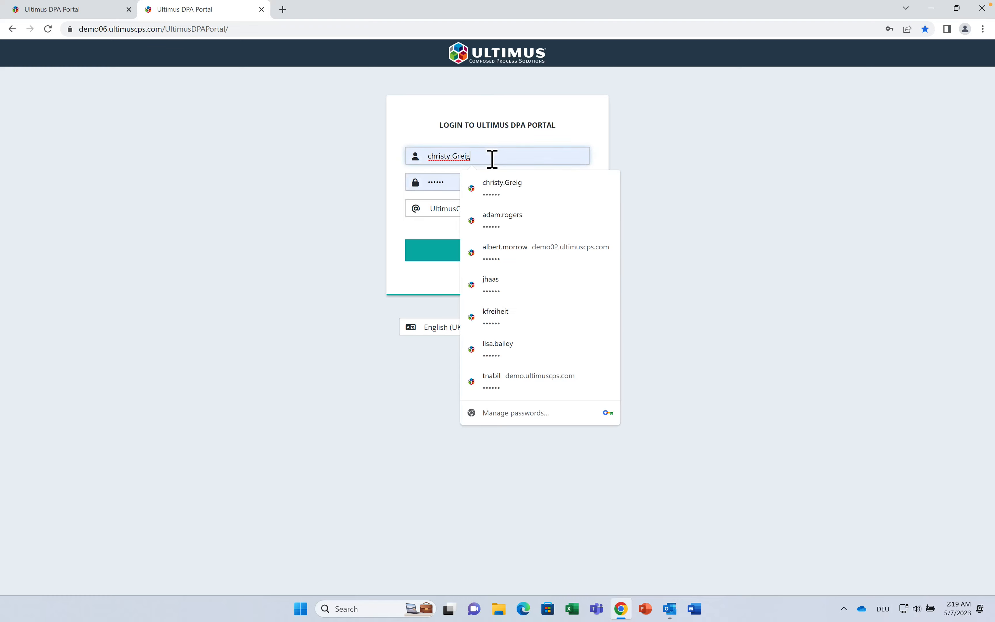
{"action": "left_click", "coordinate": [508, 213]}
{"action": "left_click", "coordinate": [508, 212]}
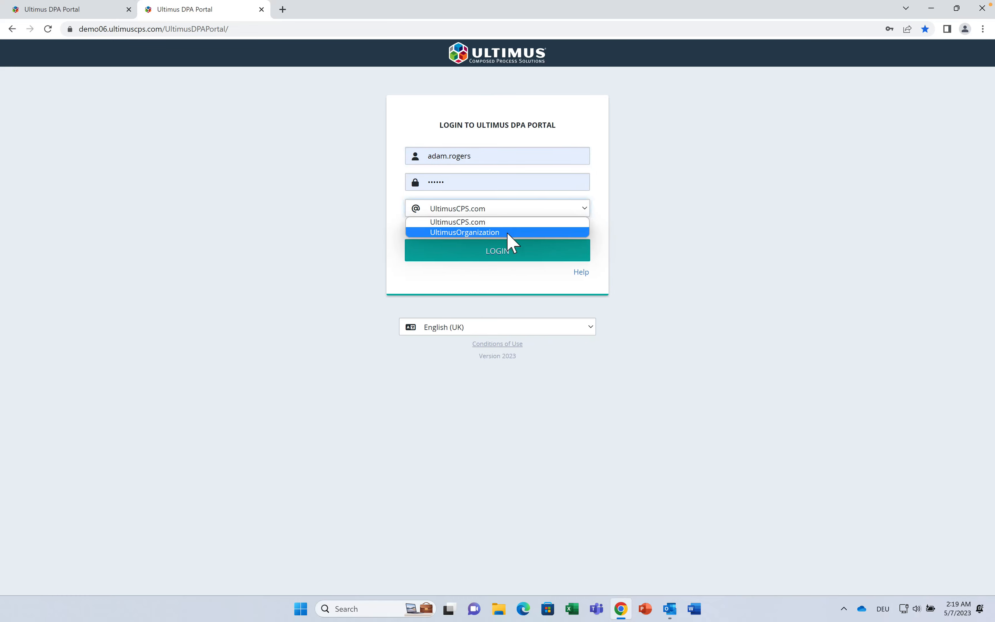
{"action": "left_click", "coordinate": [506, 233]}
{"action": "left_click", "coordinate": [506, 248]}
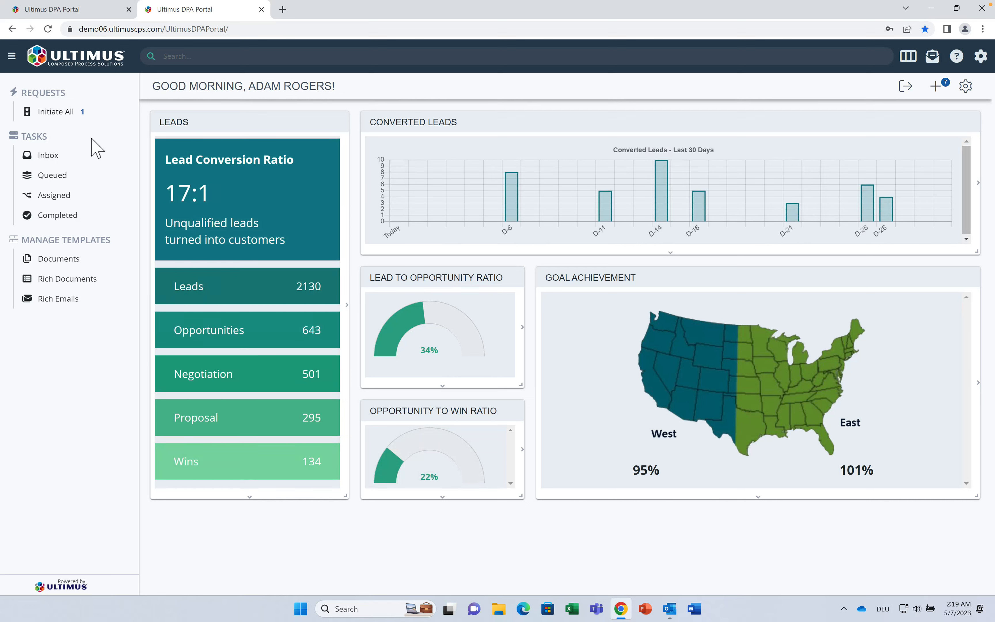
{"action": "left_click", "coordinate": [78, 124]}
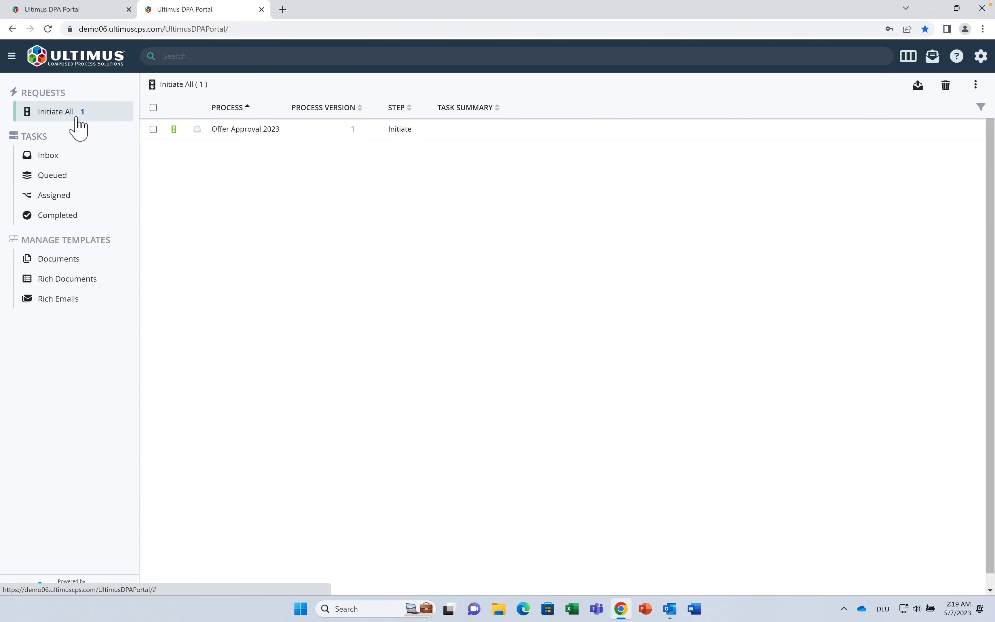
Step: Start an Offer Approval 2023 request for Santa Clara Valley Technology Specialists with both front bumpers
{"action": "left_click", "coordinate": [248, 131]}
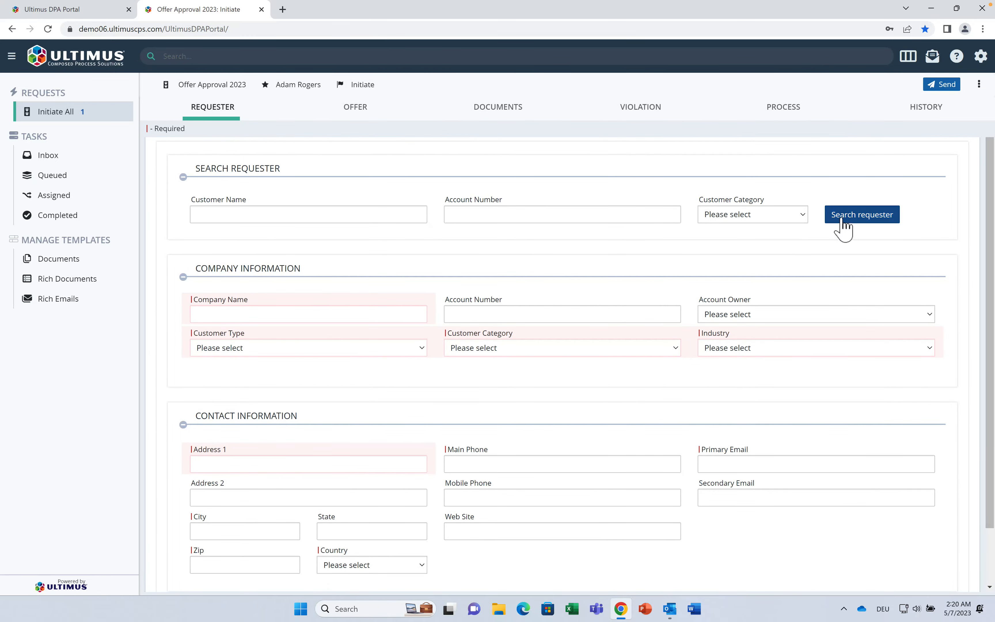
{"action": "left_click", "coordinate": [842, 225]}
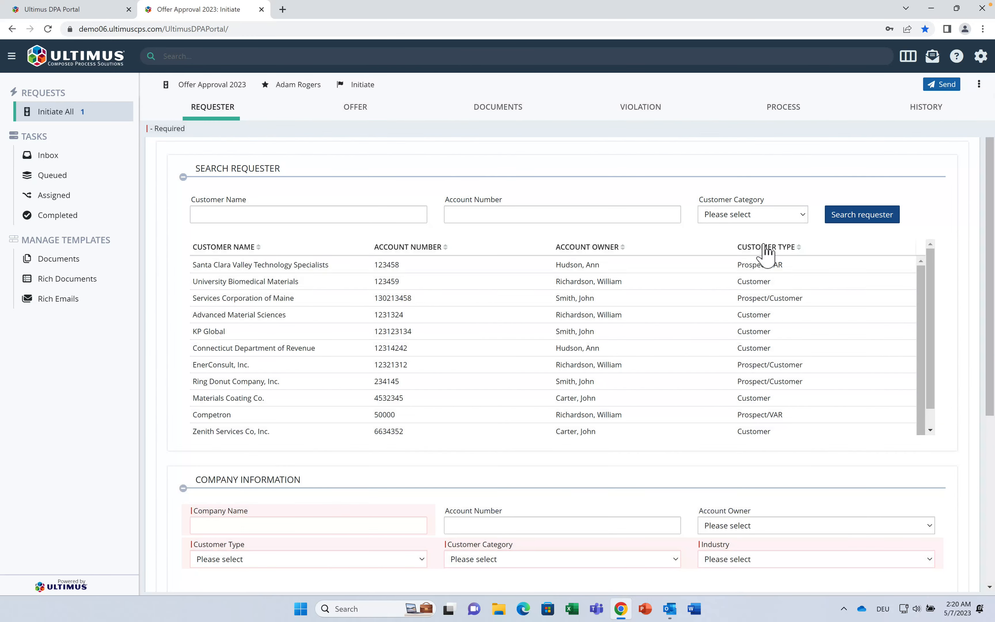
{"action": "left_click", "coordinate": [274, 268]}
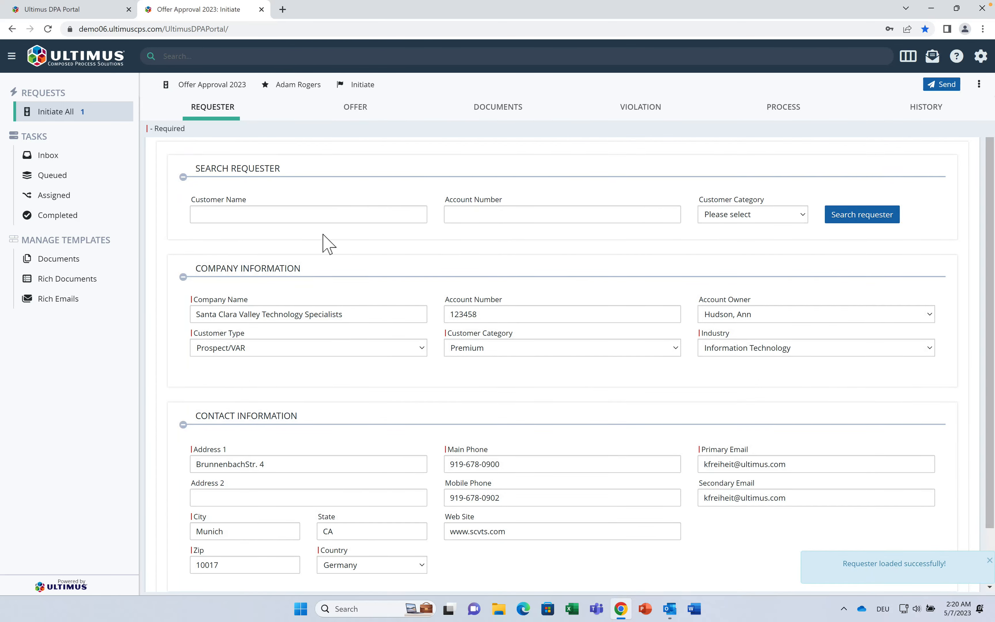
{"action": "left_click", "coordinate": [354, 107]}
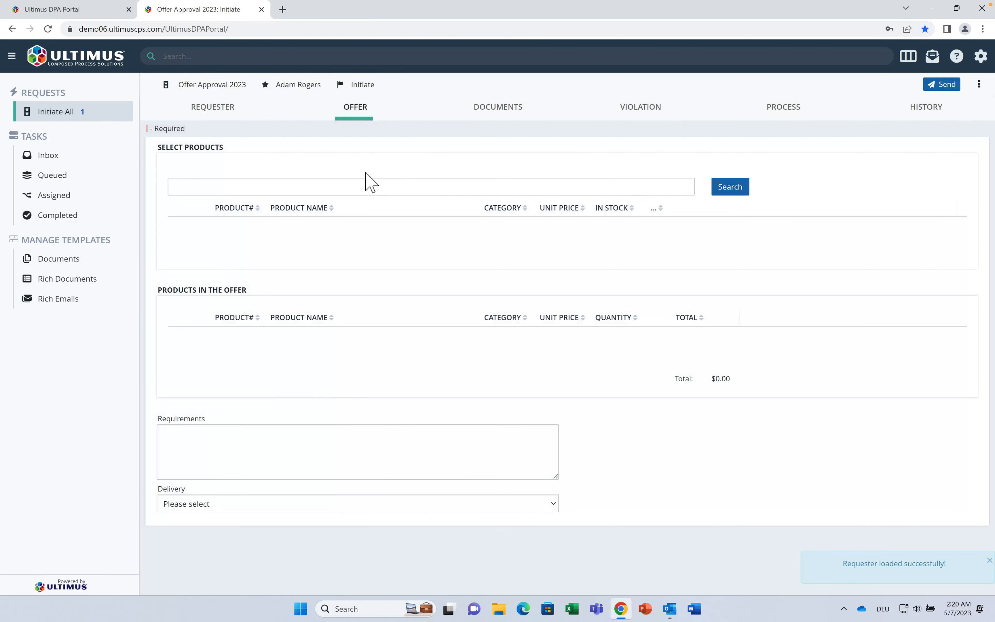
{"action": "left_click", "coordinate": [733, 192]}
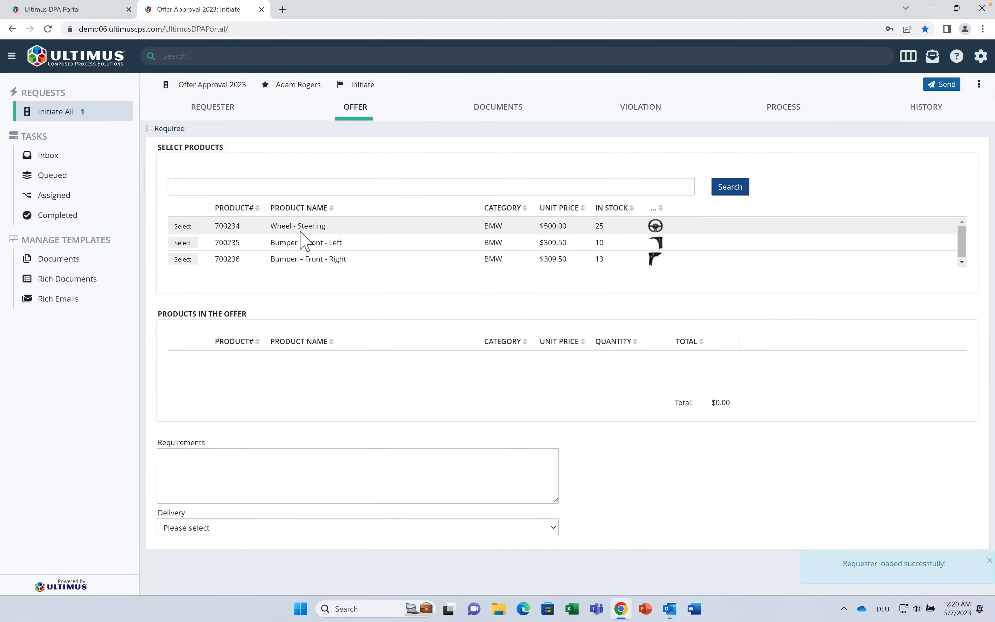
{"action": "left_click", "coordinate": [181, 245]}
{"action": "left_click", "coordinate": [182, 257]}
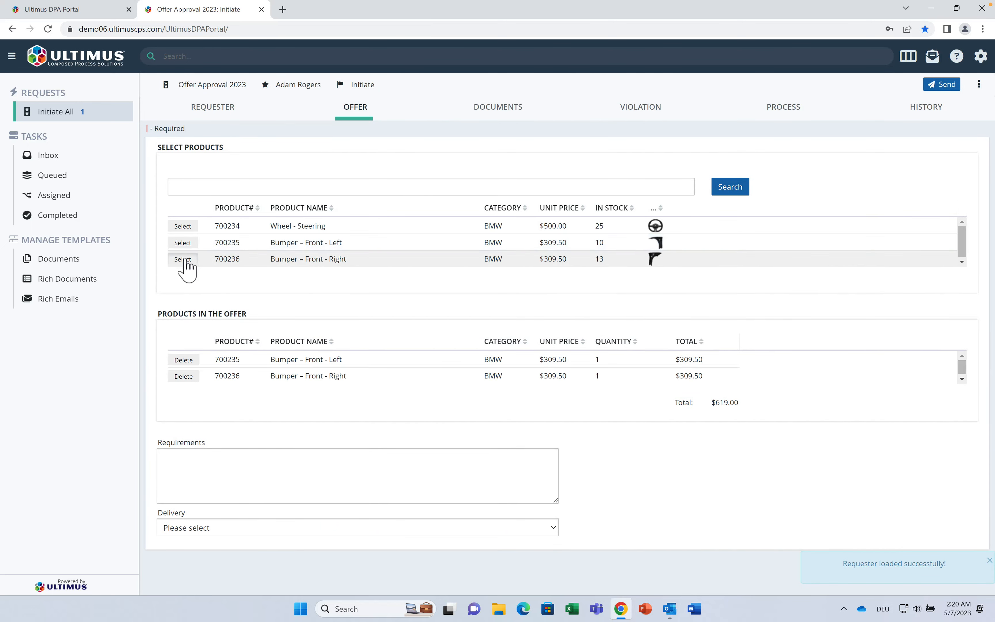
Step: Choose DHL as the delivery method and go to the Documents section
{"action": "left_click", "coordinate": [205, 466]}
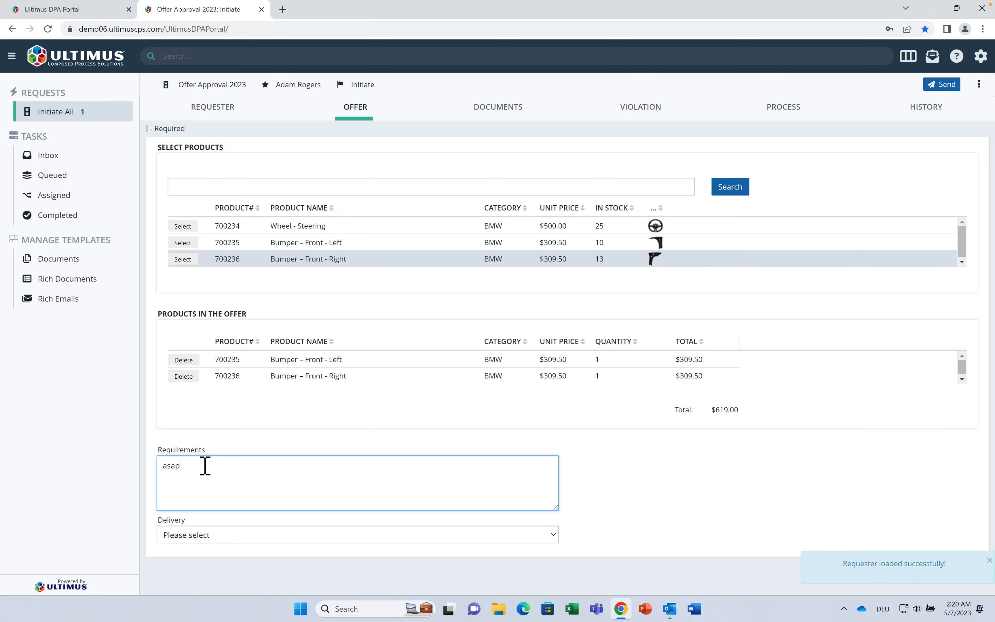
{"action": "left_click", "coordinate": [233, 540]}
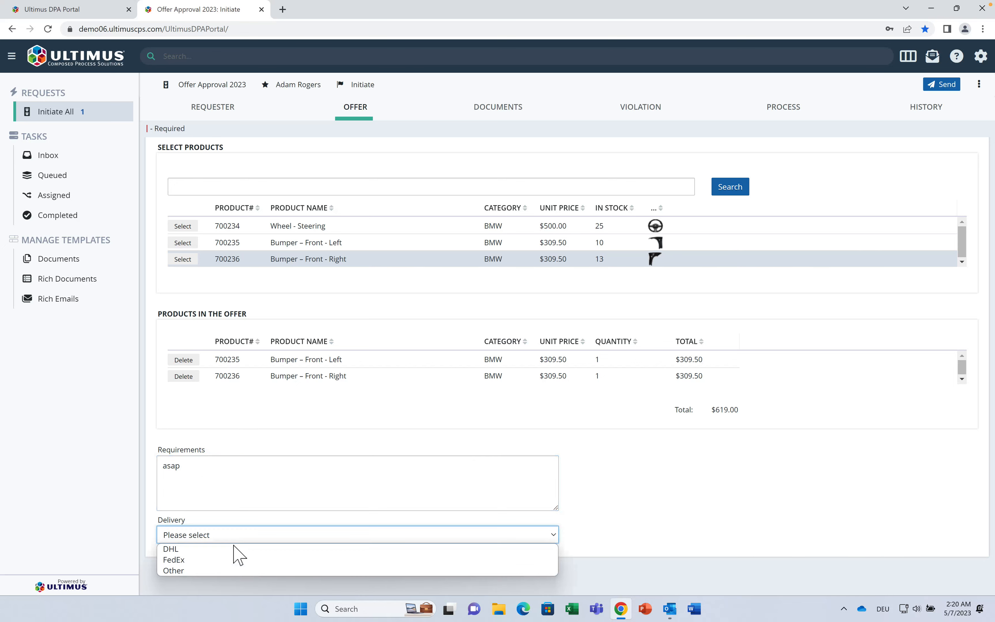
{"action": "left_click", "coordinate": [235, 548]}
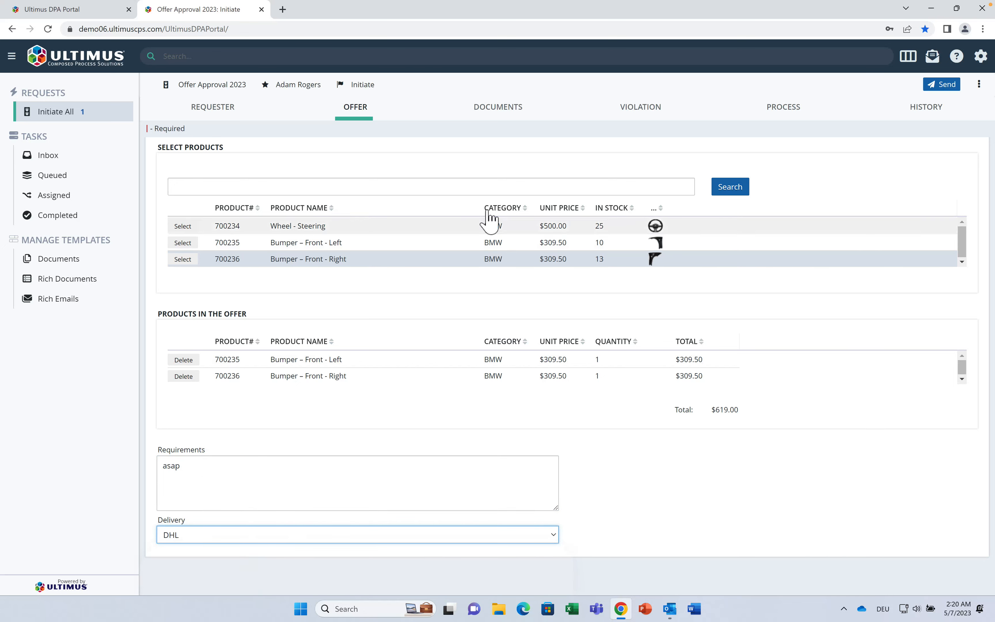
{"action": "left_click", "coordinate": [505, 108]}
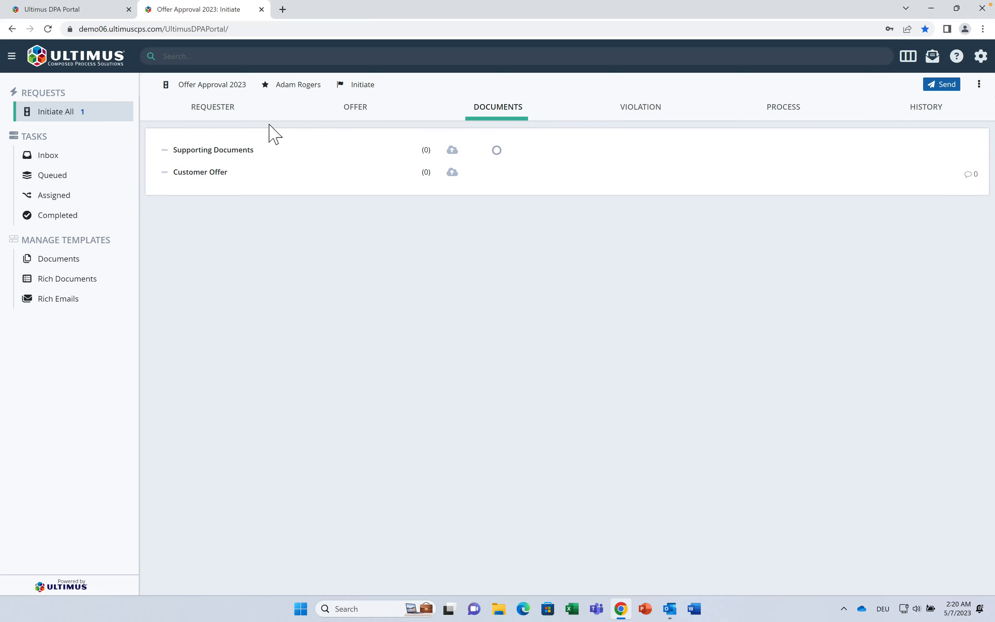
Step: Upload gefaehrliche-und-verbotene-gueter.pdf from the Desktop to Supporting Documents and preview it
{"action": "left_click", "coordinate": [452, 149]}
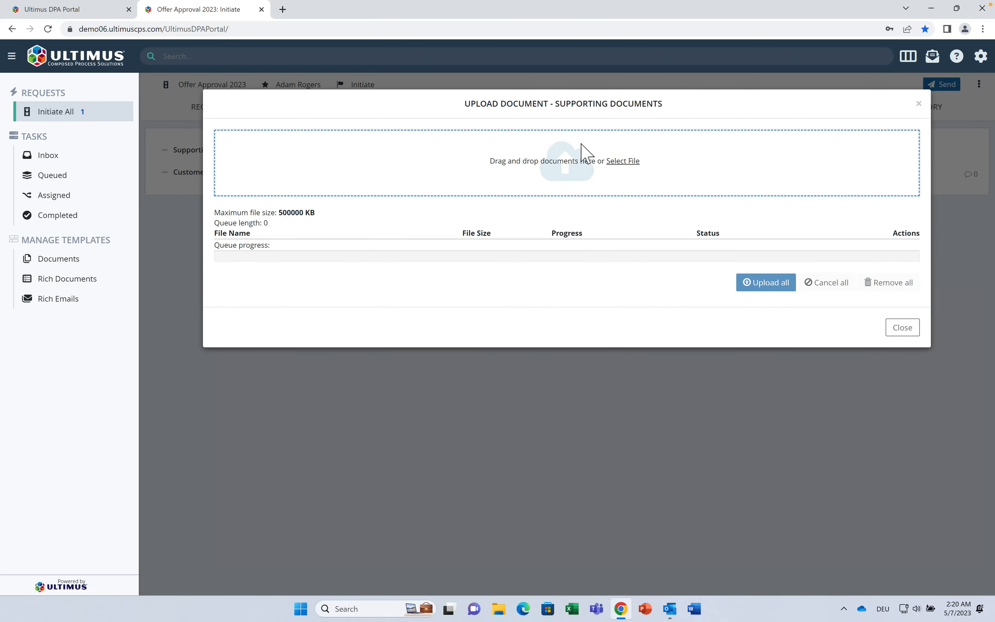
{"action": "left_click", "coordinate": [618, 165]}
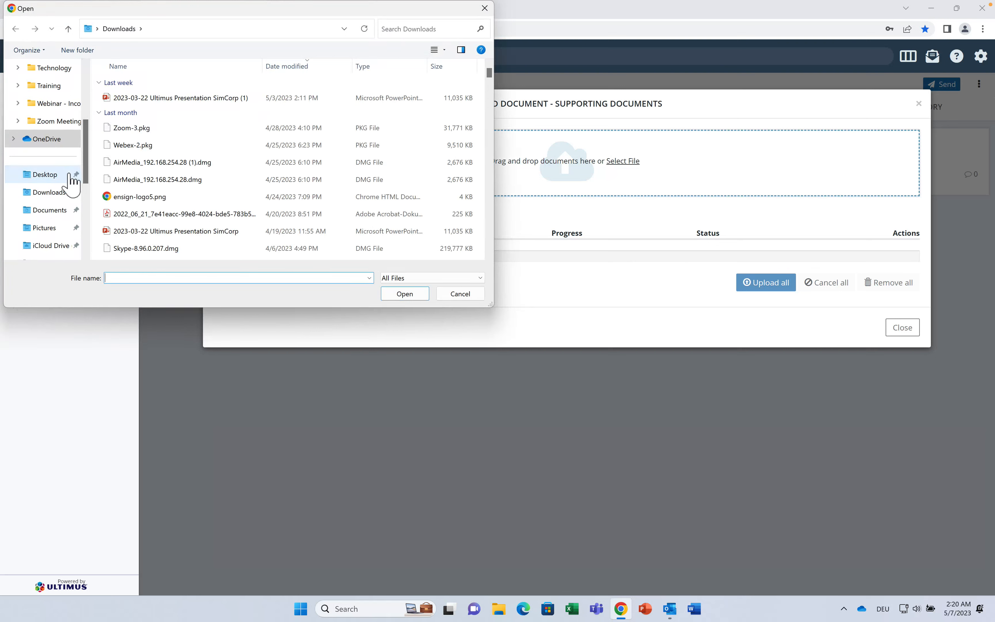
{"action": "left_click", "coordinate": [46, 176]}
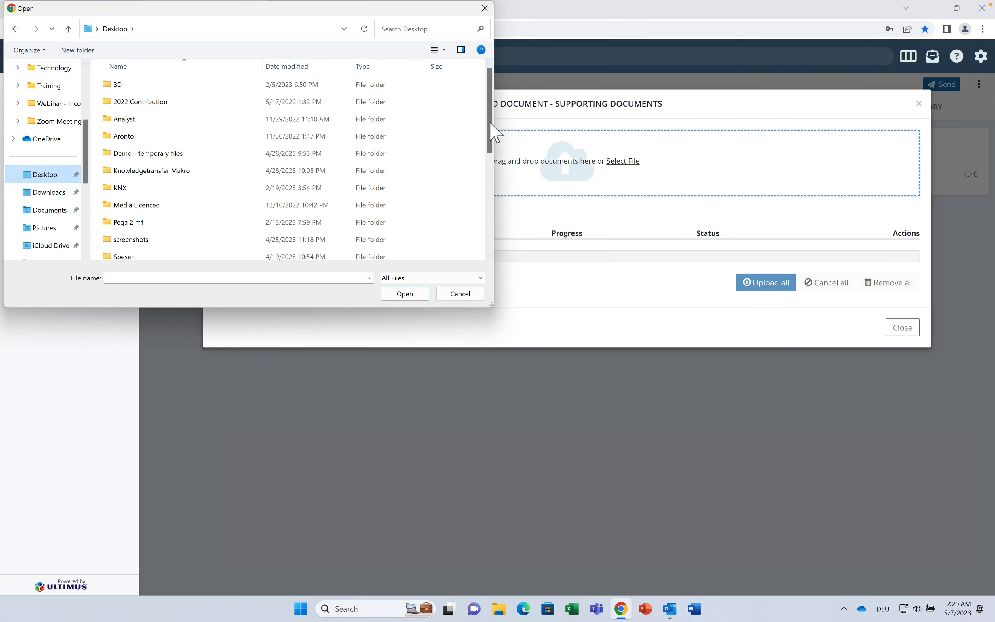
{"action": "left_click_drag", "start_coordinate": [487, 123], "coordinate": [487, 183]}
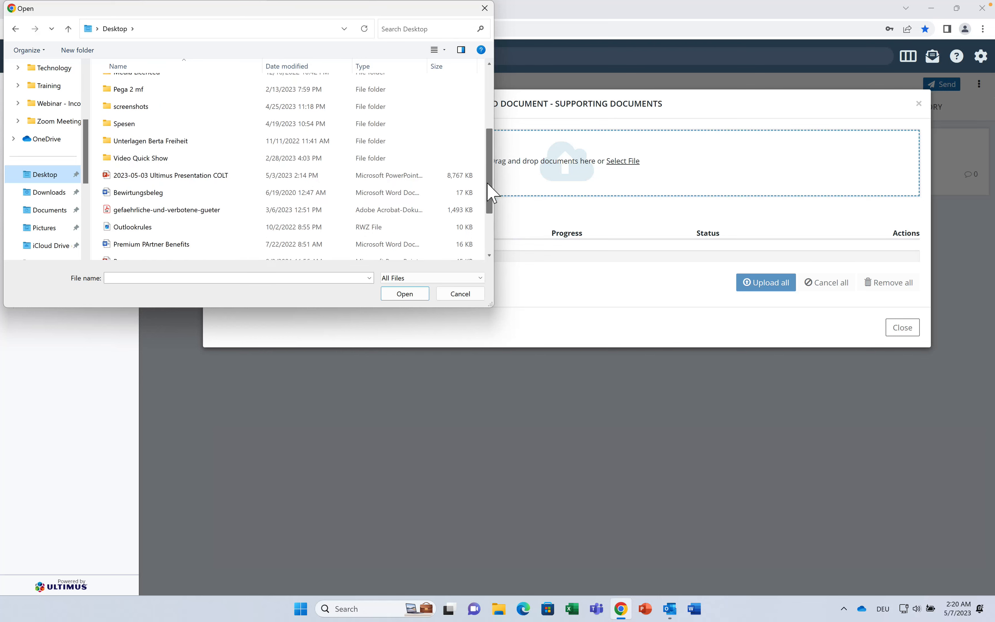
{"action": "double_click", "coordinate": [261, 210]}
{"action": "left_click", "coordinate": [762, 313]}
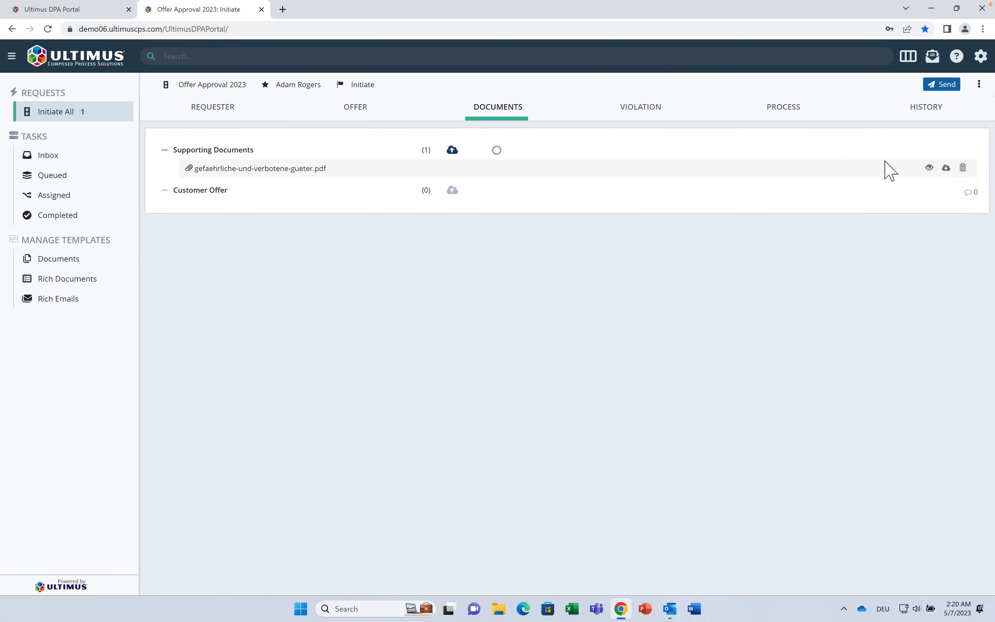
{"action": "left_click", "coordinate": [928, 169]}
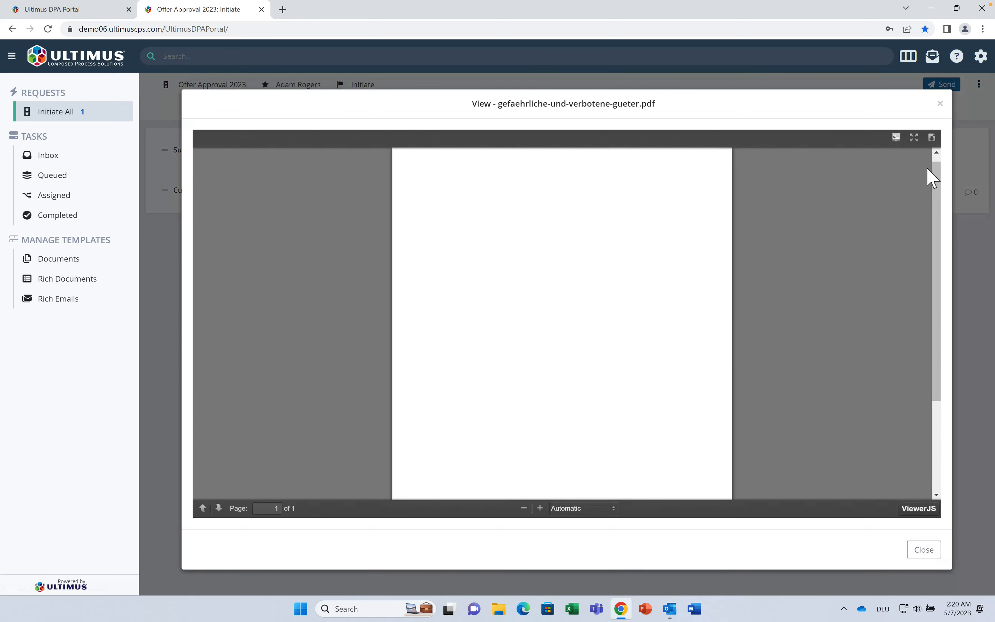
{"action": "left_click", "coordinate": [925, 549]}
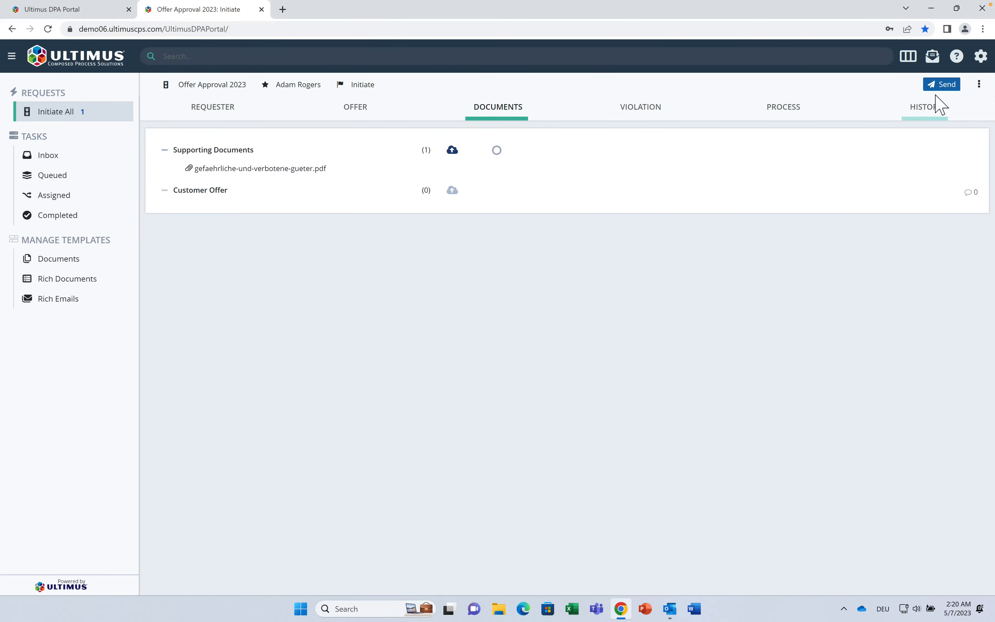
Step: Send the offer request and dismiss the 'Task was submitted' confirmation
{"action": "left_click", "coordinate": [939, 86]}
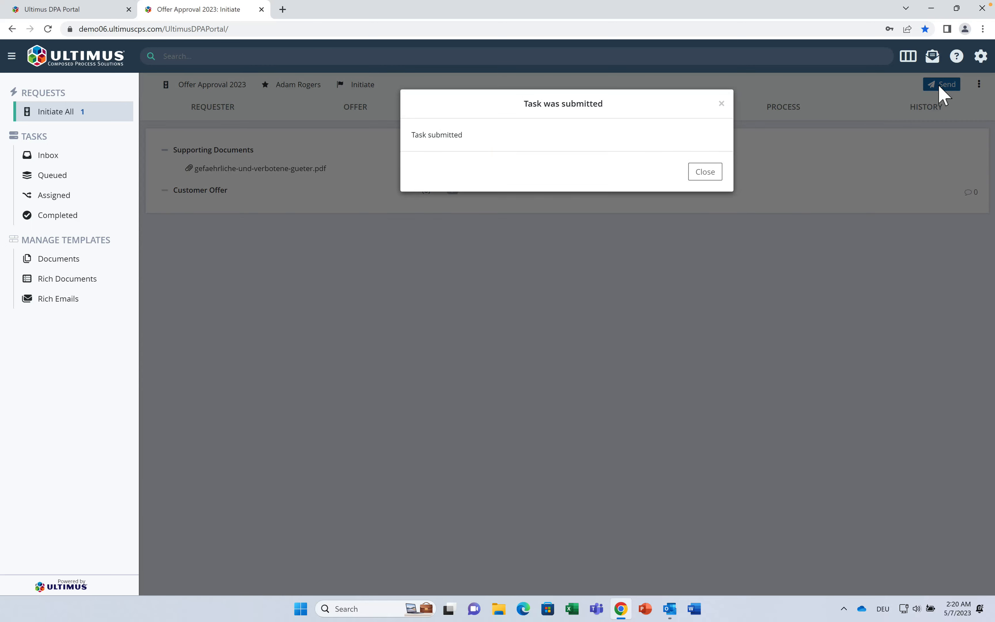
{"action": "left_click", "coordinate": [703, 177]}
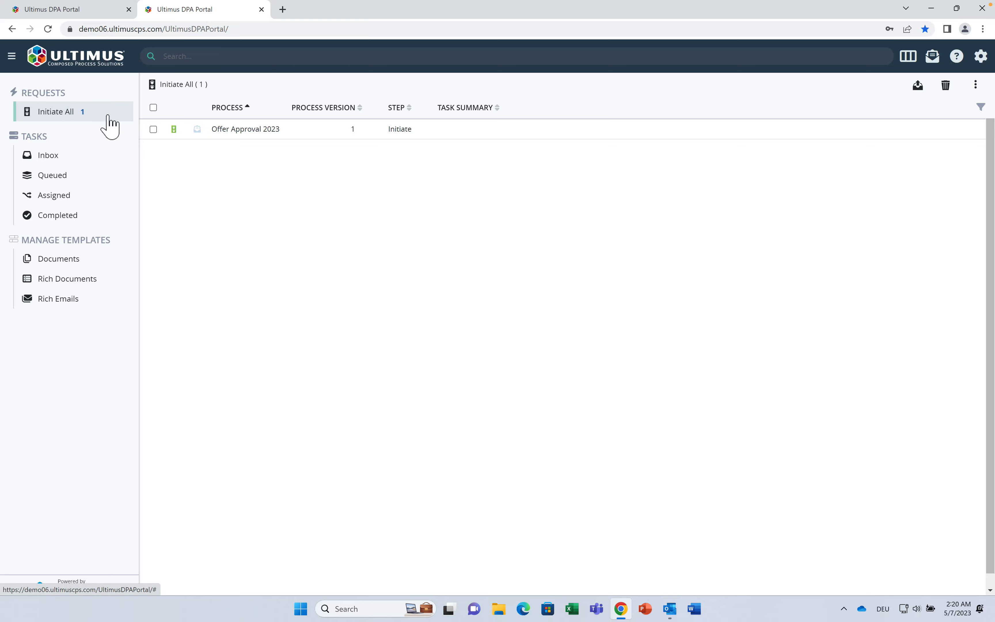
Step: Start an Offer Approval 2023 request for University Biomedical Materials with Wheel - Steering and both front bumpers
{"action": "left_click", "coordinate": [244, 131]}
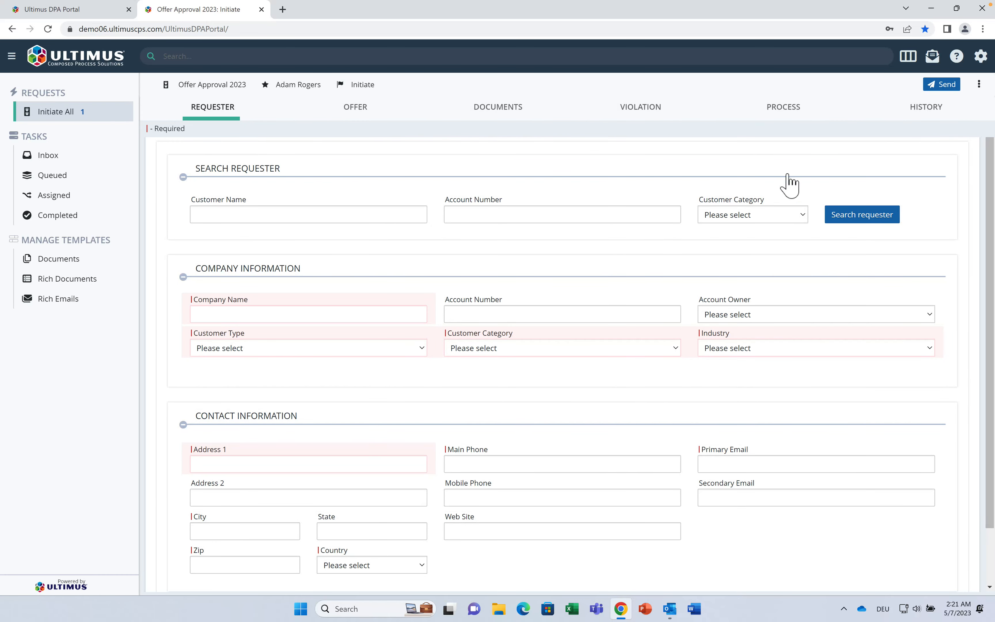
{"action": "left_click", "coordinate": [857, 222]}
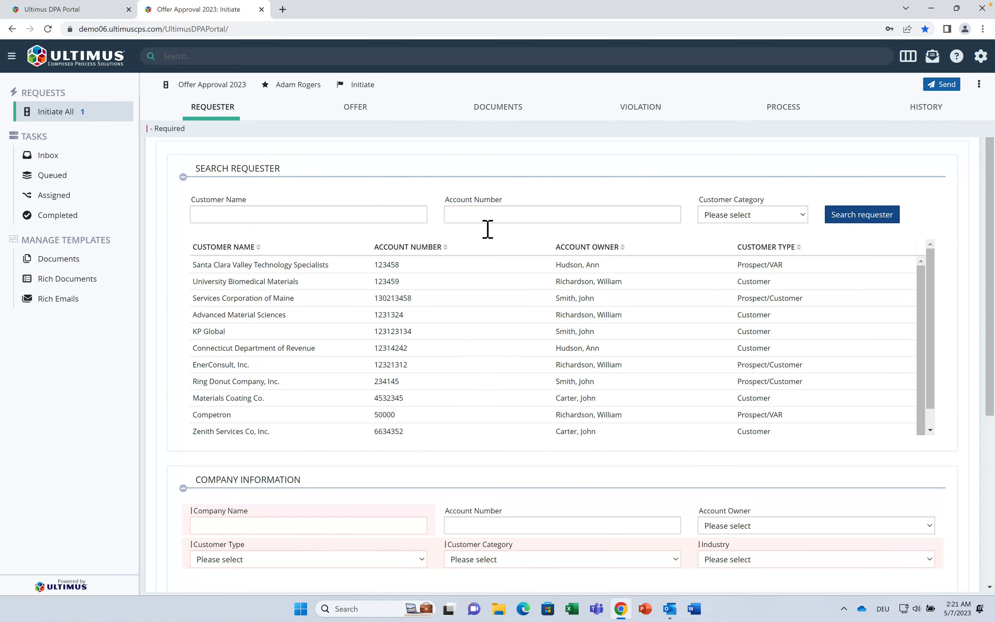
{"action": "left_click", "coordinate": [389, 283]}
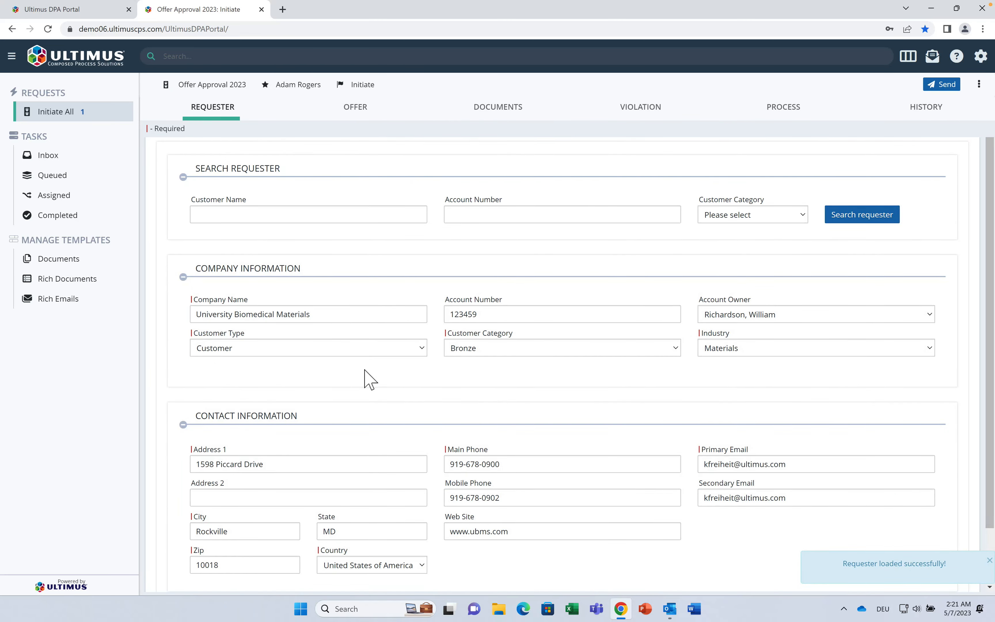
{"action": "scroll", "coordinate": [364, 411], "scroll_direction": "down", "scroll_amount": 2}
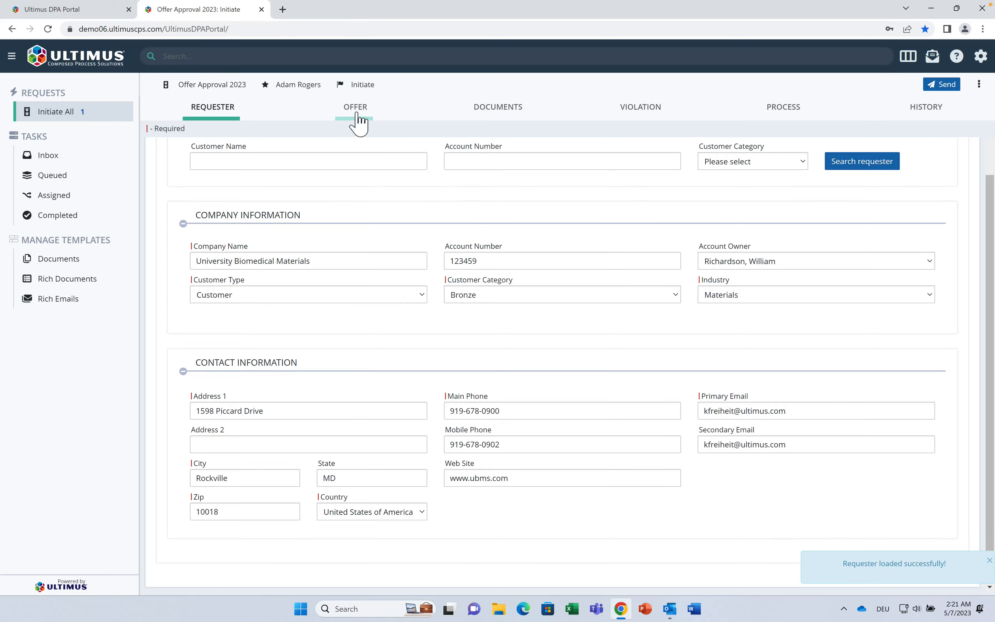
{"action": "left_click", "coordinate": [355, 122]}
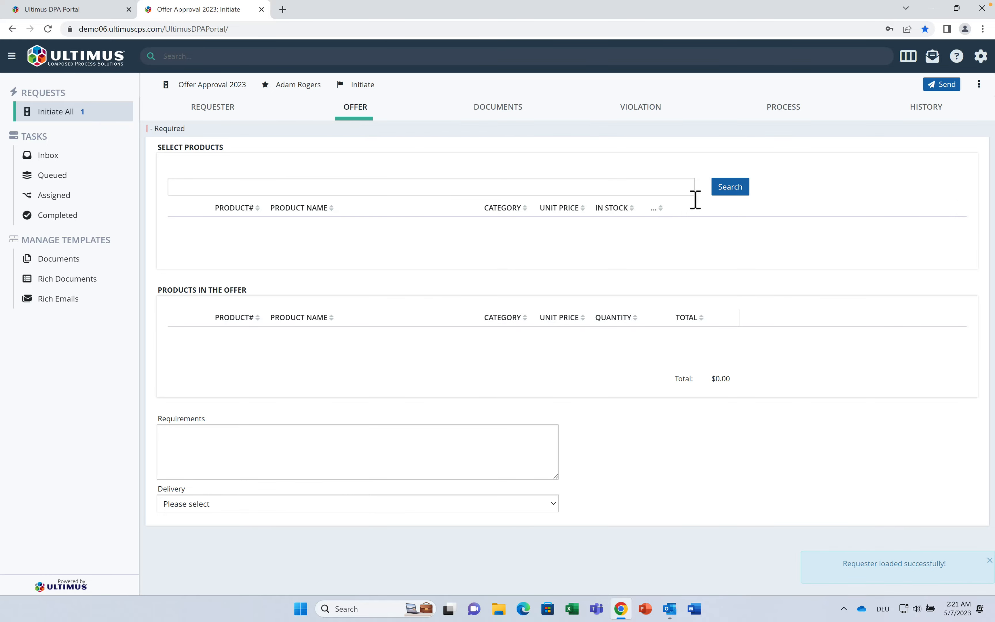
{"action": "left_click", "coordinate": [730, 189]}
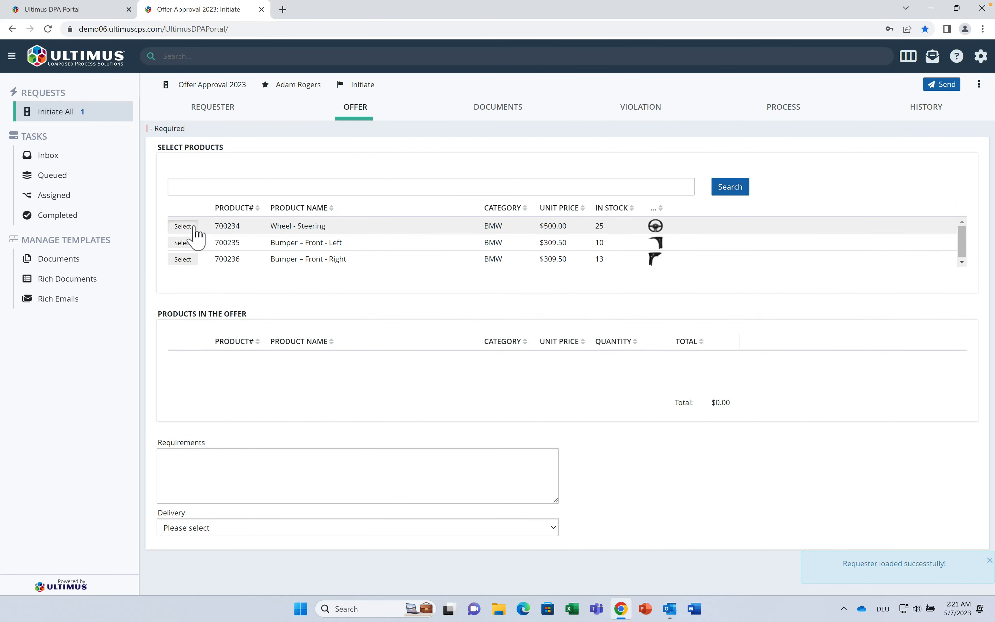
{"action": "left_click", "coordinate": [187, 227]}
{"action": "left_click", "coordinate": [187, 243]}
{"action": "left_click", "coordinate": [184, 259]}
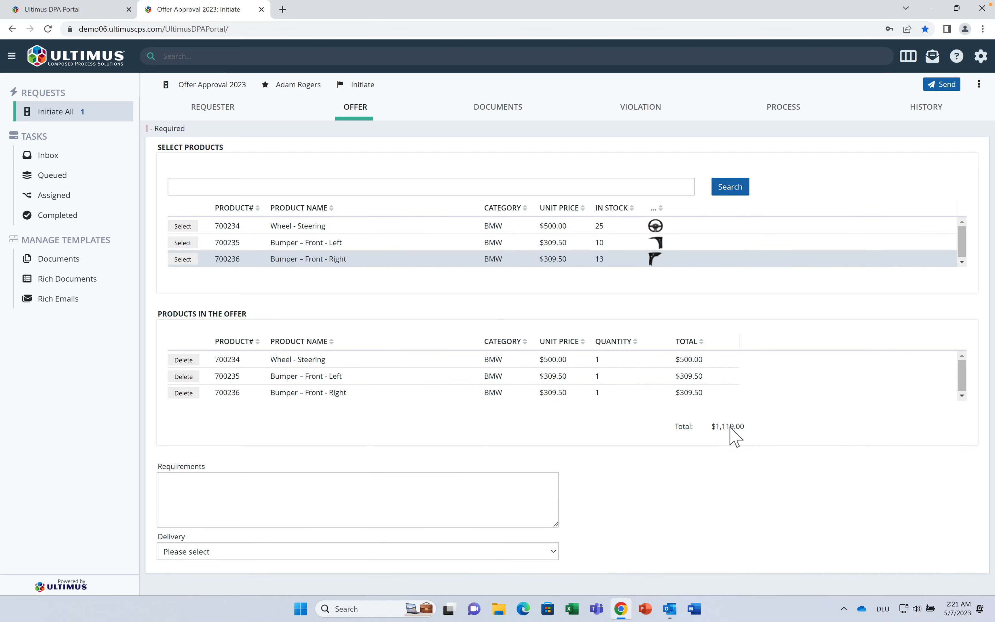
Step: Enter asap requirements, choose DHL delivery, and submit the request
{"action": "left_click", "coordinate": [251, 517]}
{"action": "type", "text": "asap"}
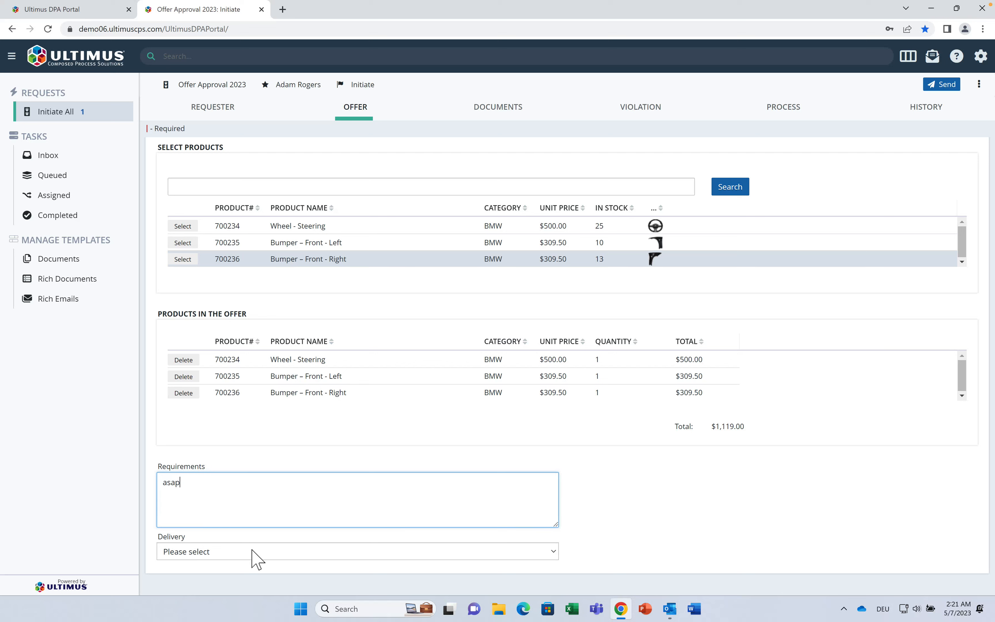
{"action": "left_click", "coordinate": [252, 555]}
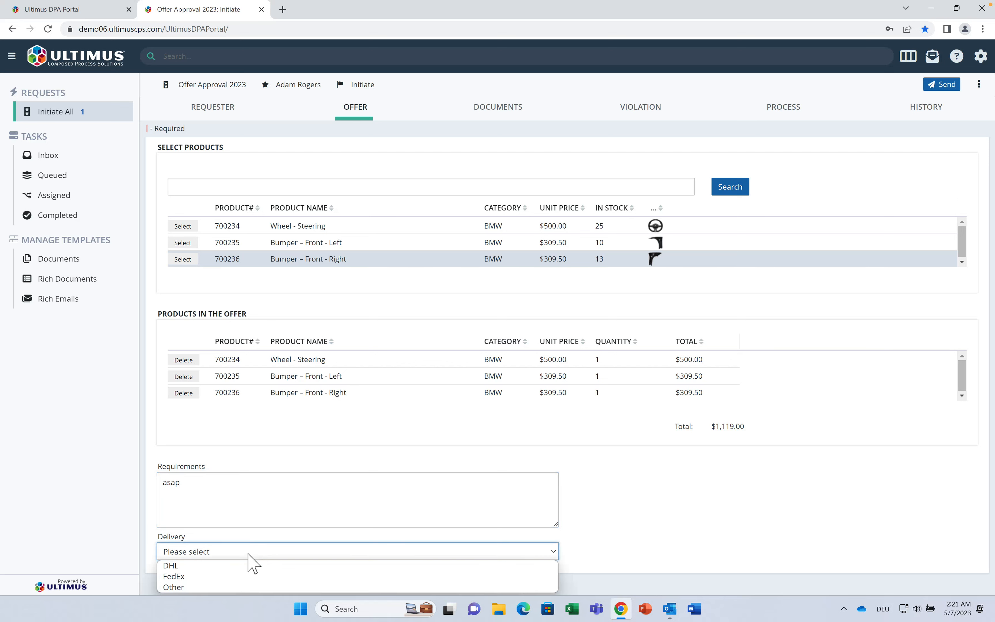
{"action": "left_click", "coordinate": [252, 565]}
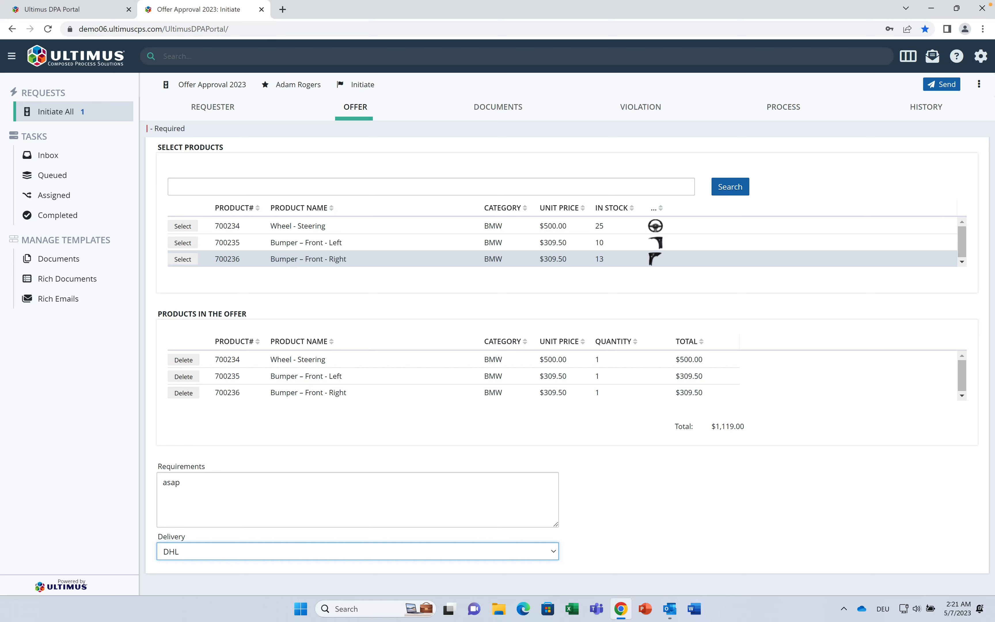
{"action": "left_click", "coordinate": [933, 85]}
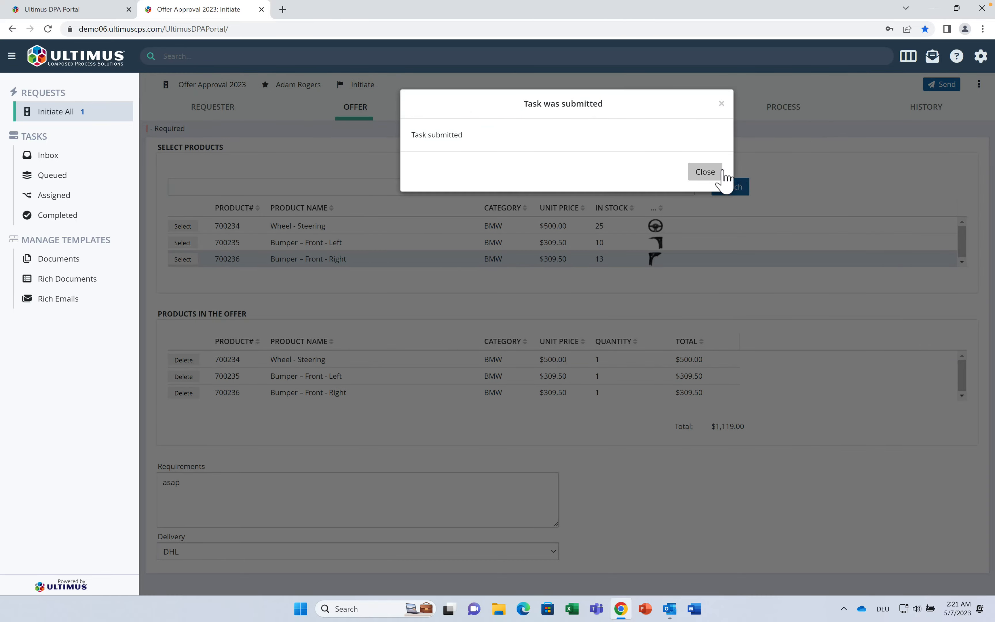
{"action": "left_click", "coordinate": [717, 172]}
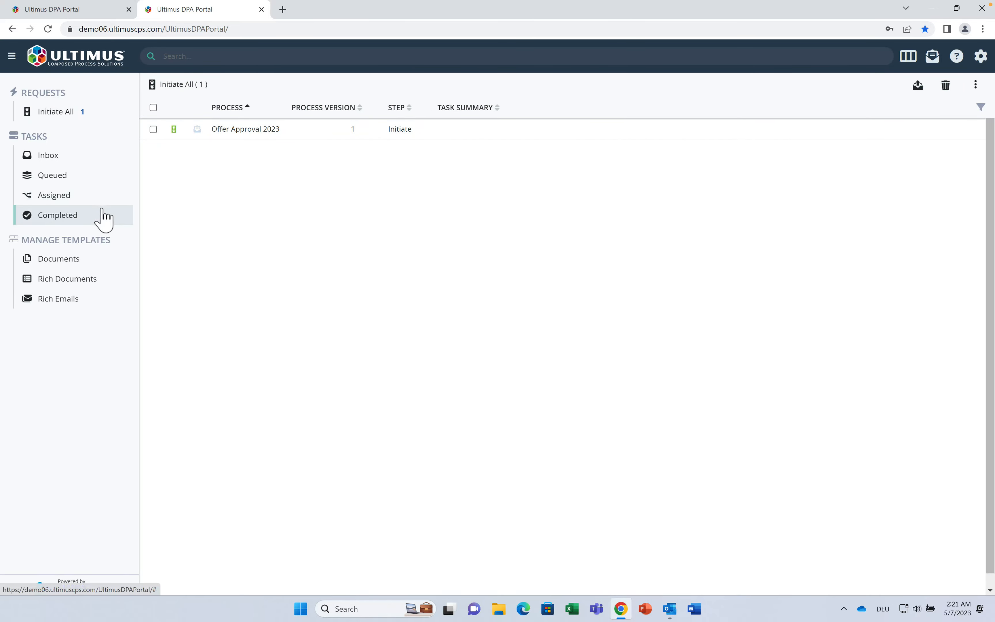
Step: Review the process progress of completed incidents 1 and 2, then return to the process designer
{"action": "left_click", "coordinate": [102, 217]}
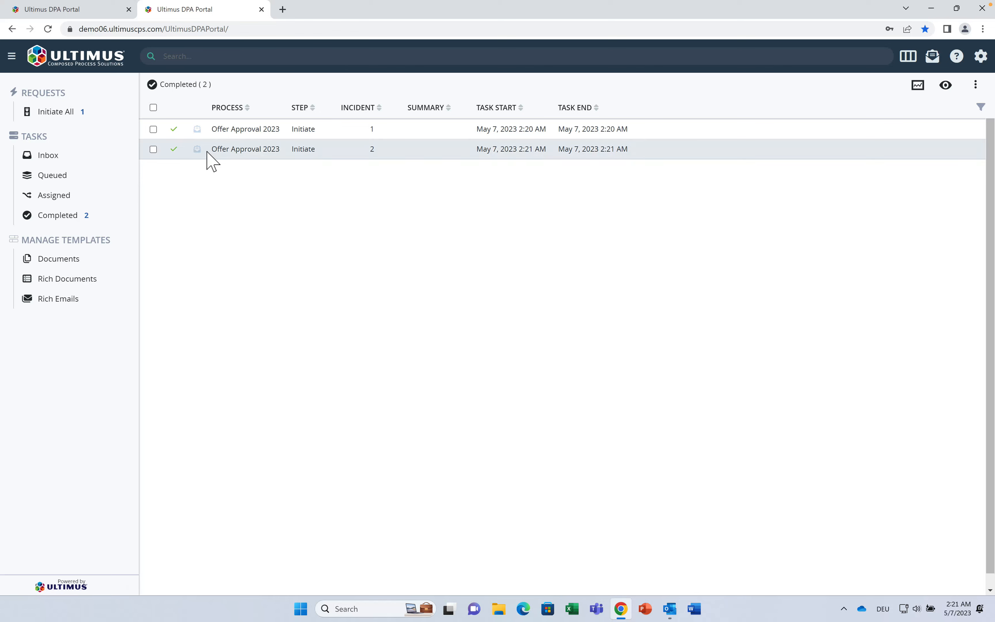
{"action": "left_click", "coordinate": [154, 129]}
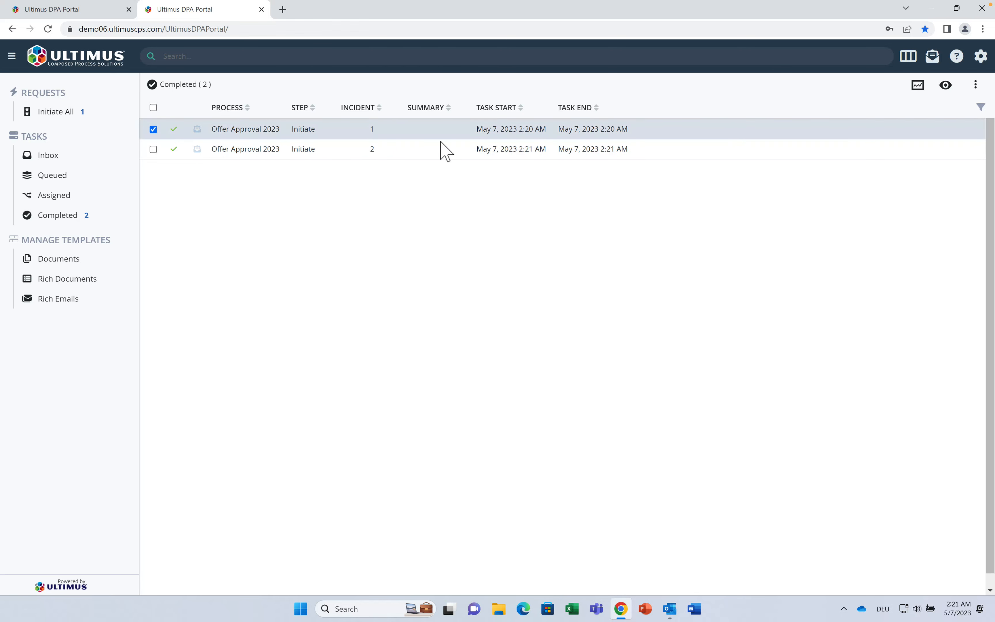
{"action": "left_click", "coordinate": [918, 87]}
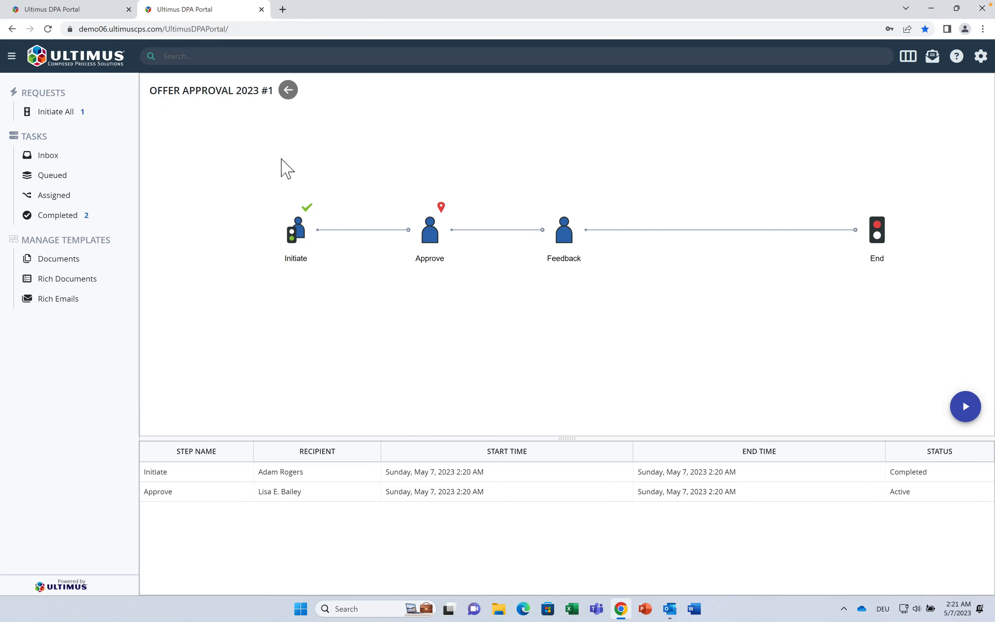
{"action": "left_click", "coordinate": [287, 92]}
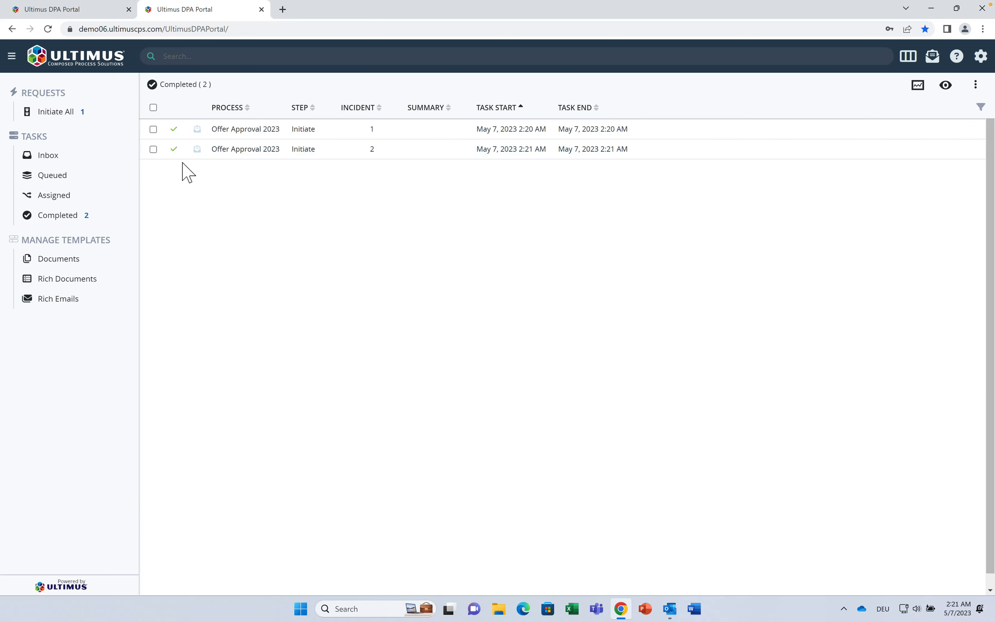
{"action": "left_click", "coordinate": [153, 148]}
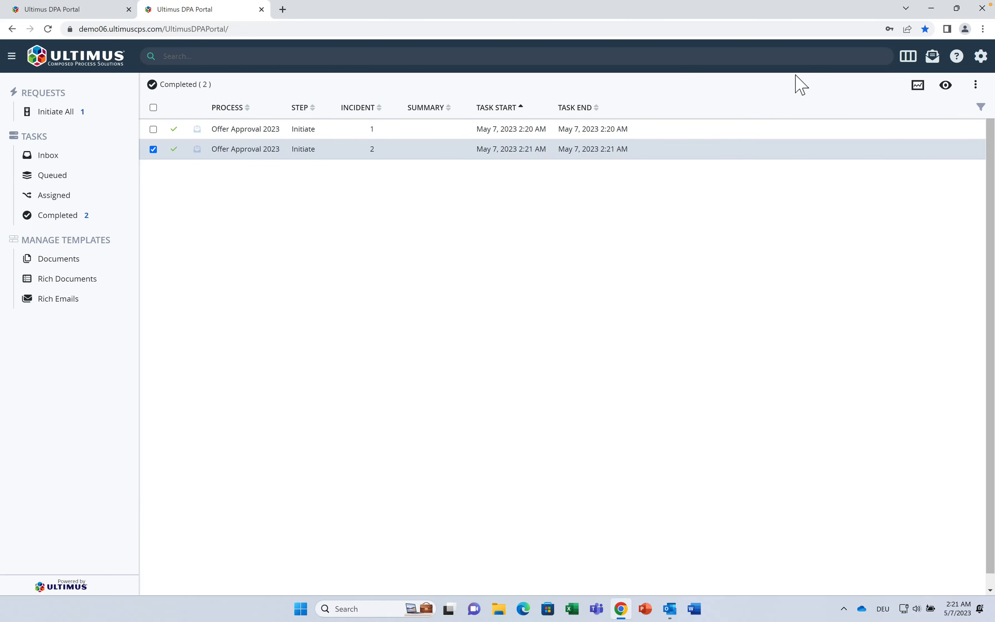
{"action": "left_click", "coordinate": [918, 86]}
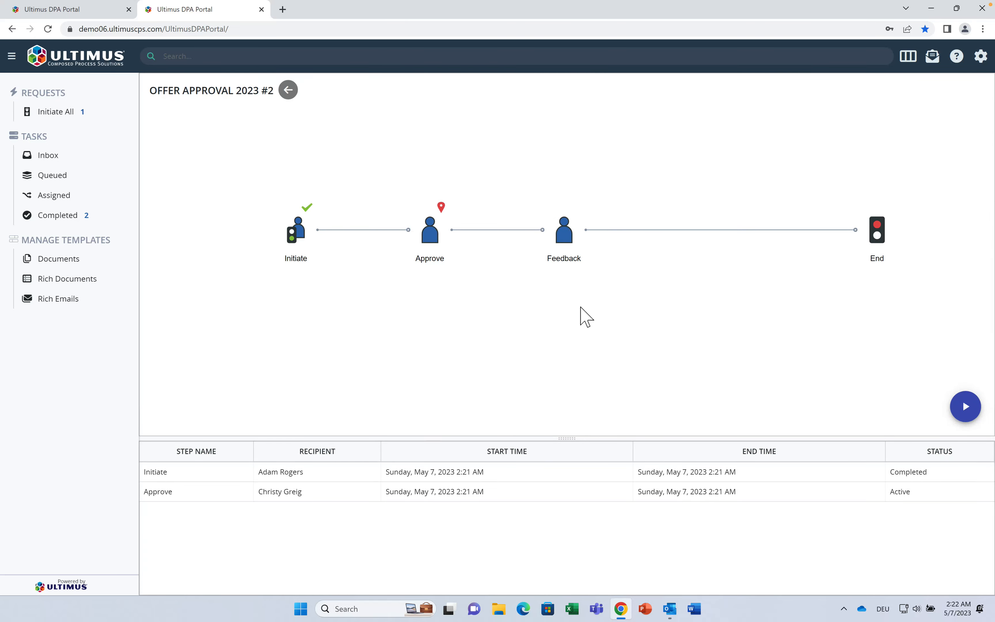
{"action": "left_click", "coordinate": [289, 90]}
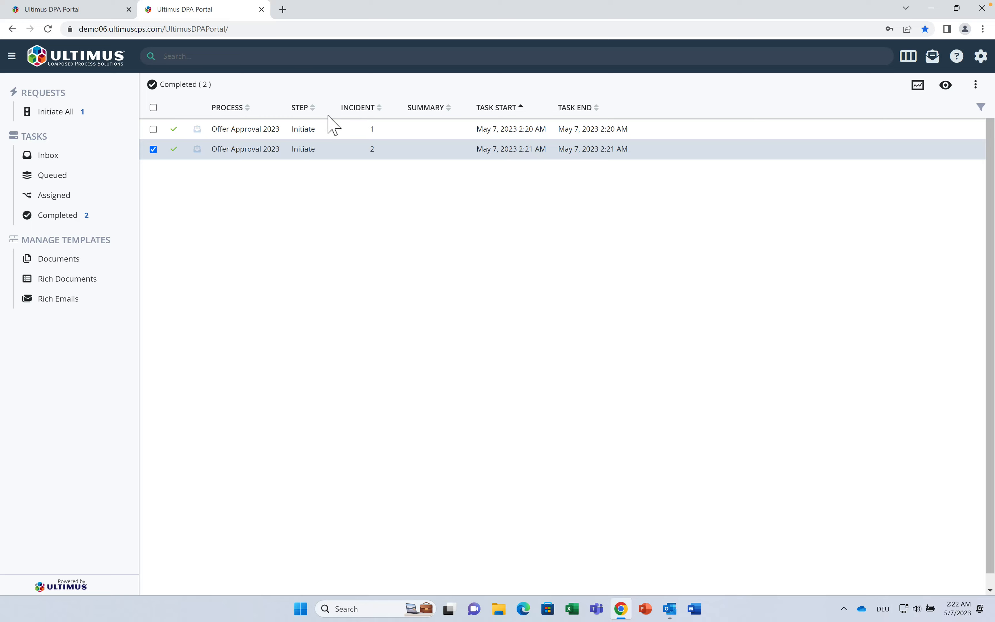
{"action": "left_click", "coordinate": [87, 11]}
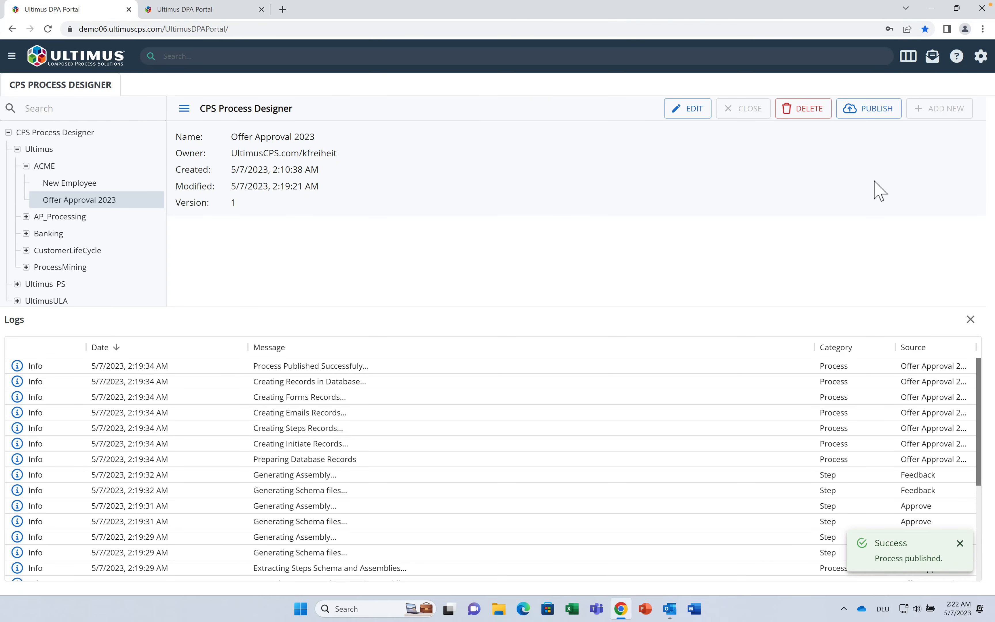
Step: Reopen Offer Approval 2023 for editing and delete the Approve–Feedback link
{"action": "left_click", "coordinate": [969, 321]}
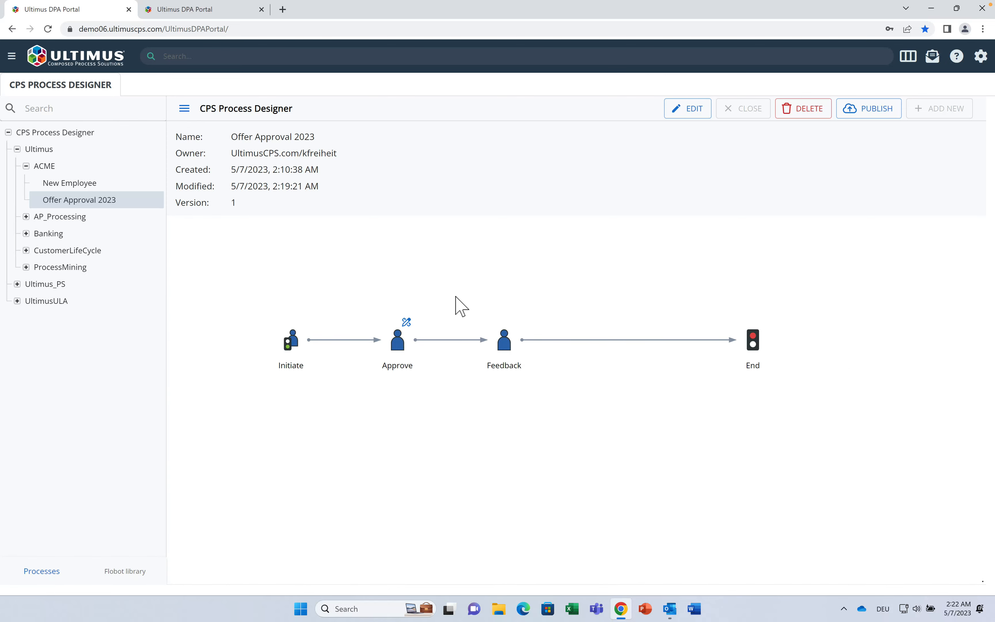
{"action": "left_click", "coordinate": [701, 117]}
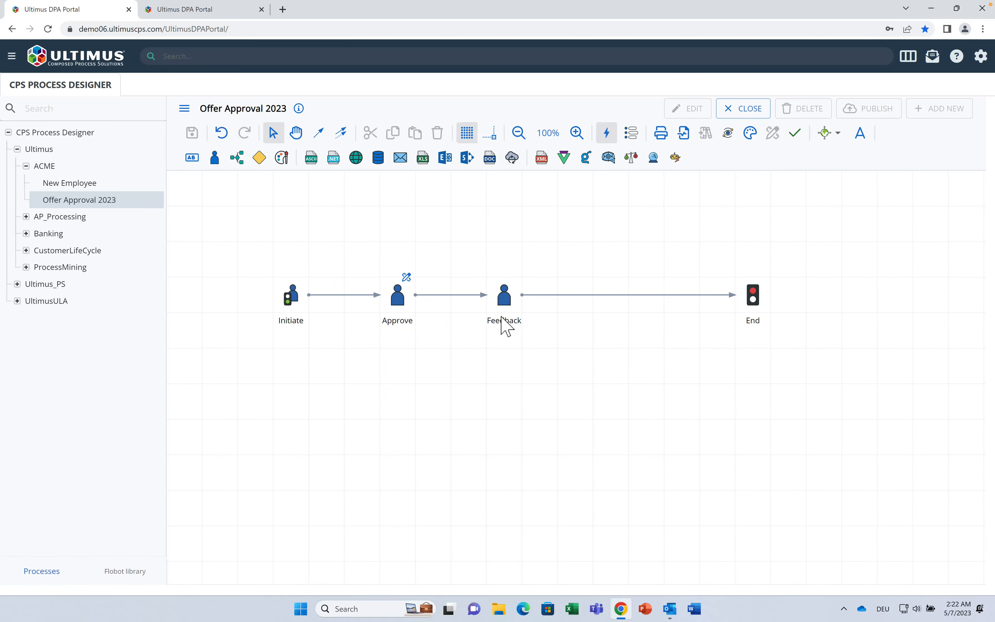
{"action": "left_click", "coordinate": [476, 298]}
{"action": "right_click", "coordinate": [477, 298]}
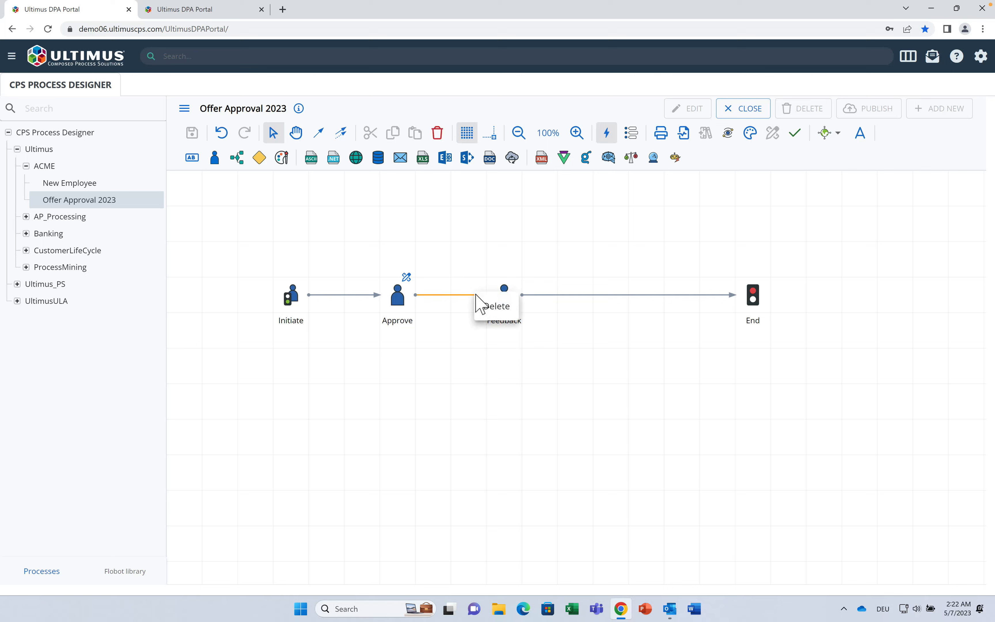
{"action": "left_click", "coordinate": [507, 308]}
Step: Shift Feedback right and add a decision step, Step 2, after Approve
{"action": "left_click_drag", "start_coordinate": [508, 312], "coordinate": [544, 312]}
{"action": "left_click", "coordinate": [398, 308]}
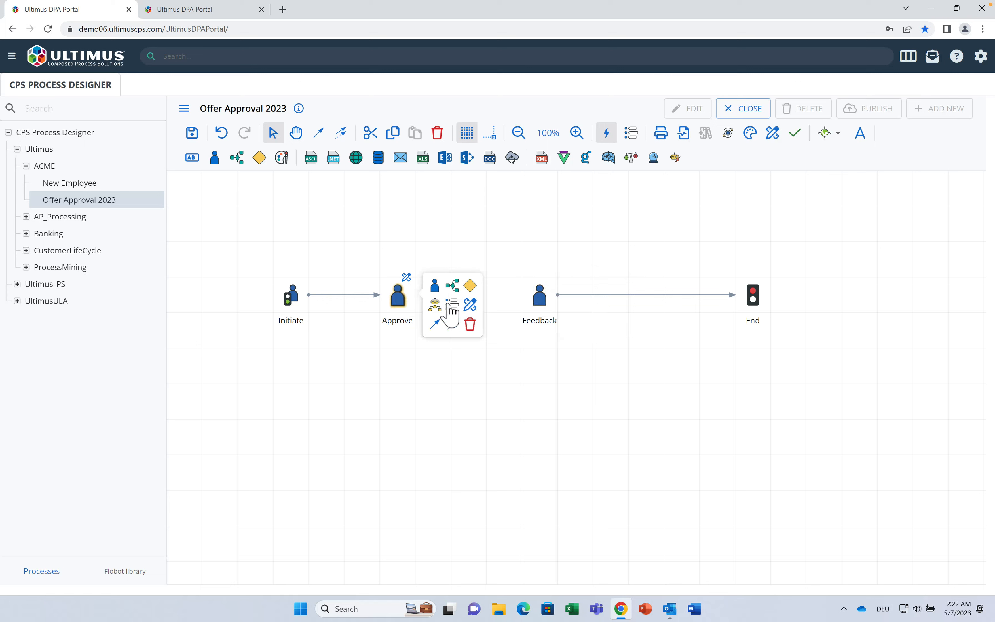
{"action": "left_click_drag", "start_coordinate": [468, 284], "coordinate": [471, 295]}
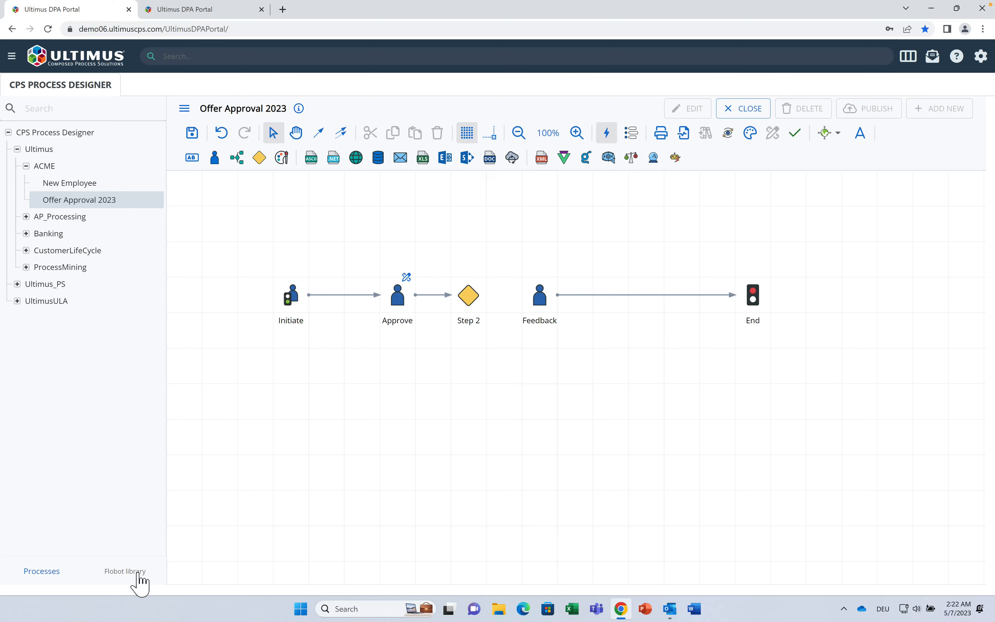
Step: Place Create Offer Document (pdf), Send Offer and Save Offer below the flow, then nudge End right and Feedback up
{"action": "left_click", "coordinate": [134, 574]}
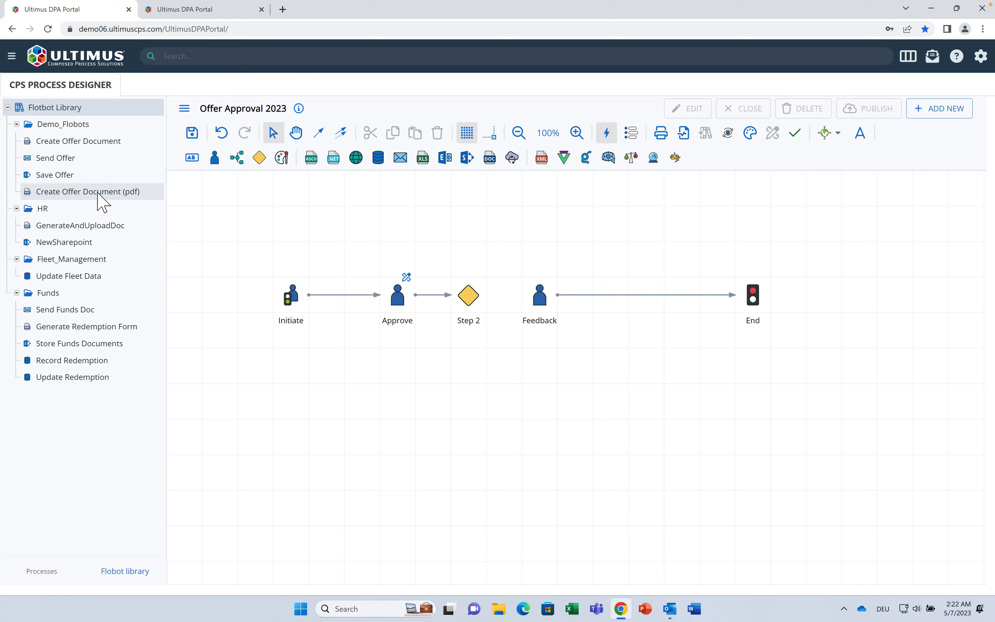
{"action": "left_click_drag", "start_coordinate": [99, 194], "coordinate": [538, 406]}
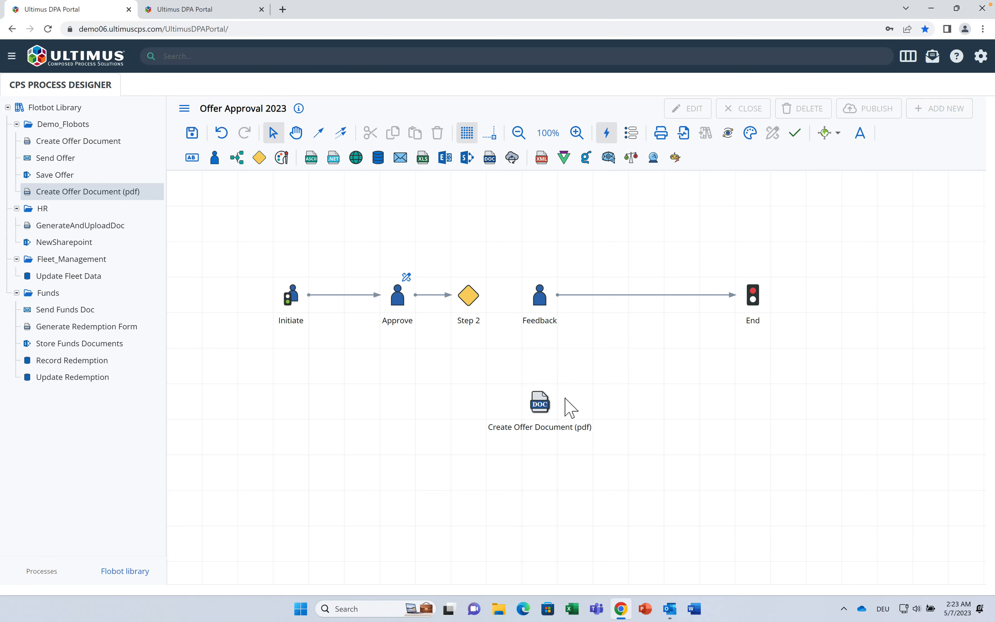
{"action": "left_click_drag", "start_coordinate": [35, 163], "coordinate": [691, 407]}
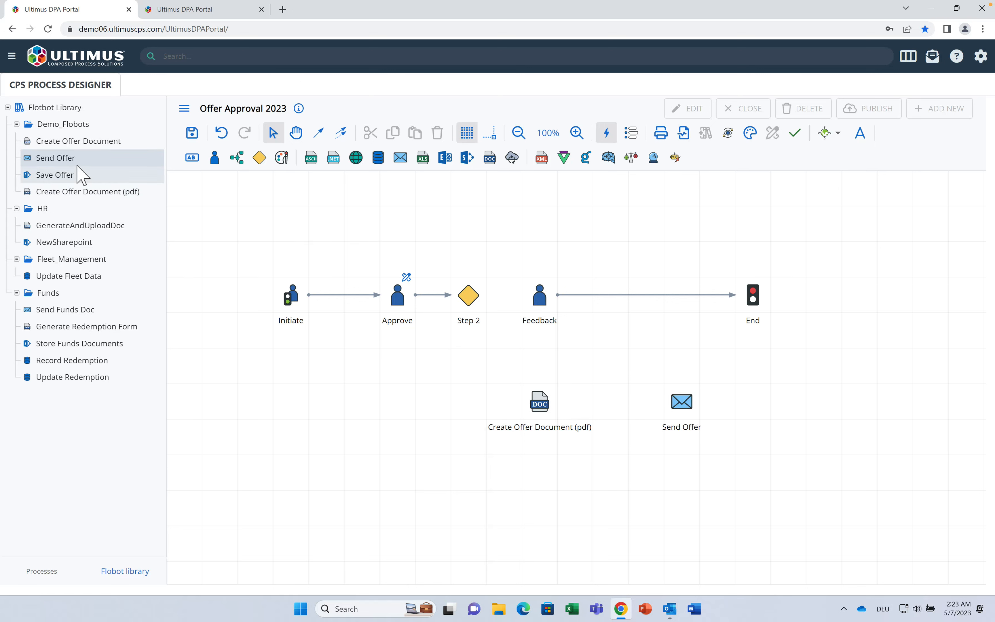
{"action": "left_click_drag", "start_coordinate": [76, 176], "coordinate": [789, 408]}
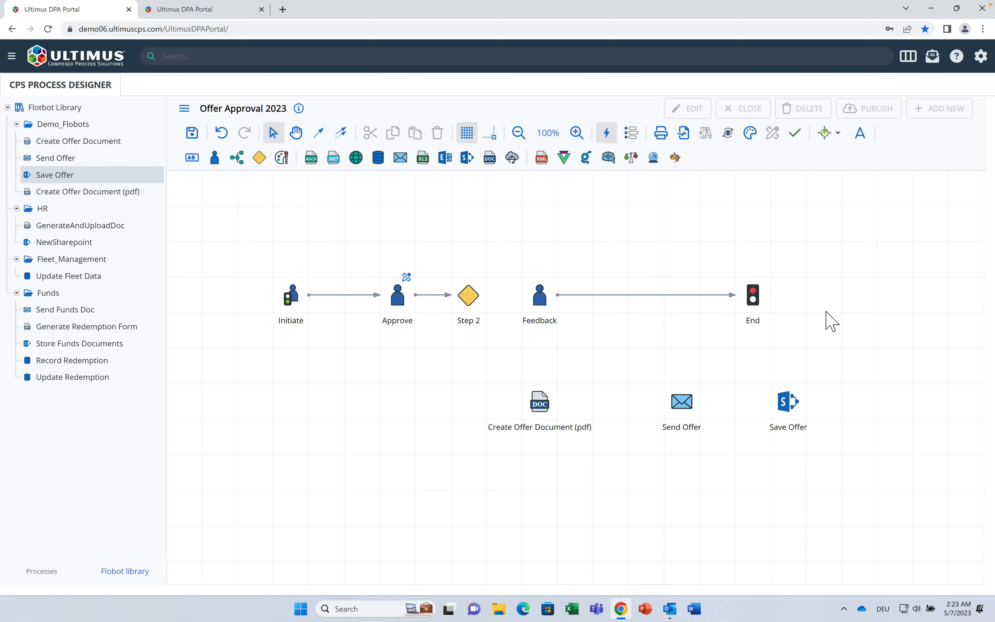
{"action": "left_click_drag", "start_coordinate": [766, 307], "coordinate": [853, 299]}
{"action": "left_click_drag", "start_coordinate": [552, 308], "coordinate": [549, 233]}
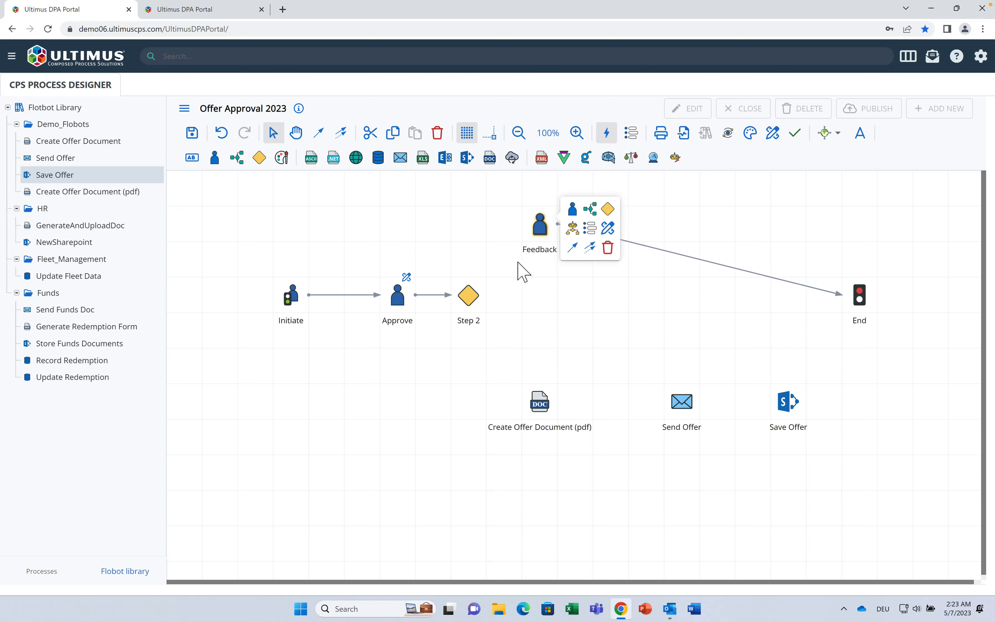
Step: Connect Step 2 with conditional links to Feedback and to Create Offer Document (pdf)
{"action": "left_click", "coordinate": [429, 295]}
{"action": "left_click", "coordinate": [469, 295]}
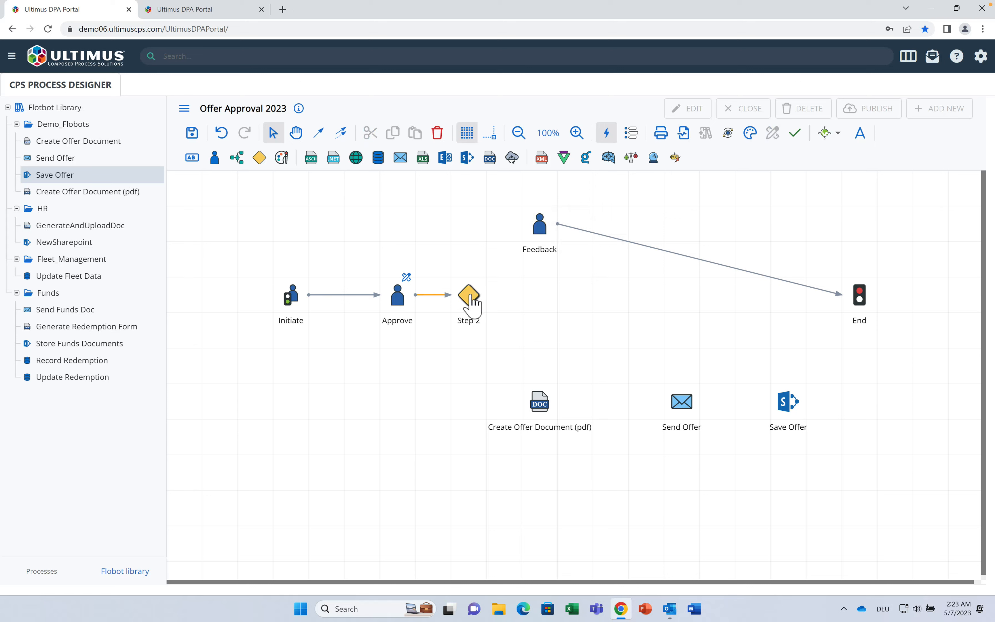
{"action": "left_click_drag", "start_coordinate": [533, 329], "coordinate": [519, 226]}
{"action": "left_click", "coordinate": [485, 307]}
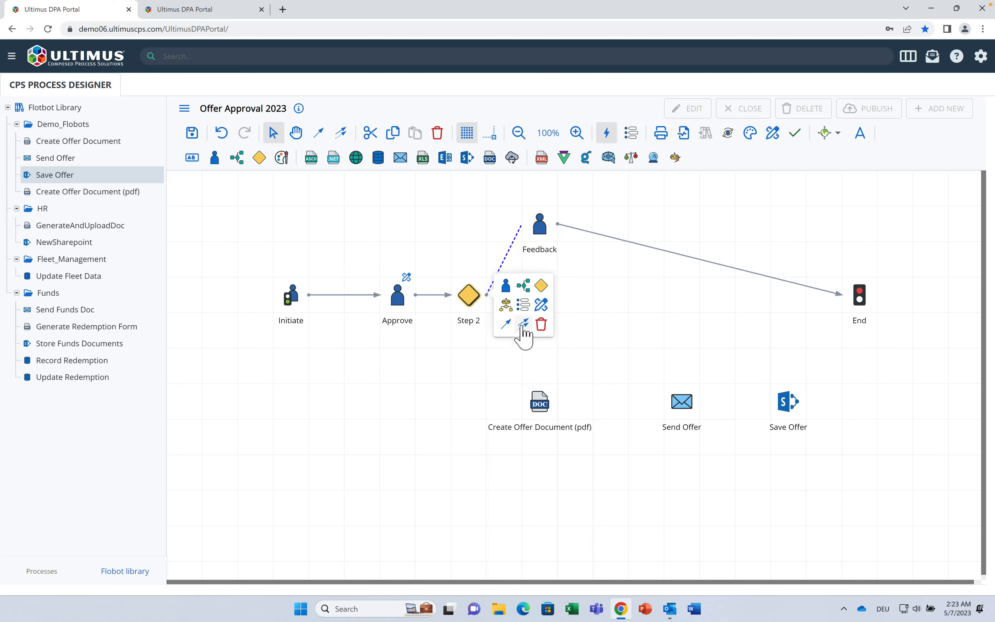
{"action": "left_click_drag", "start_coordinate": [523, 324], "coordinate": [517, 404]}
Step: Chain Create Offer Document (pdf) to Send Offer and Save Offer, and bend the Feedback-to-End link
{"action": "left_click", "coordinate": [543, 411]}
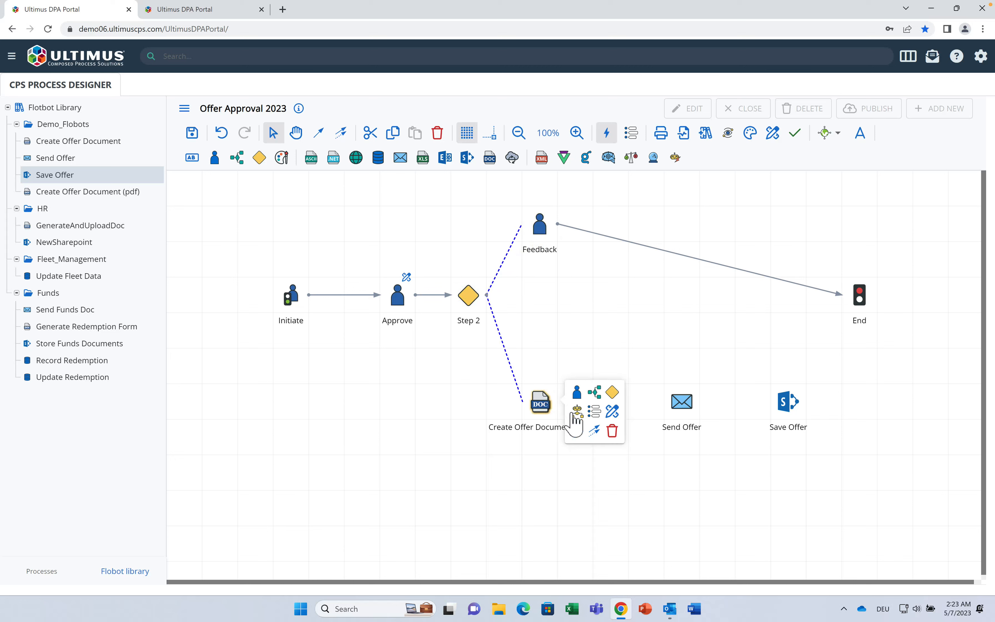
{"action": "left_click_drag", "start_coordinate": [582, 430], "coordinate": [676, 403]}
{"action": "left_click_drag", "start_coordinate": [746, 428], "coordinate": [809, 227]}
{"action": "left_click", "coordinate": [804, 288]}
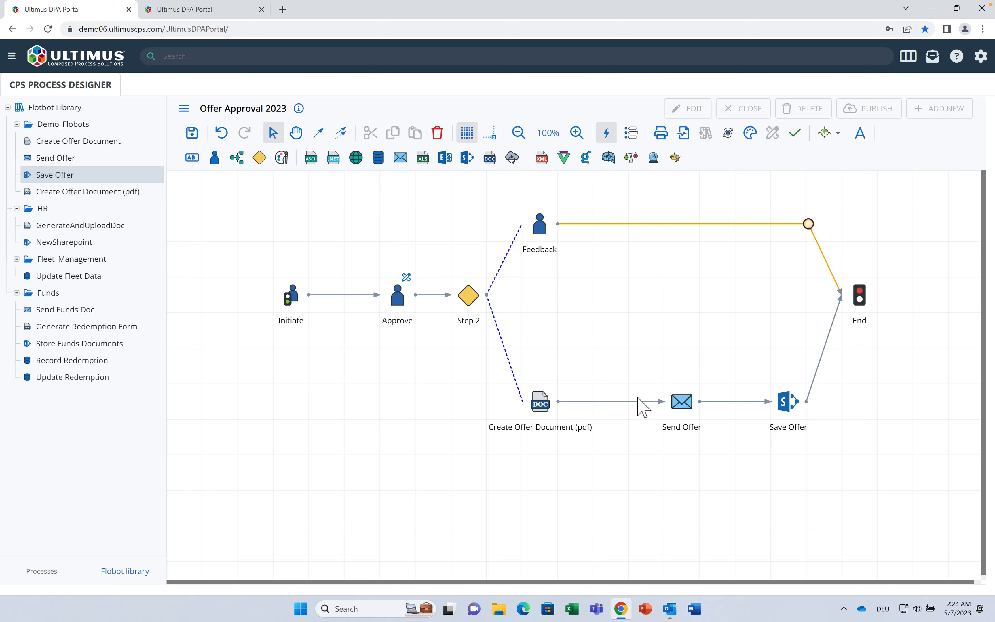
Step: Add a new user step after Create Offer Document (pdf) and link it to Send Offer
{"action": "left_click", "coordinate": [542, 403]}
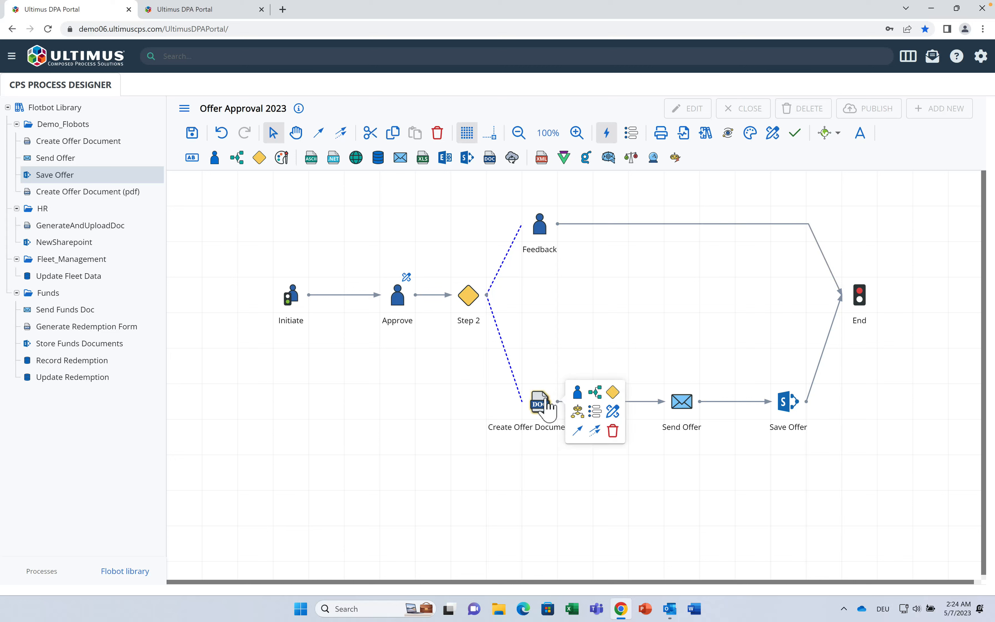
{"action": "left_click_drag", "start_coordinate": [577, 395], "coordinate": [608, 369]}
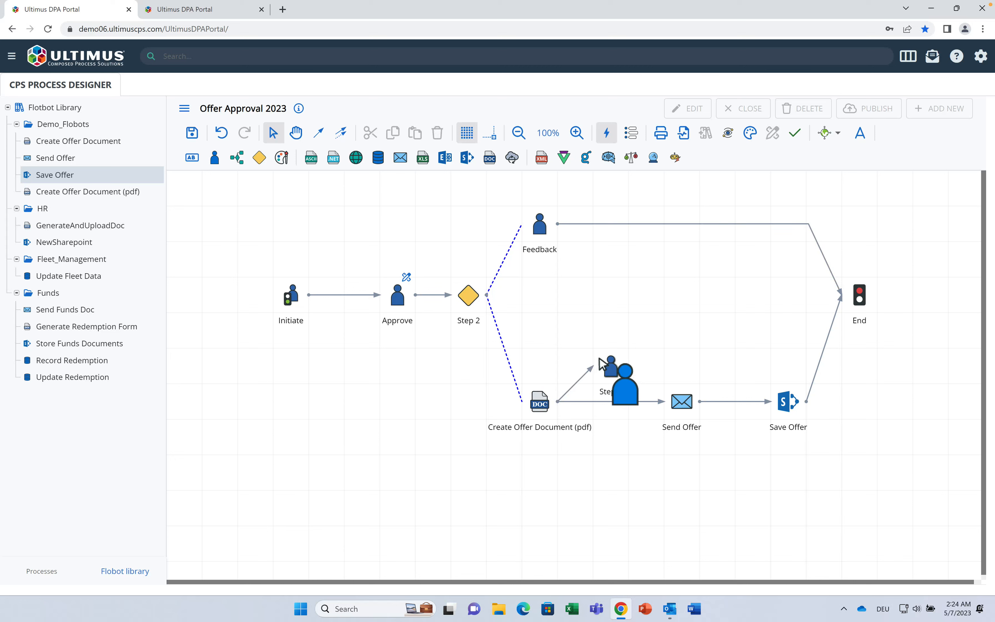
{"action": "mouse_move", "coordinate": [665, 395]}
{"action": "left_mouse_down"}
{"action": "mouse_move", "coordinate": [659, 407]}
{"action": "mouse_move", "coordinate": [635, 395]}
{"action": "mouse_move", "coordinate": [664, 407]}
{"action": "left_mouse_up"}
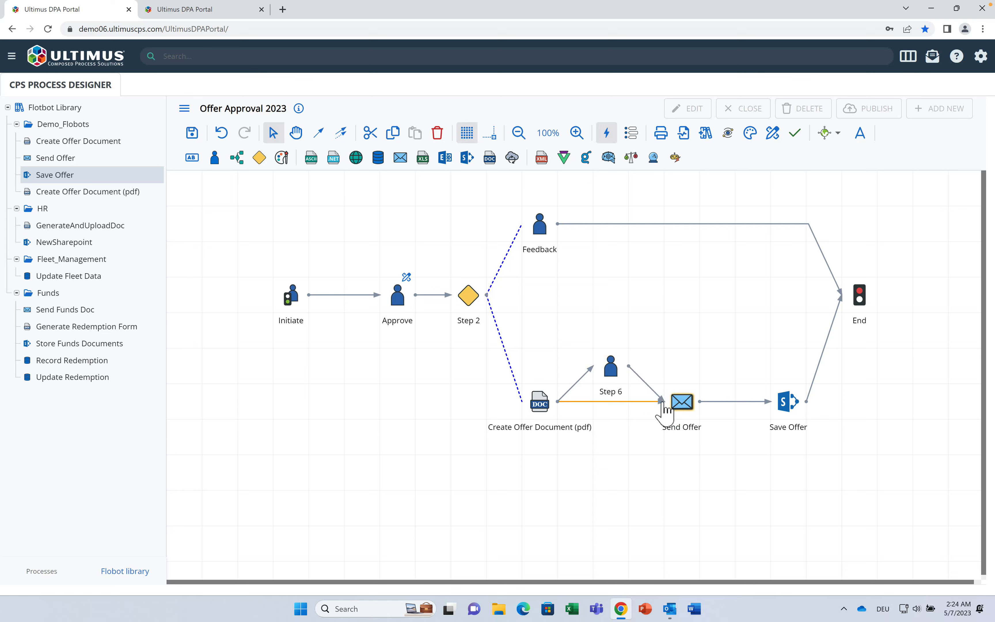
Step: Rename the new Step 6 to 'Verify' in its properties
{"action": "left_click", "coordinate": [609, 365]}
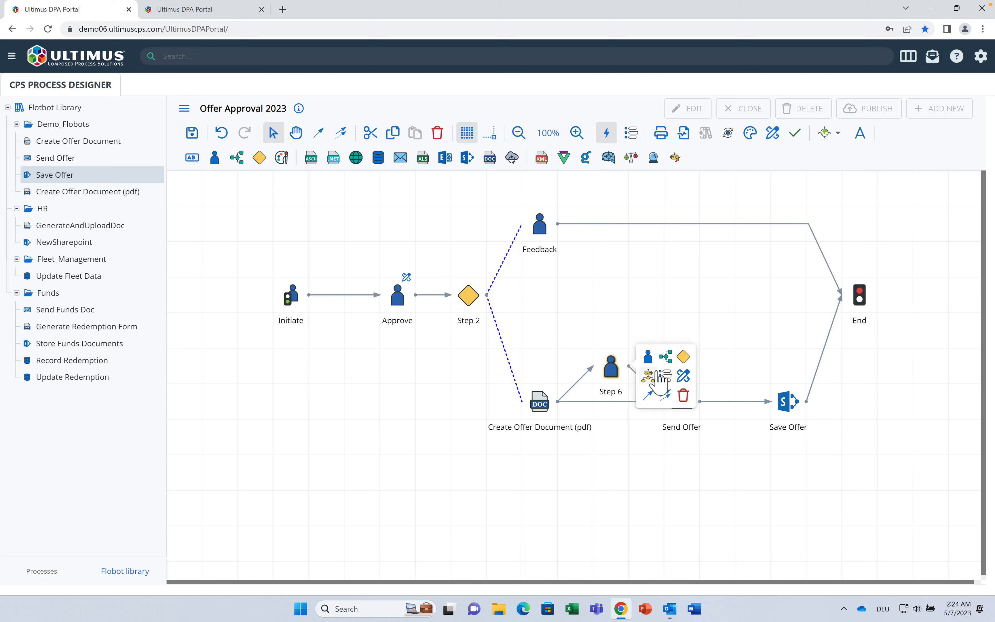
{"action": "left_click", "coordinate": [666, 377]}
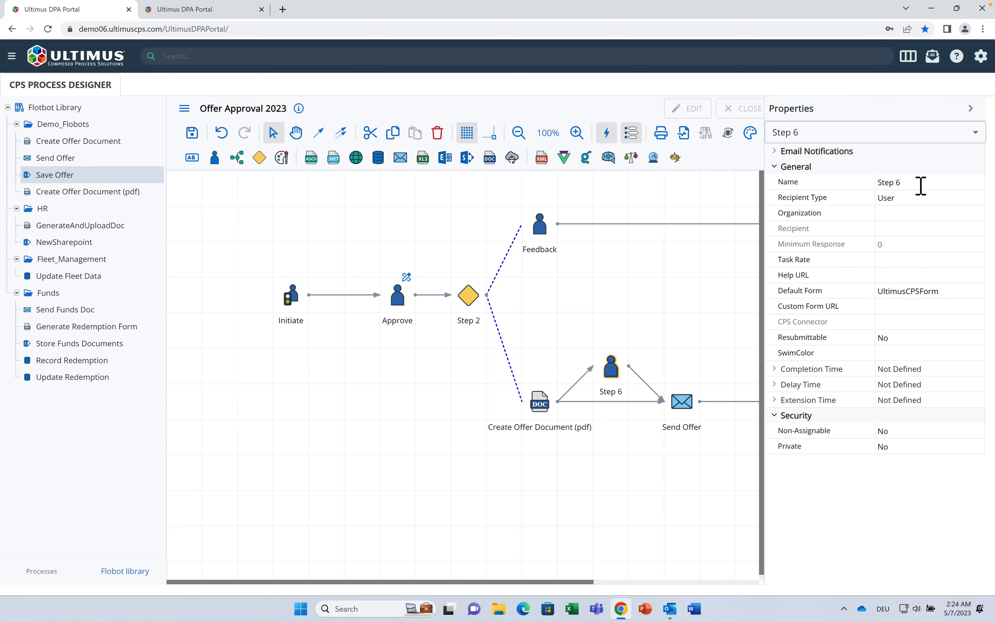
{"action": "left_click", "coordinate": [922, 186]}
{"action": "left_click_drag", "start_coordinate": [922, 186], "coordinate": [760, 190]}
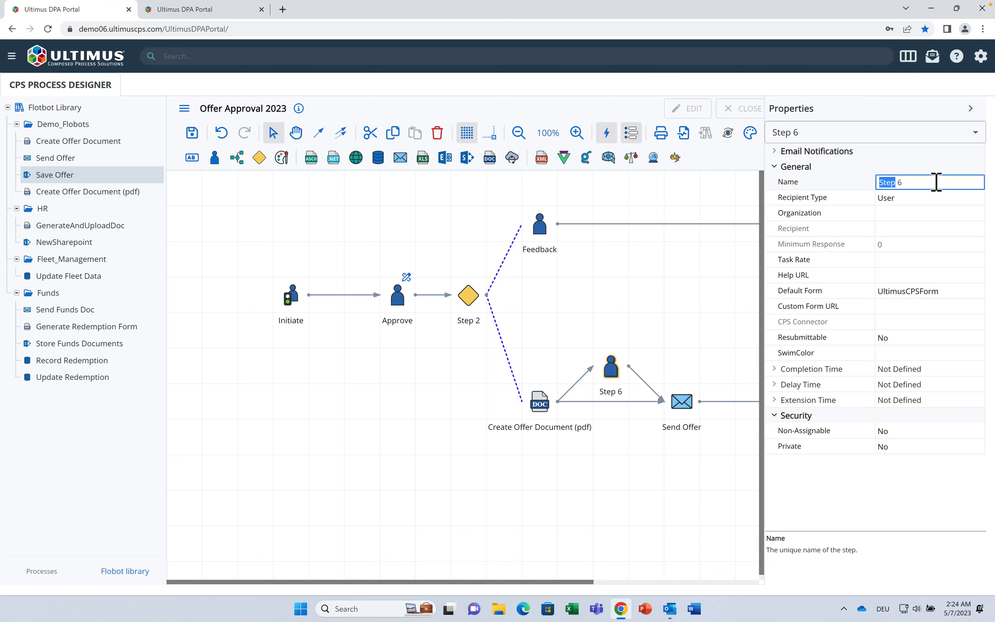
{"action": "left_click_drag", "start_coordinate": [922, 186], "coordinate": [880, 185]}
{"action": "left_click", "coordinate": [907, 199]}
Step: Set Verify's recipient type to Recipient Of Step with the Initiate step as recipient
{"action": "left_click", "coordinate": [978, 199]}
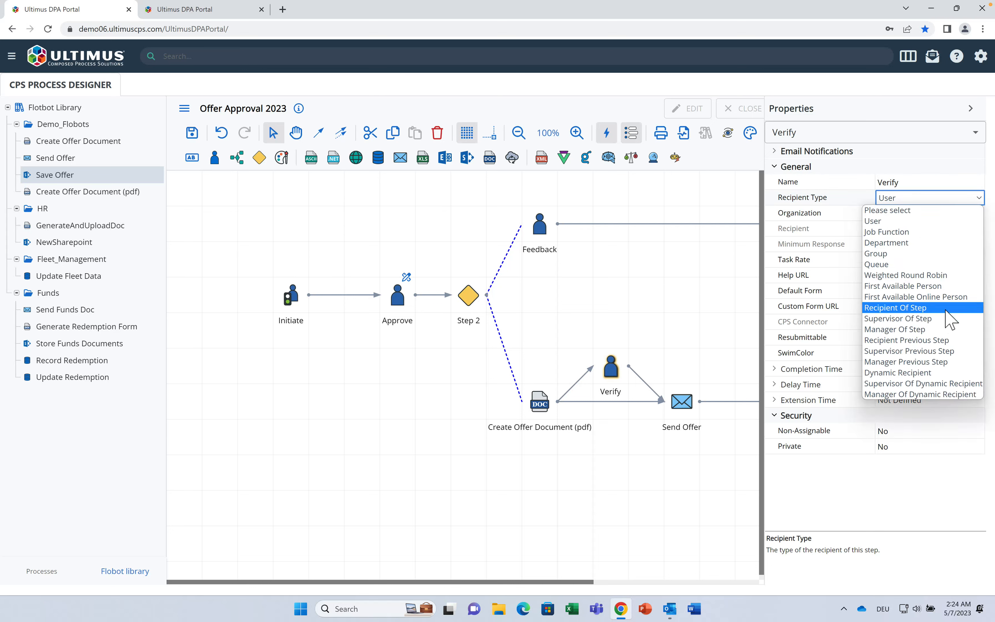
{"action": "left_click", "coordinate": [944, 310]}
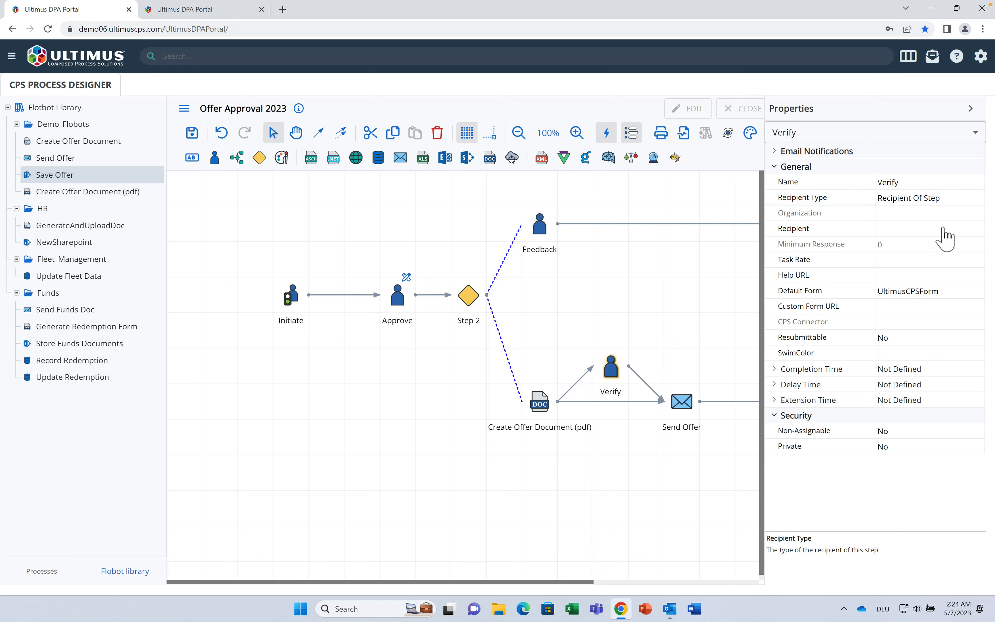
{"action": "left_click", "coordinate": [944, 230]}
{"action": "left_click", "coordinate": [969, 229]}
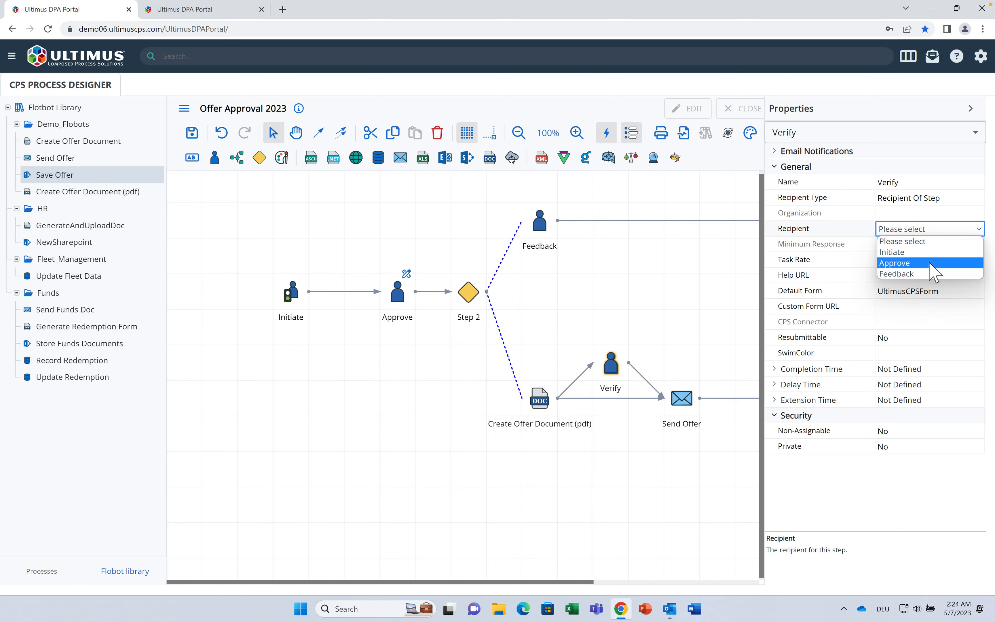
{"action": "left_click", "coordinate": [924, 253]}
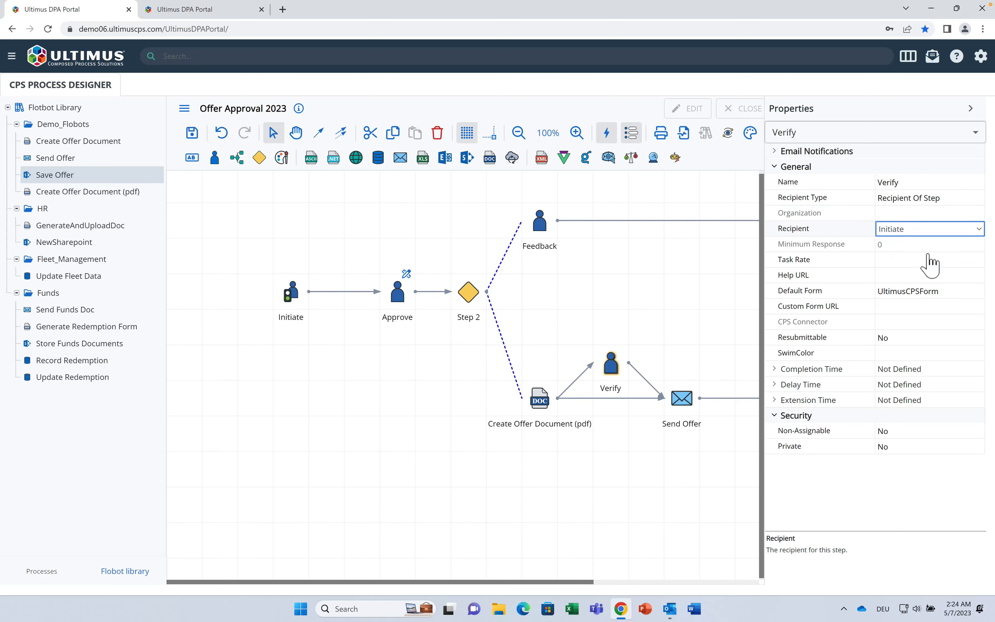
{"action": "left_click", "coordinate": [970, 108]}
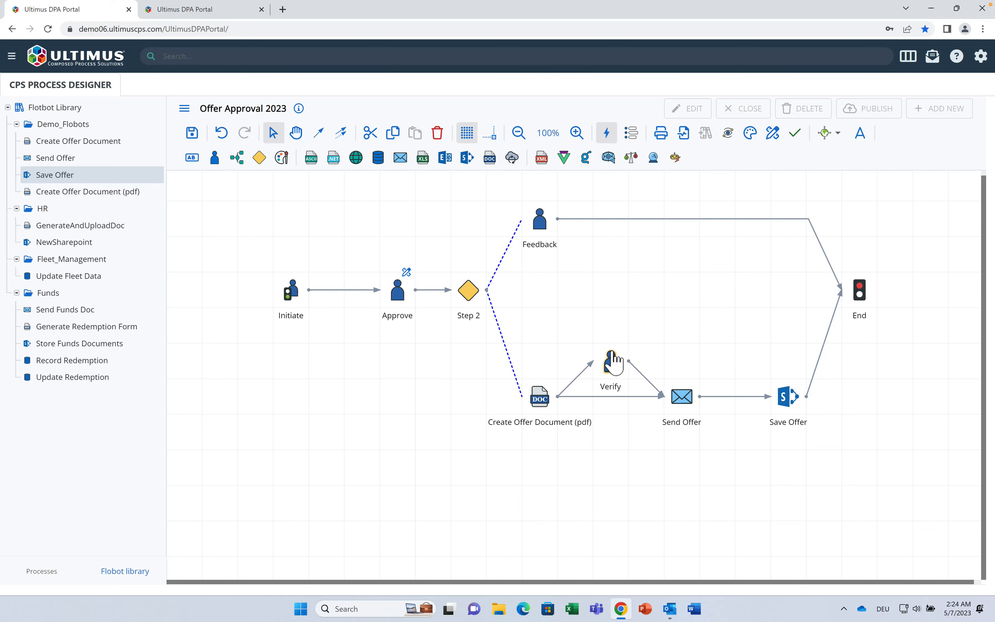
Step: Add an Activate rule on Verify testing whether Amount is greater than 1000
{"action": "left_click", "coordinate": [613, 364]}
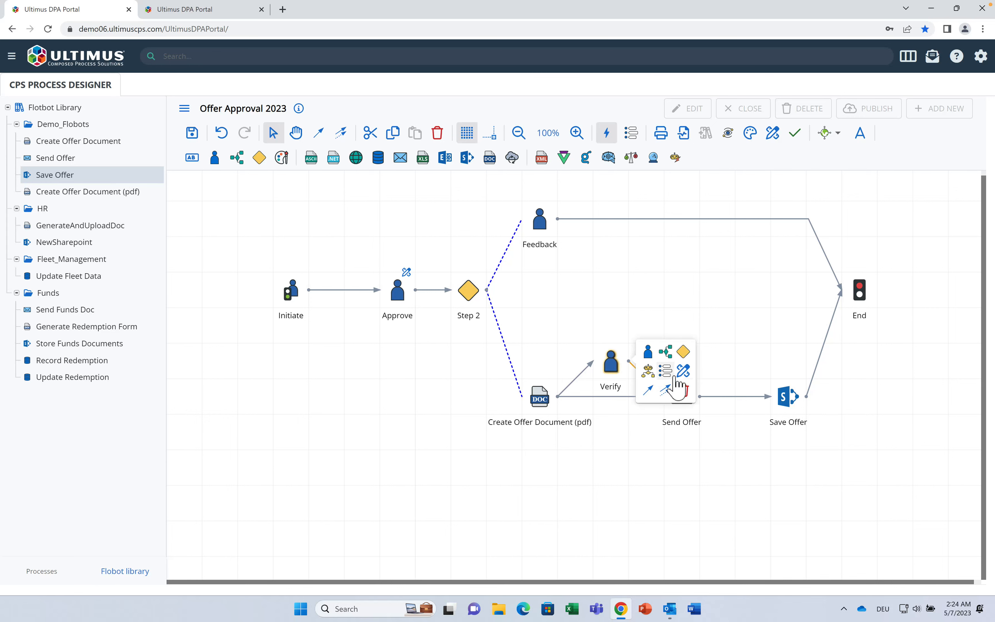
{"action": "left_click", "coordinate": [682, 371]}
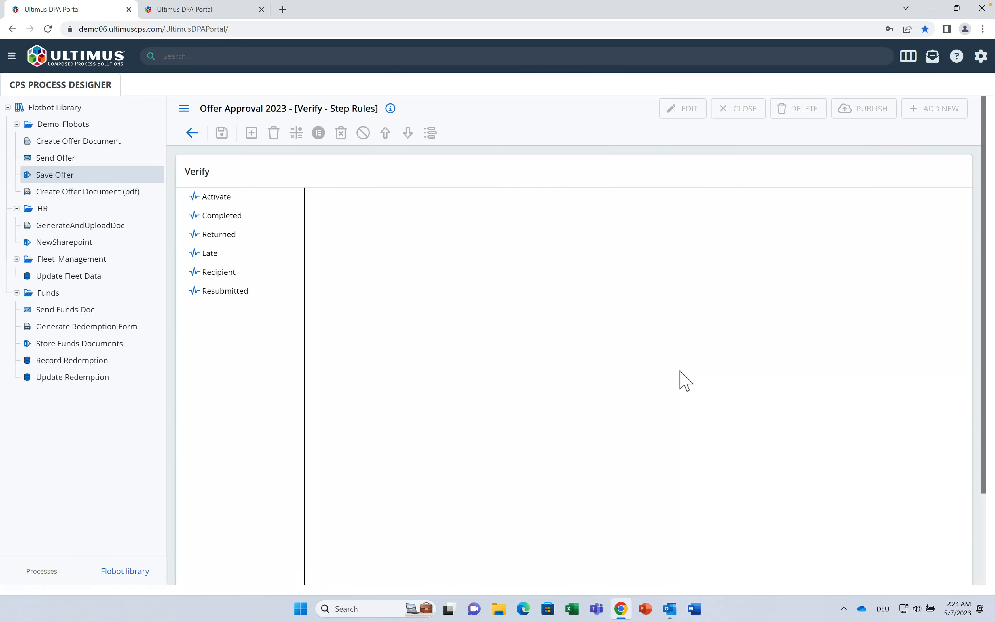
{"action": "left_click", "coordinate": [220, 196]}
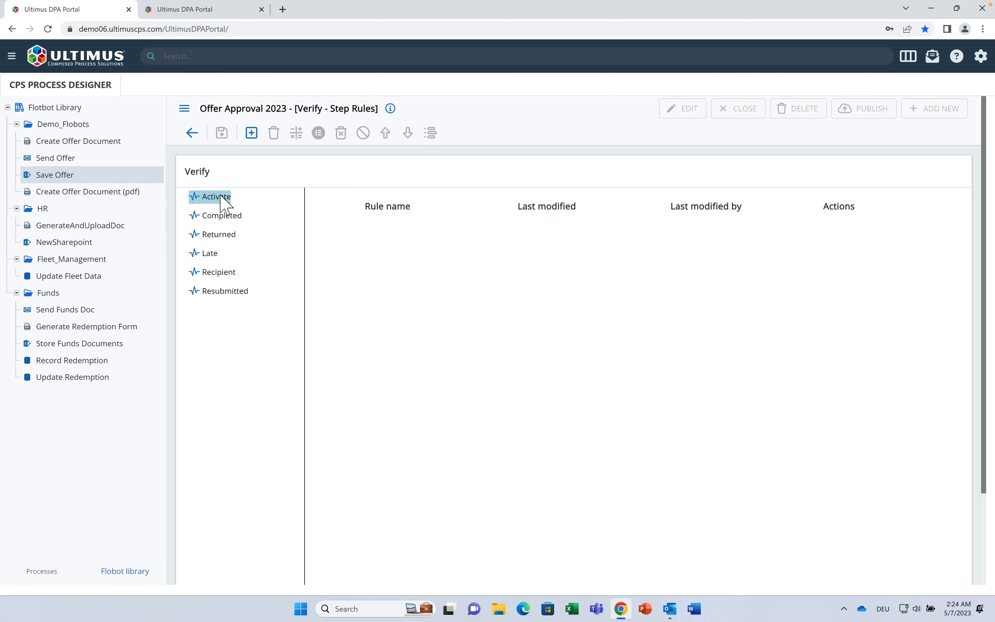
{"action": "left_click", "coordinate": [251, 134]}
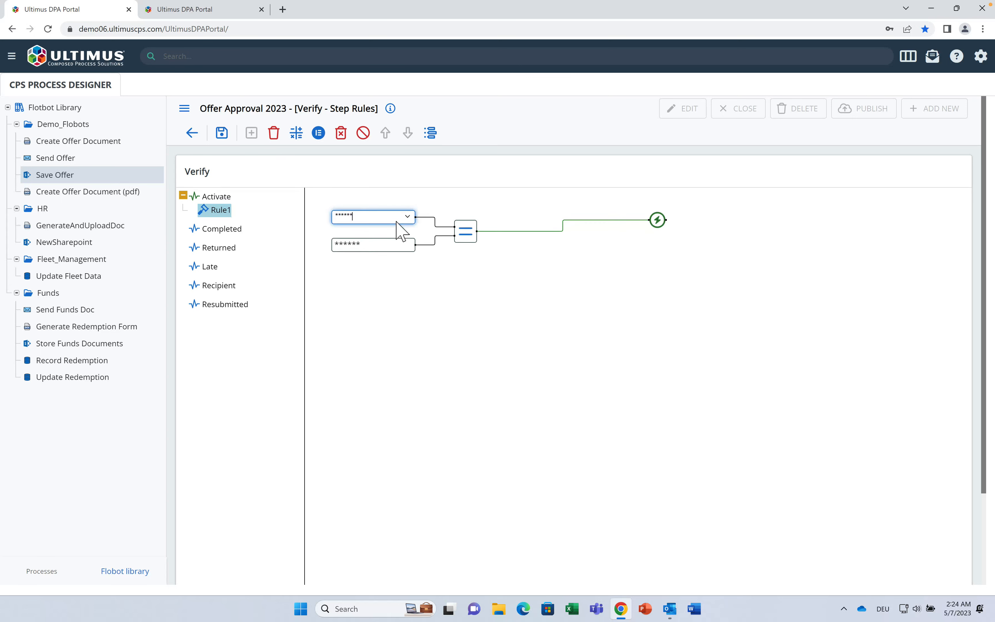
{"action": "left_click", "coordinate": [405, 222]}
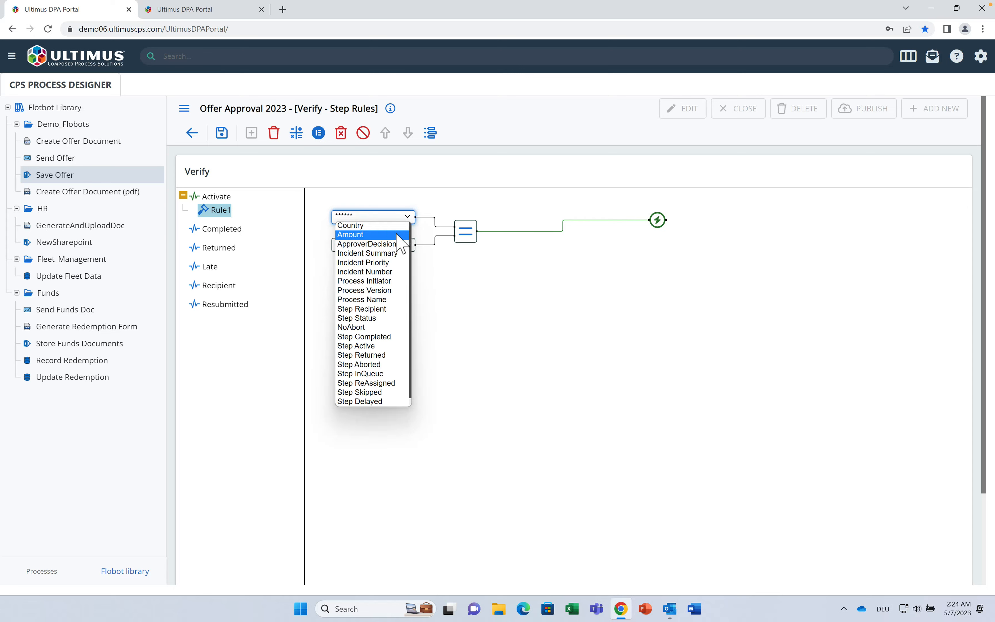
{"action": "left_click", "coordinate": [400, 232]}
{"action": "left_click_drag", "start_coordinate": [402, 248], "coordinate": [323, 254]}
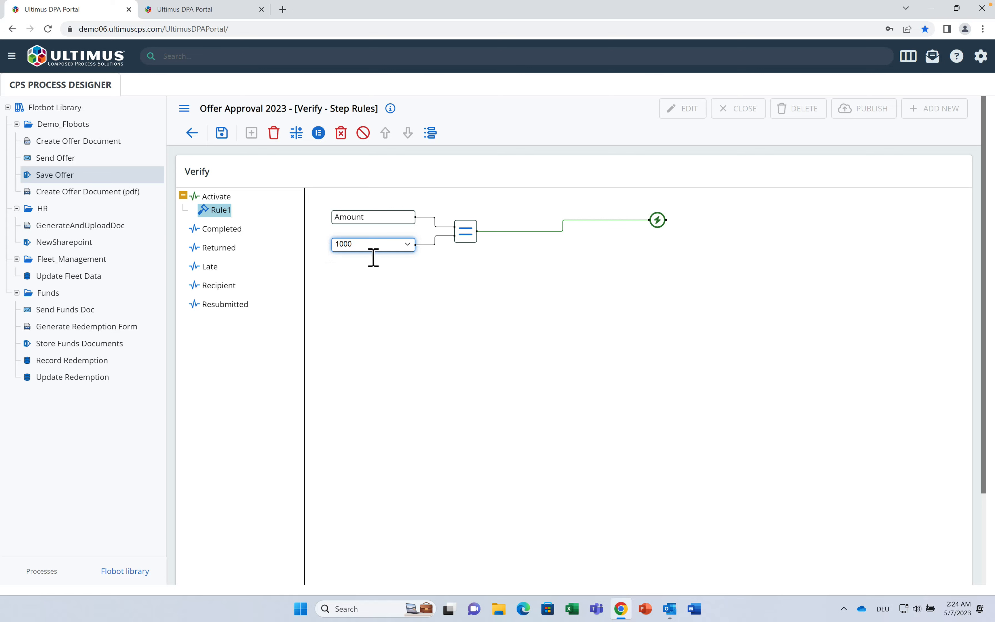
{"action": "left_click", "coordinate": [470, 238]}
{"action": "left_click", "coordinate": [471, 237]}
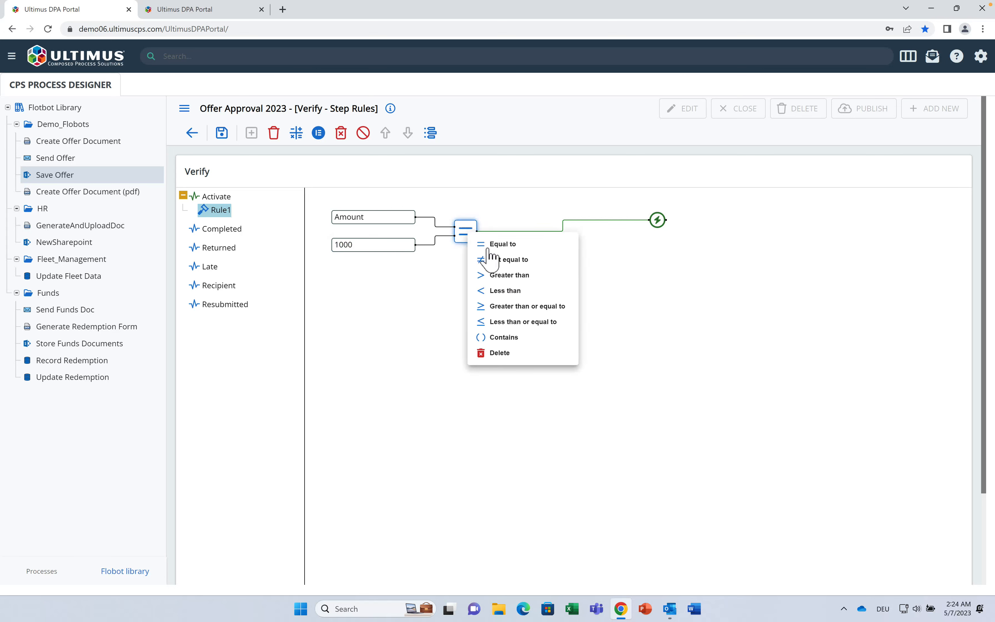
{"action": "left_click", "coordinate": [565, 275]}
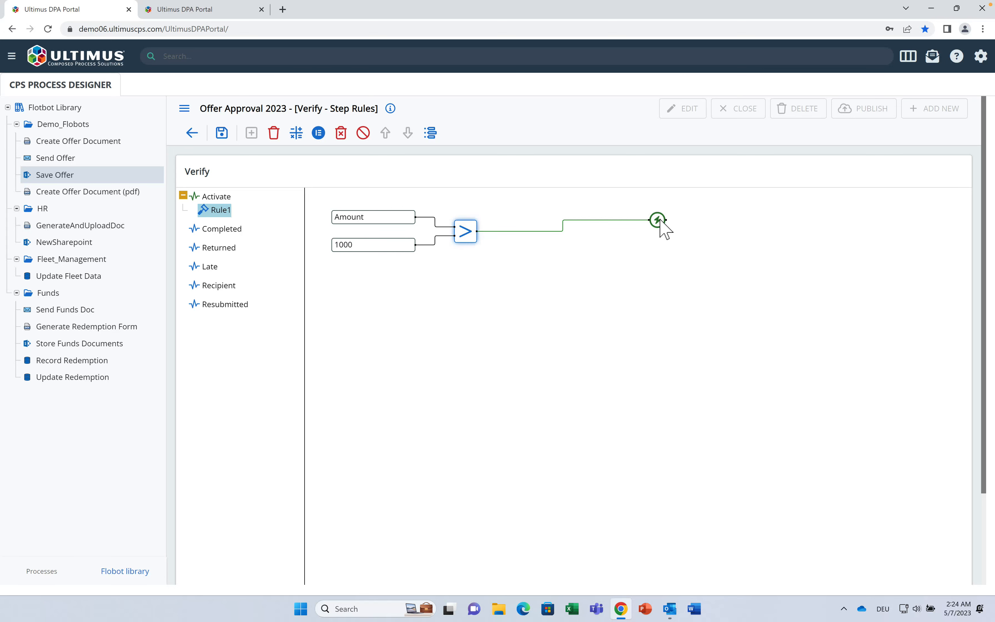
Step: Make the rule activate the Verify step, save it and return to the diagram
{"action": "left_click", "coordinate": [659, 219]}
{"action": "left_click", "coordinate": [684, 229]}
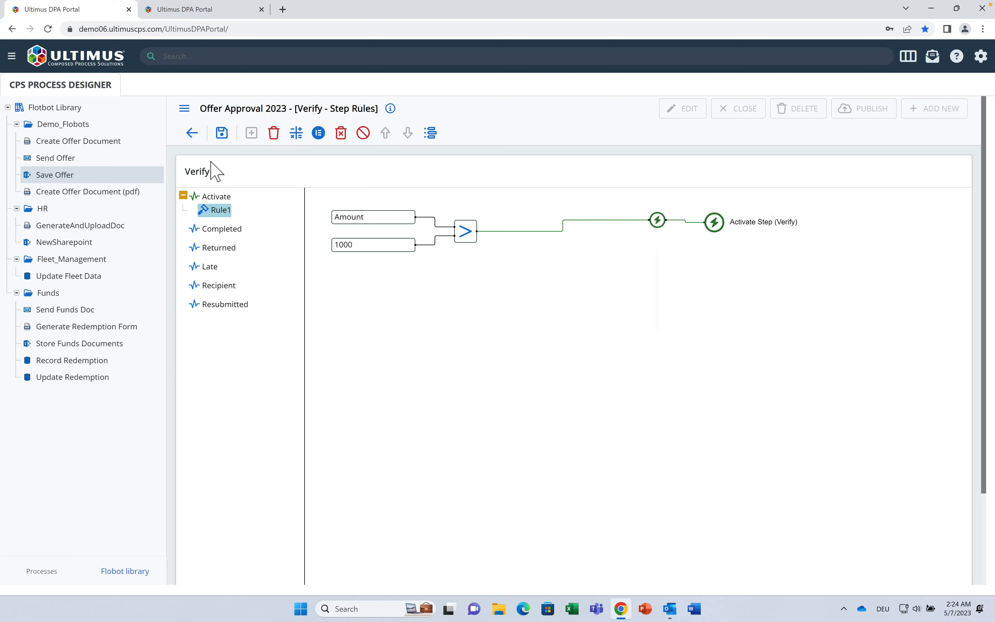
{"action": "left_click", "coordinate": [230, 136]}
{"action": "left_click", "coordinate": [198, 138]}
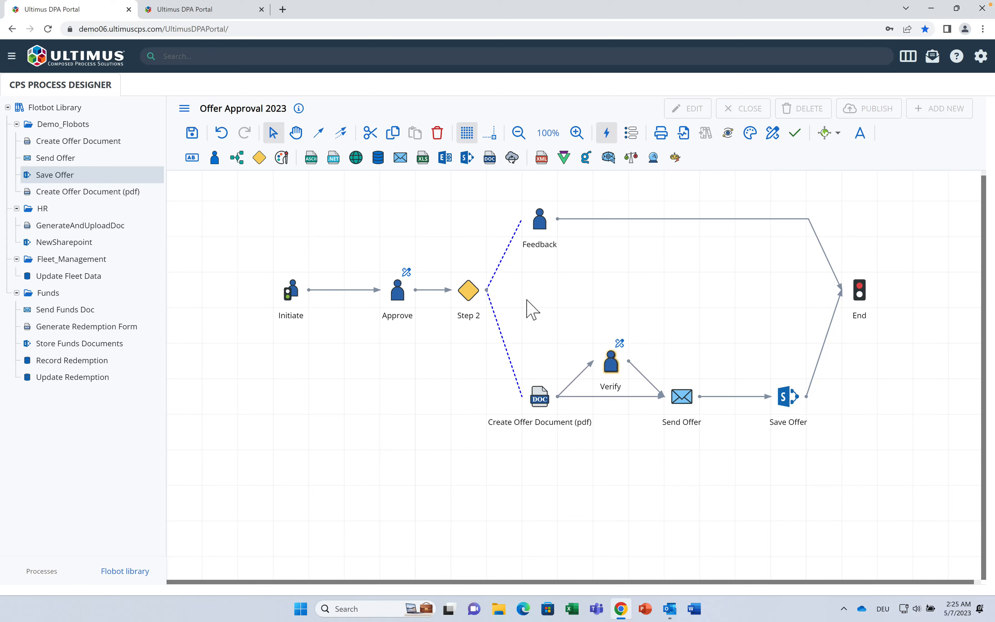
Step: Replace the name 'Step 2' with 'Decision' in Properties and collapse the panel
{"action": "left_click", "coordinate": [470, 296]}
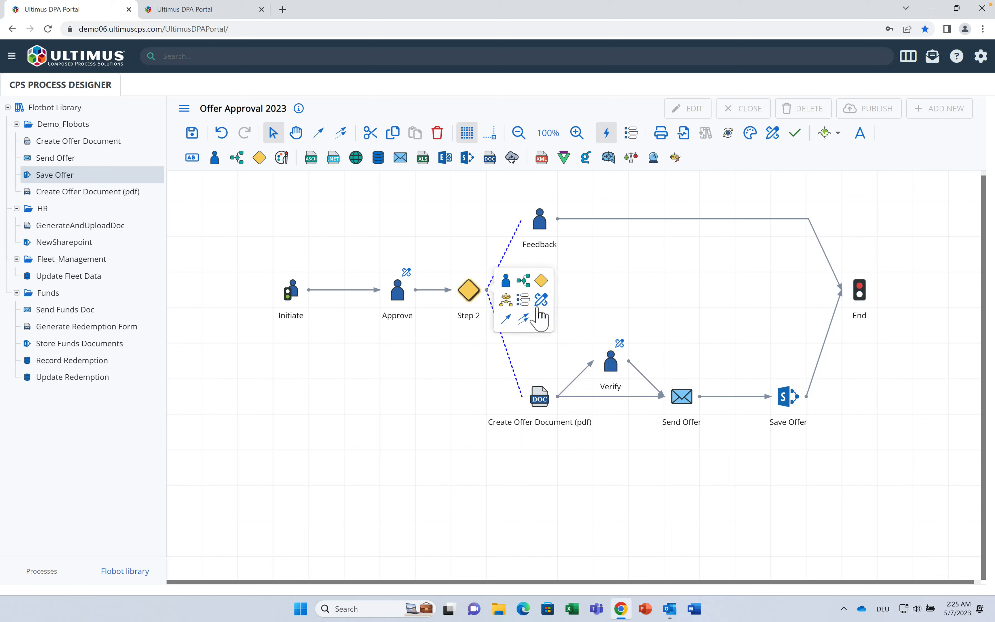
{"action": "left_click", "coordinate": [537, 315]}
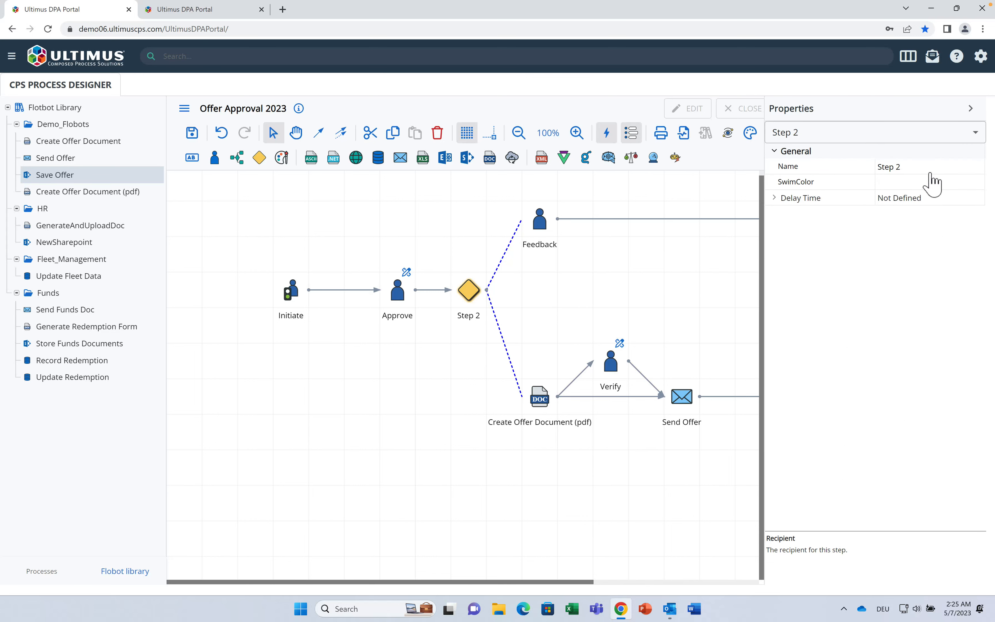
{"action": "left_click", "coordinate": [921, 172]}
{"action": "left_click_drag", "start_coordinate": [920, 174], "coordinate": [876, 173]}
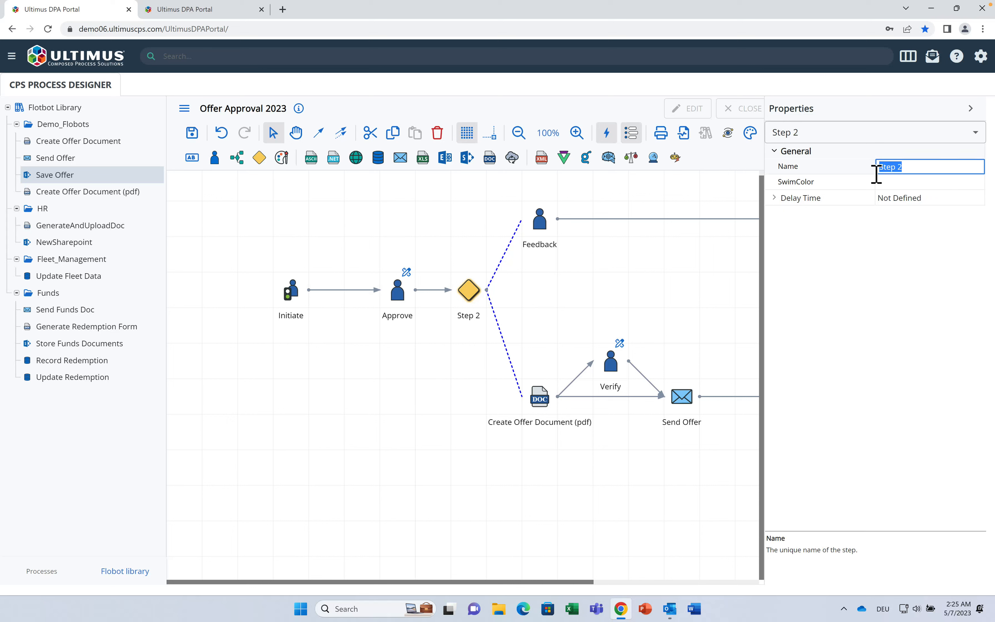
{"action": "type", "text": "Decision"}
{"action": "left_click", "coordinate": [970, 109]}
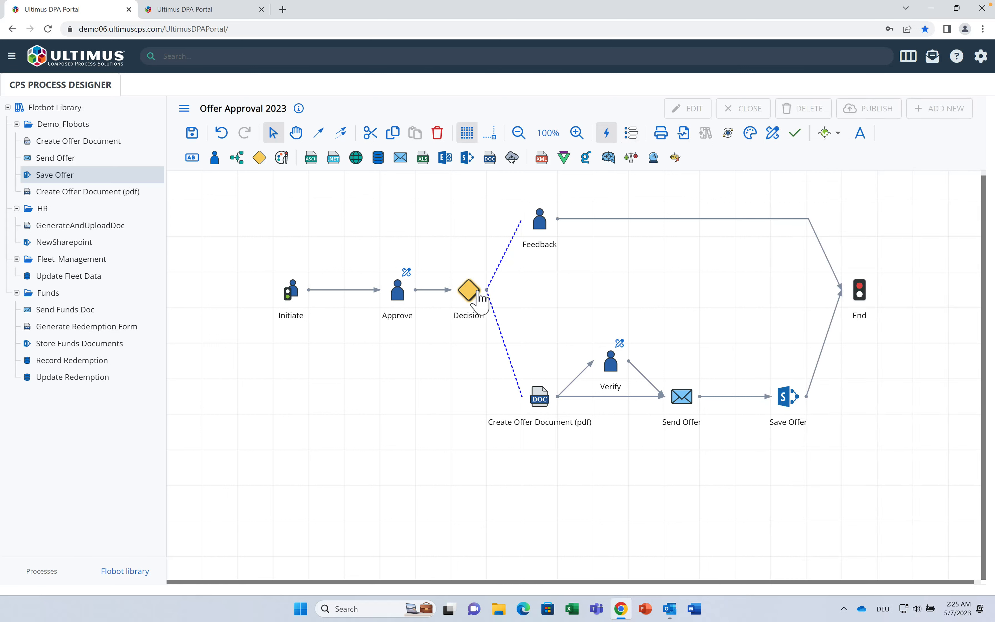
{"action": "left_click", "coordinate": [479, 298]}
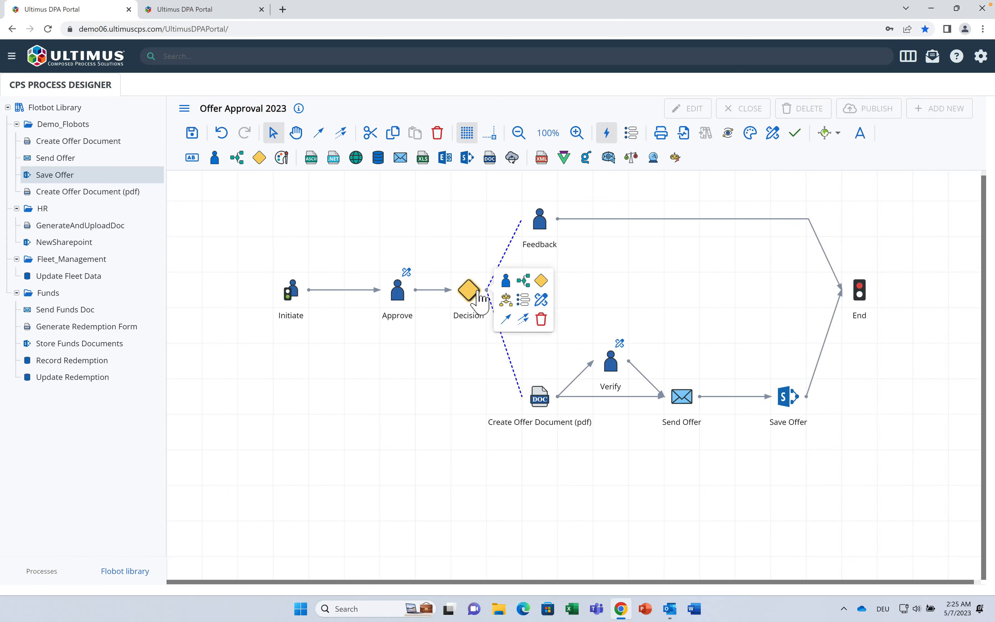
Step: Add a Completed rule on Decision testing whether ApproverDecision equals Yes
{"action": "left_click", "coordinate": [540, 300]}
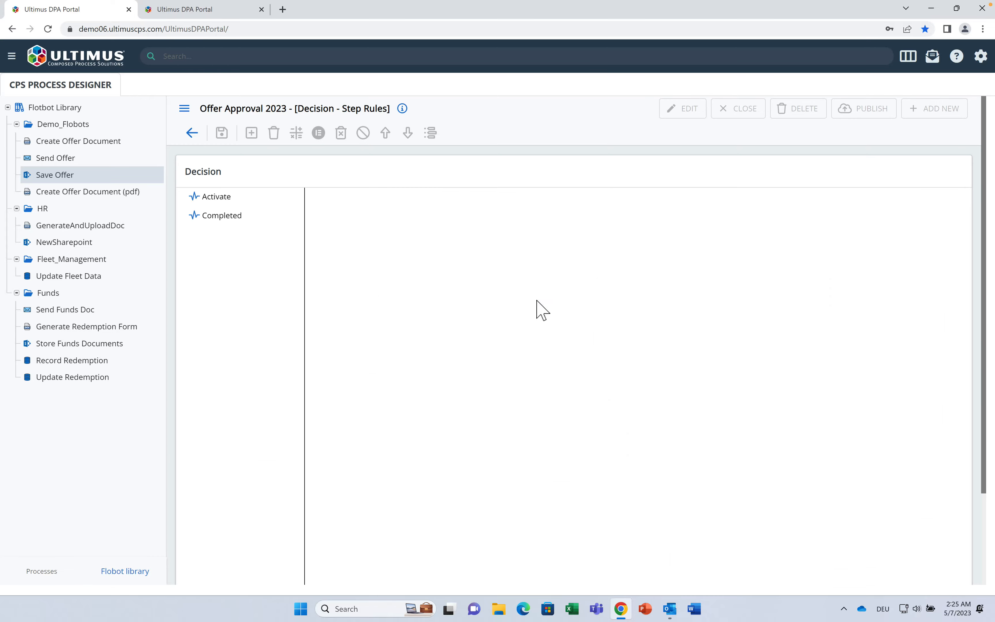
{"action": "left_click", "coordinate": [239, 215]}
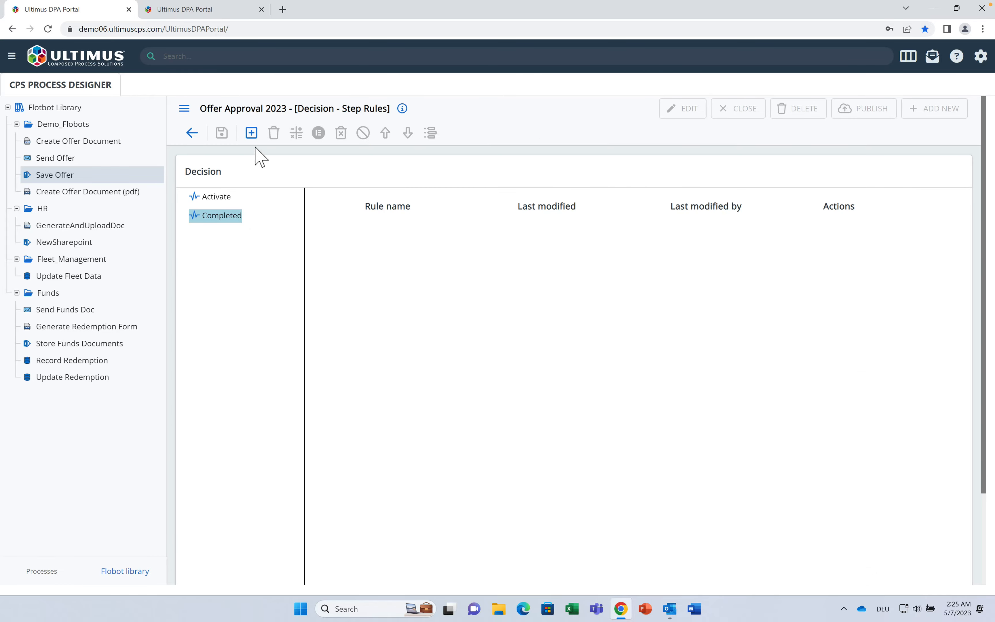
{"action": "left_click", "coordinate": [252, 133]}
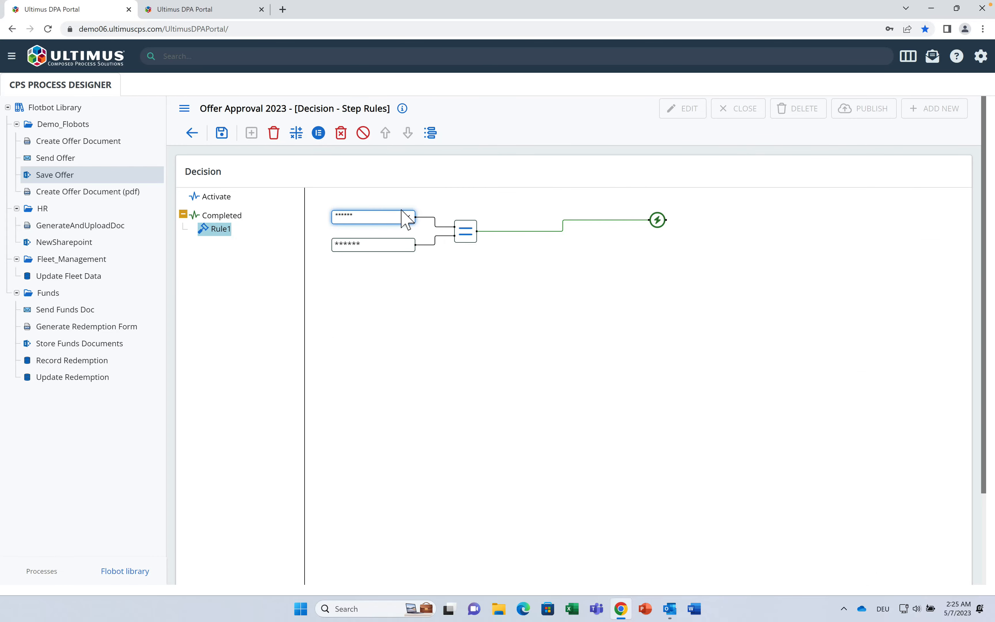
{"action": "left_click", "coordinate": [407, 217]}
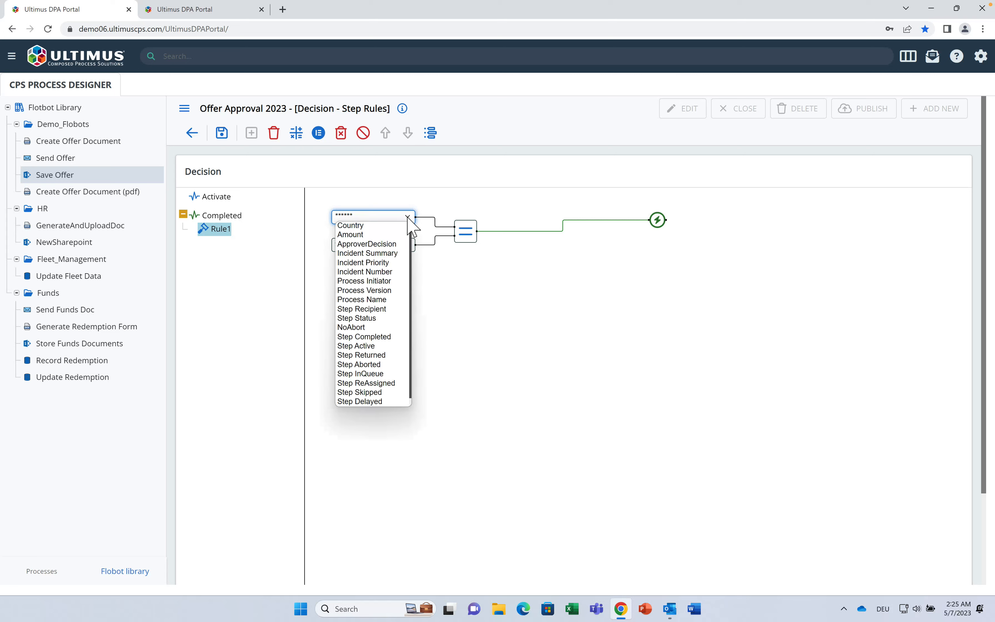
{"action": "left_click", "coordinate": [397, 246]}
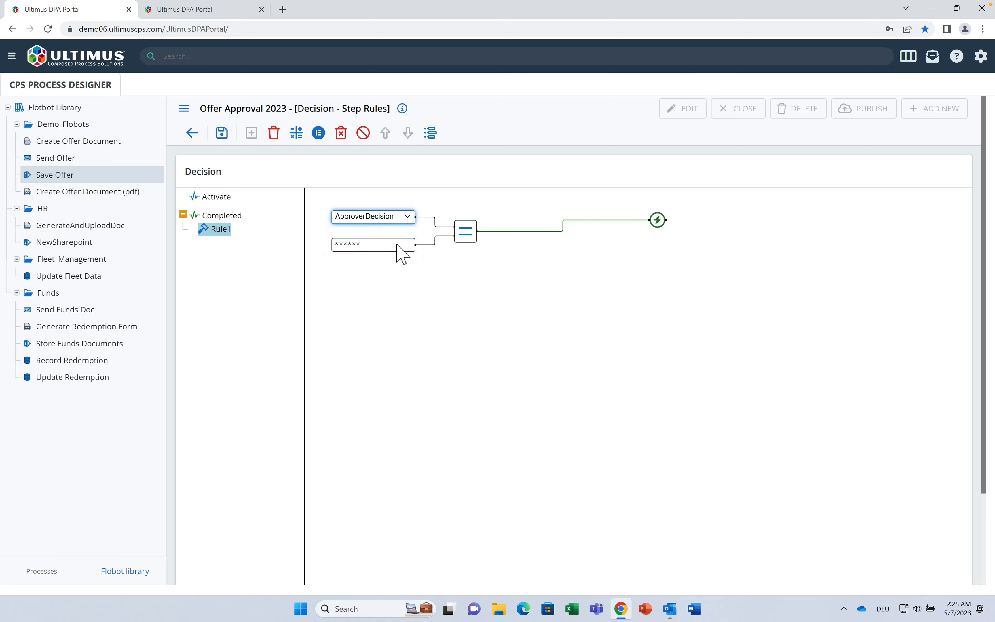
{"action": "left_click", "coordinate": [371, 249]}
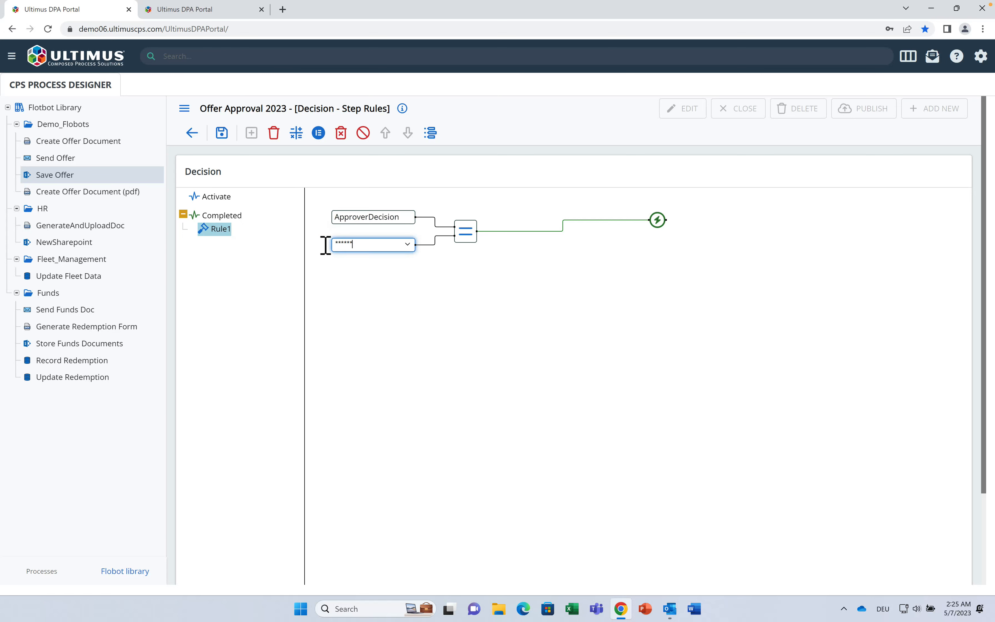
{"action": "double_click", "coordinate": [376, 252]}
{"action": "left_click", "coordinate": [659, 224]}
Step: Make the true result activate the Create Offer Document (pdf) step
{"action": "left_click", "coordinate": [658, 224]}
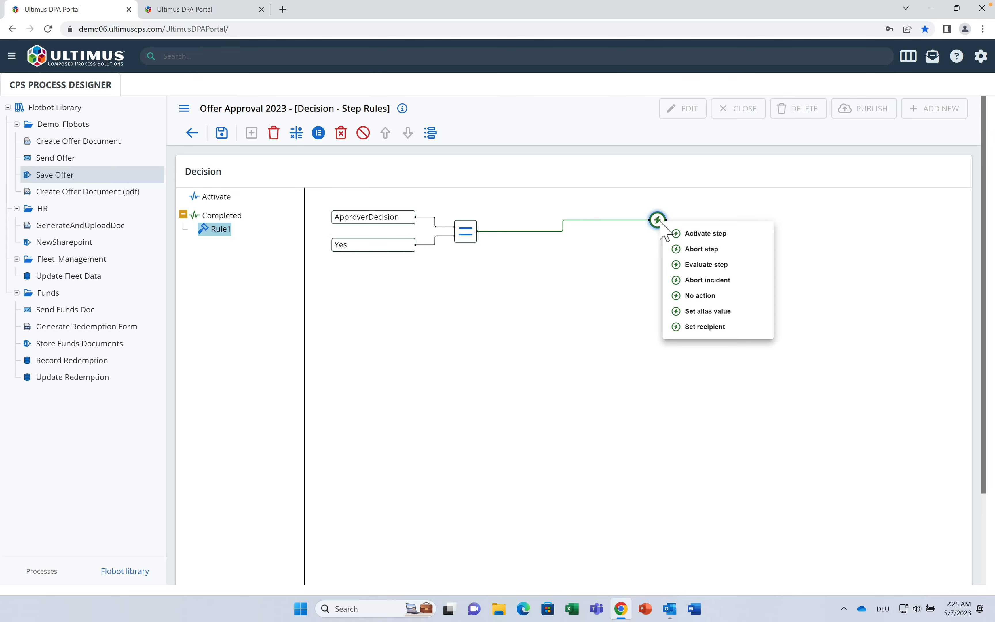
{"action": "left_click", "coordinate": [699, 231]}
{"action": "left_click", "coordinate": [632, 345]}
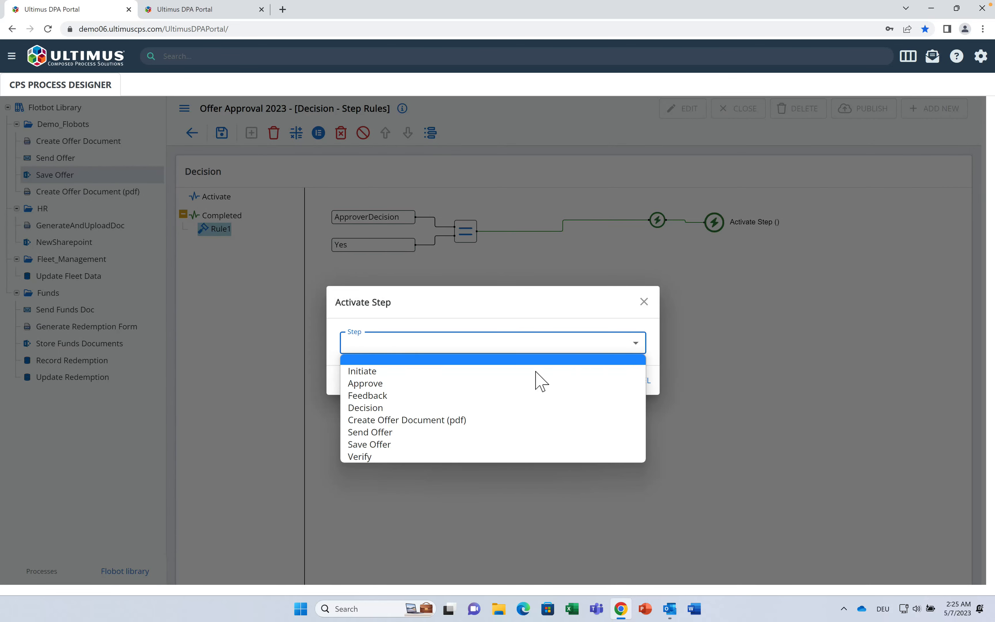
{"action": "left_click", "coordinate": [514, 420]}
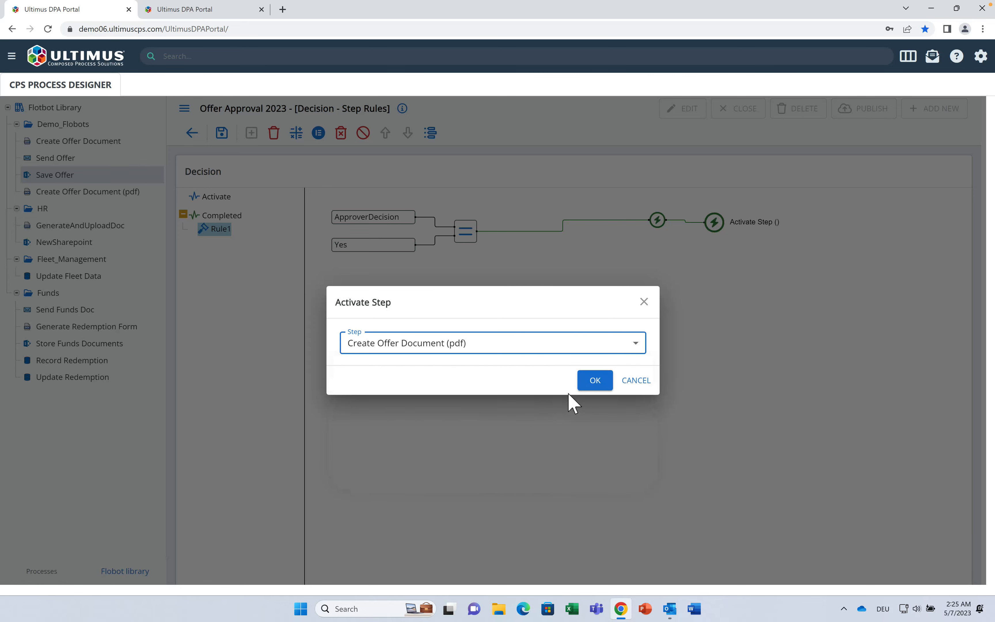
{"action": "left_click", "coordinate": [592, 381]}
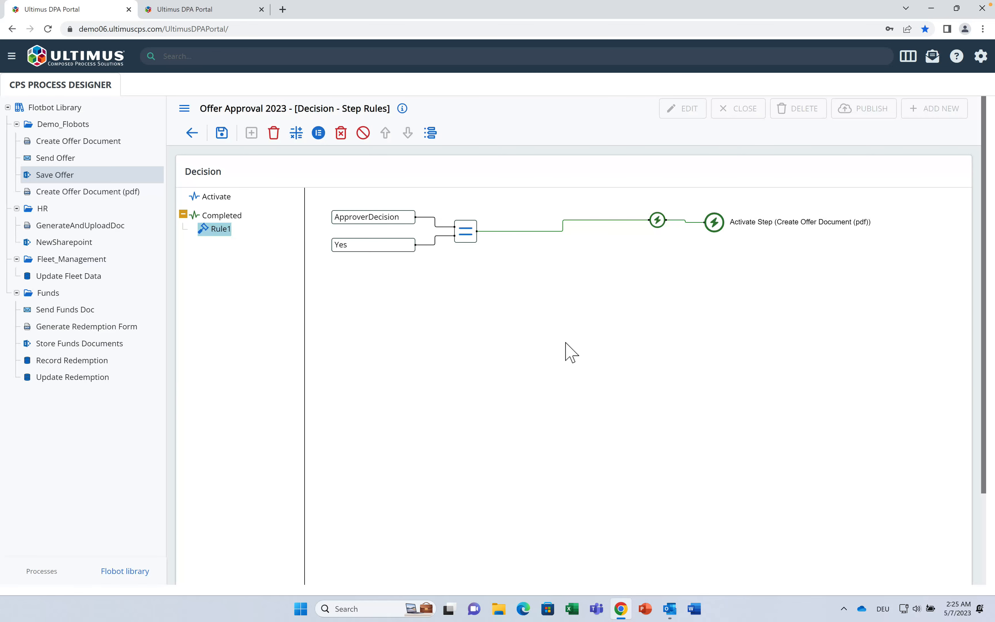
Step: Add an otherwise branch activating Feedback, save the rule and return to the diagram
{"action": "left_click", "coordinate": [318, 132]}
{"action": "left_click", "coordinate": [659, 278]}
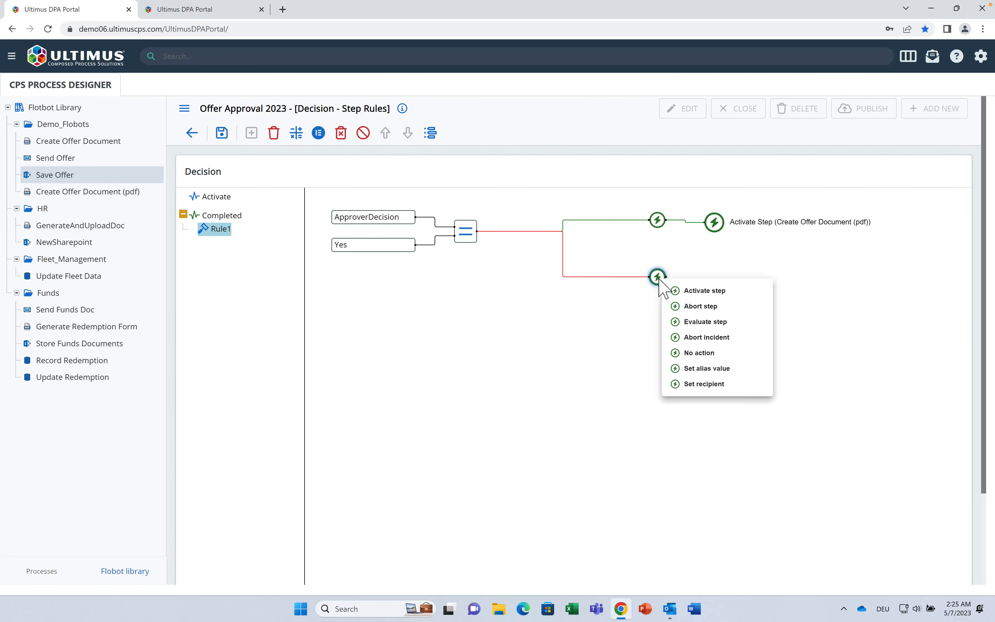
{"action": "left_click", "coordinate": [701, 292]}
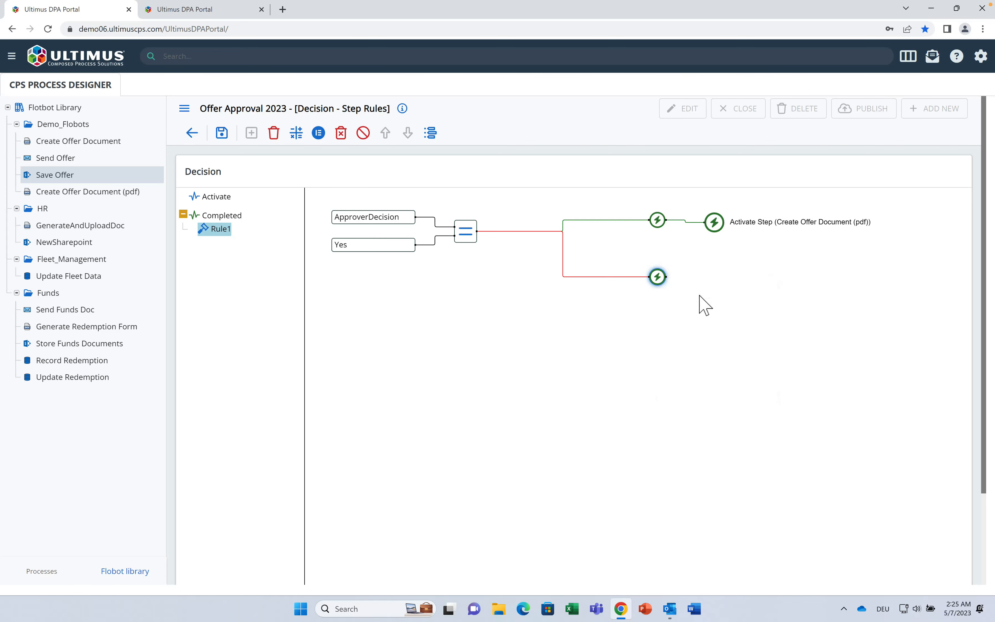
{"action": "left_click", "coordinate": [645, 348]}
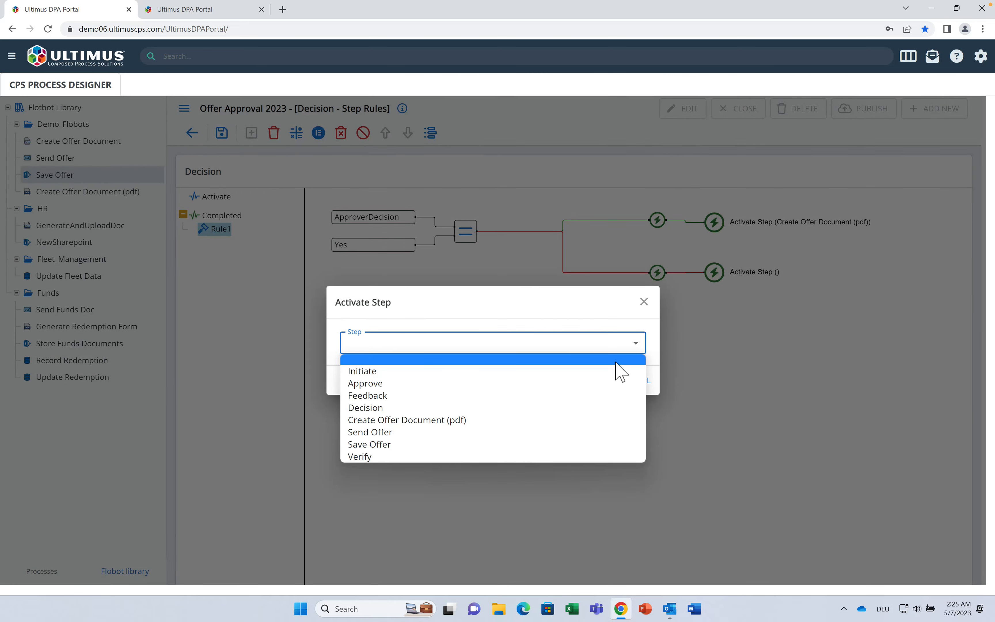
{"action": "left_click", "coordinate": [599, 395]}
{"action": "left_click", "coordinate": [595, 380]}
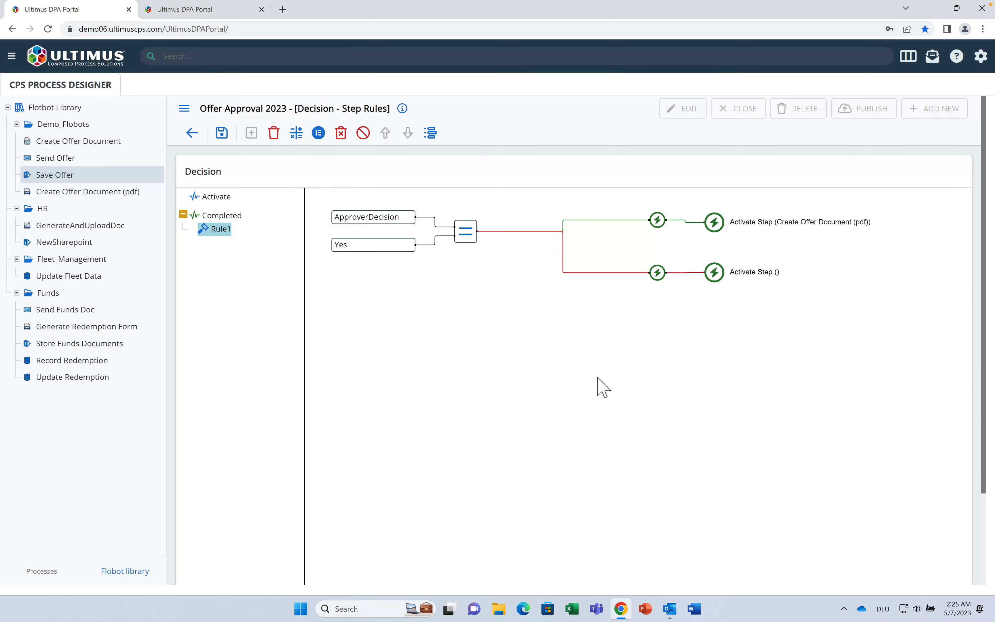
{"action": "left_click", "coordinate": [220, 139]}
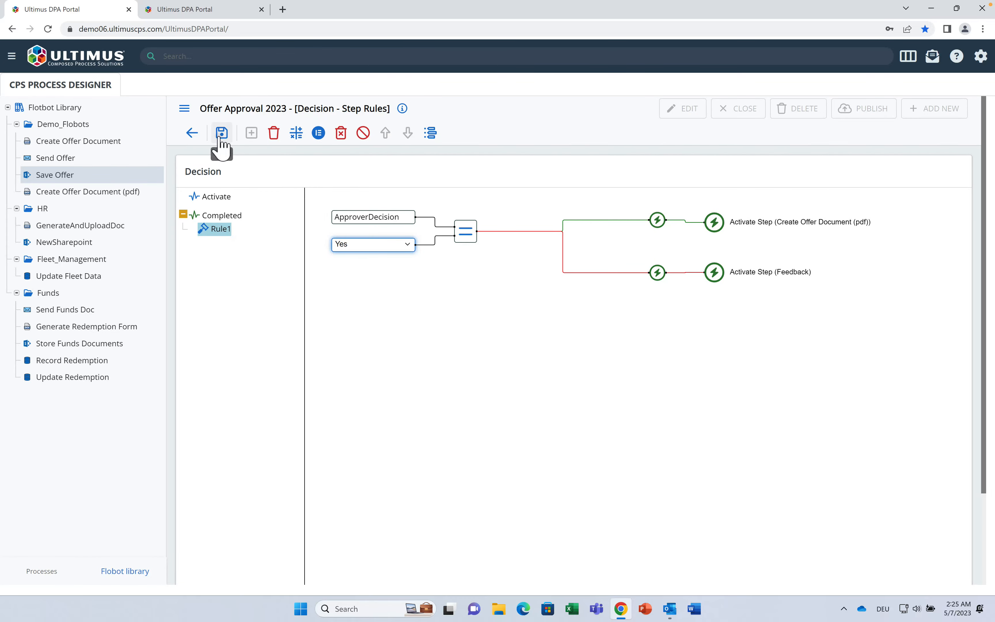
{"action": "left_click", "coordinate": [192, 132]}
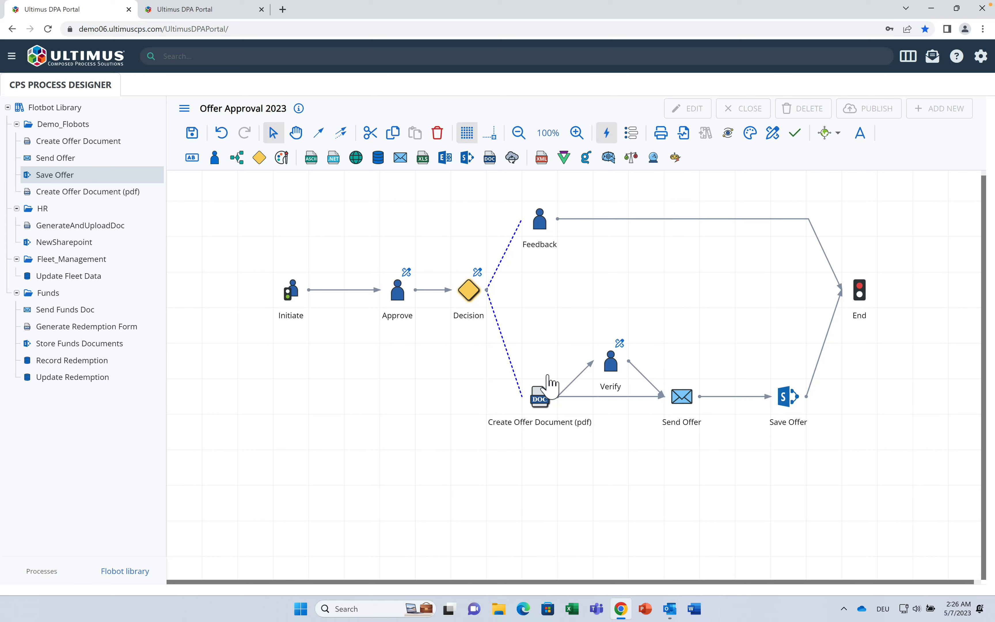
Step: Close Offer Approval 2023 for editing, saving the changes
{"action": "left_click", "coordinate": [39, 573]}
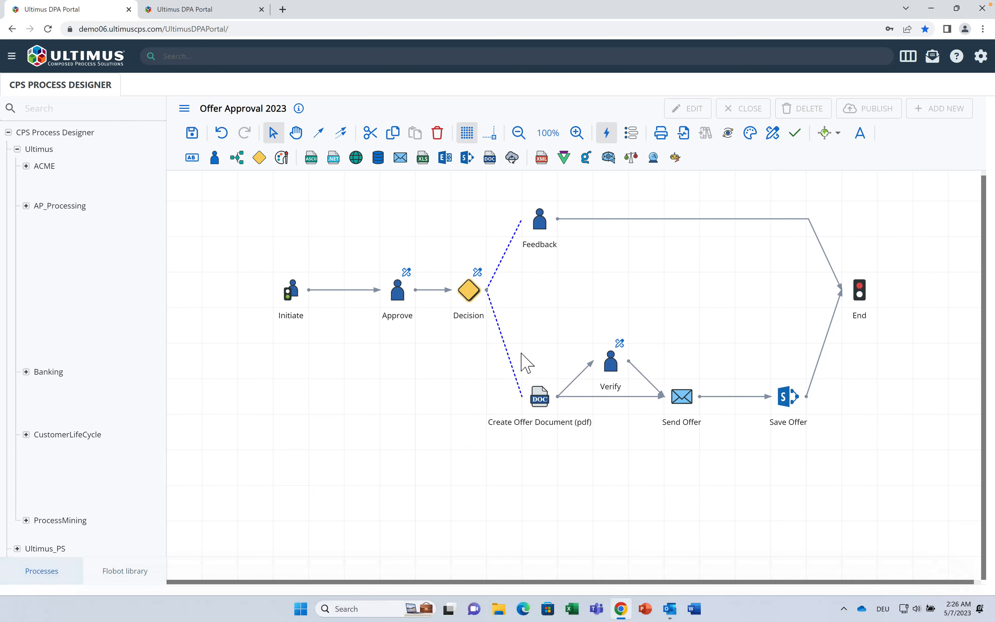
{"action": "left_click", "coordinate": [738, 121]}
{"action": "left_click", "coordinate": [633, 375]}
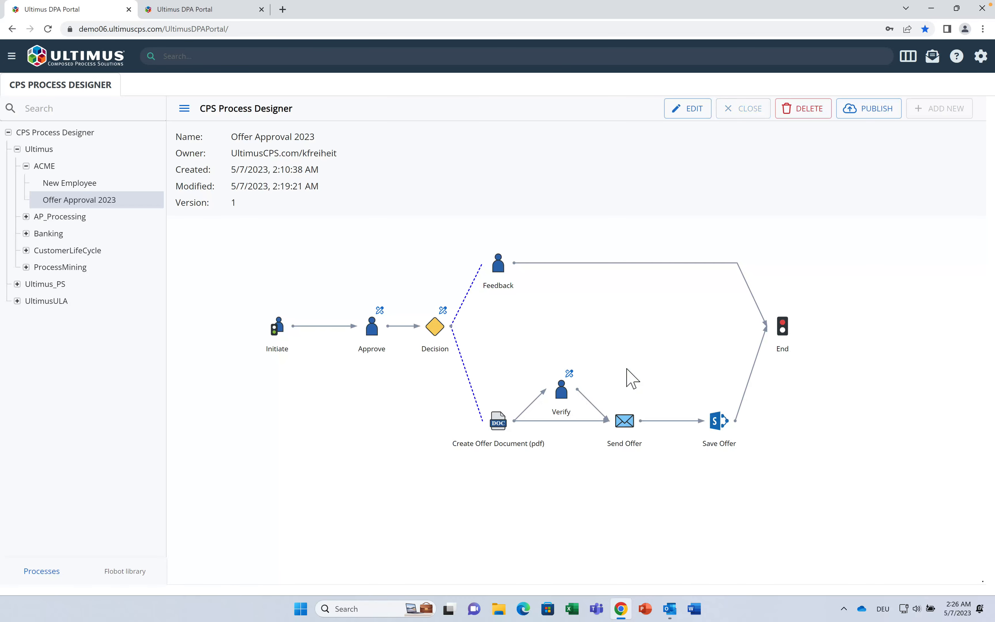
Step: Publish Offer Approval 2023 as an upgrade of existing version 1
{"action": "left_click", "coordinate": [874, 117]}
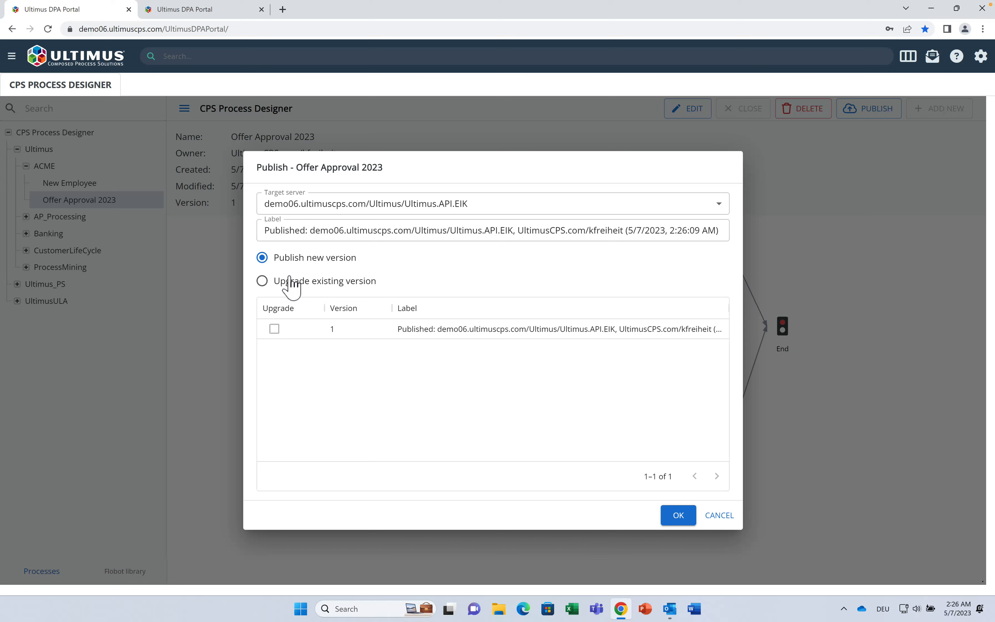
{"action": "left_click", "coordinate": [269, 284]}
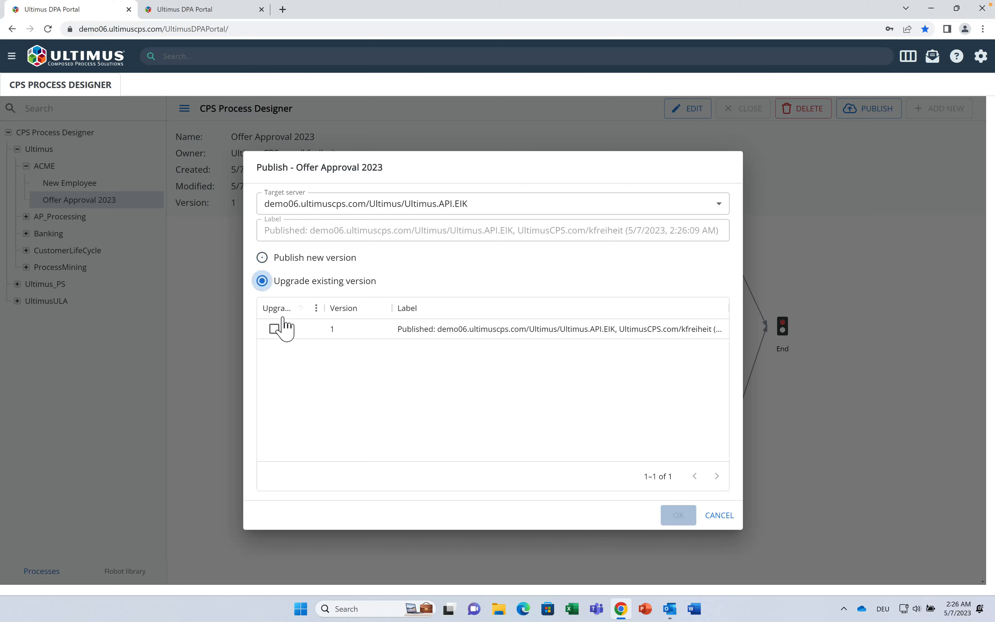
{"action": "left_click", "coordinate": [274, 329]}
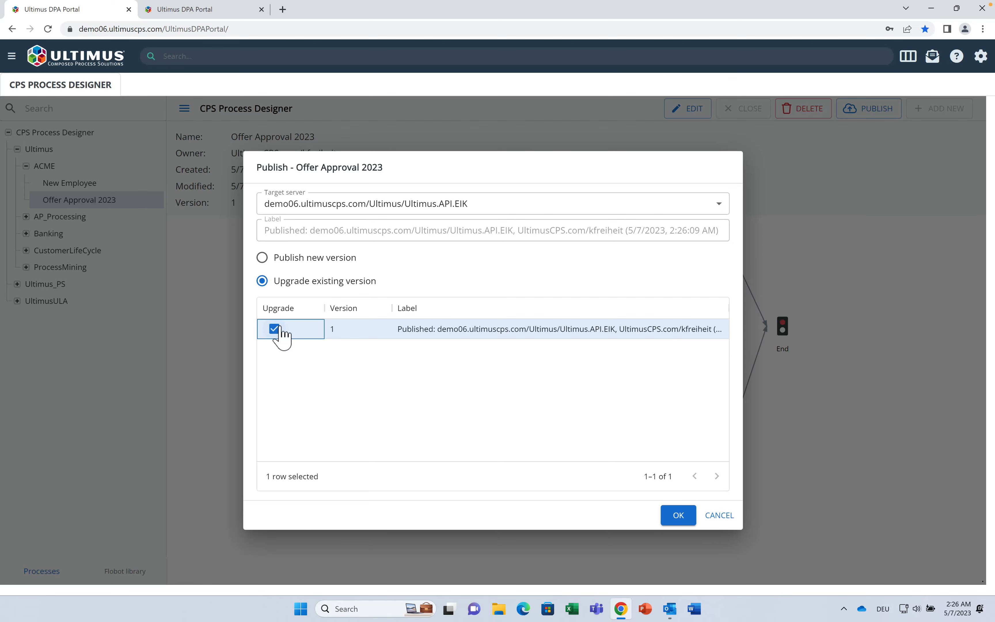
{"action": "left_click", "coordinate": [678, 516]}
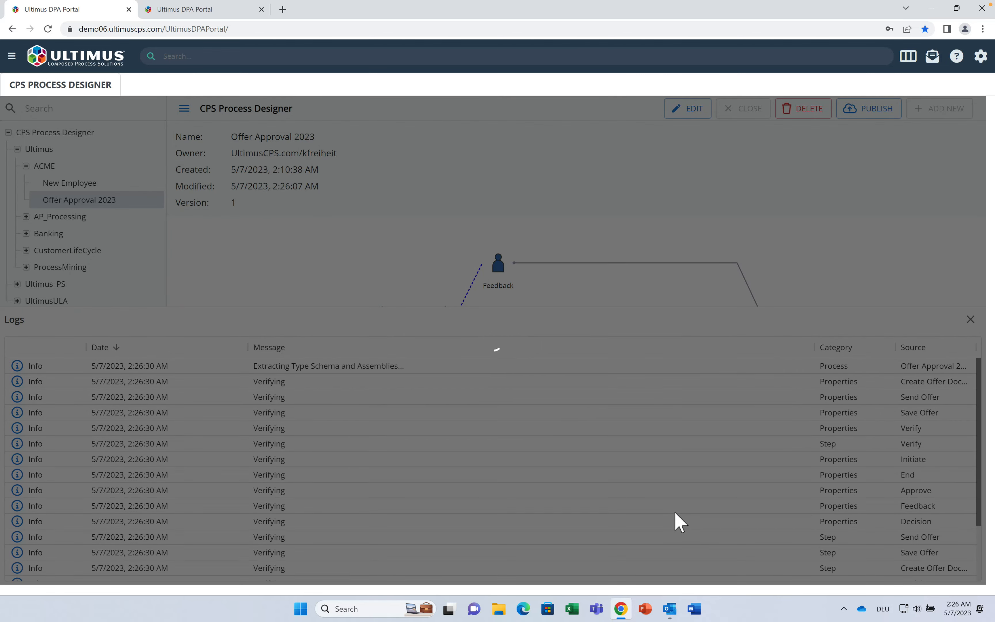
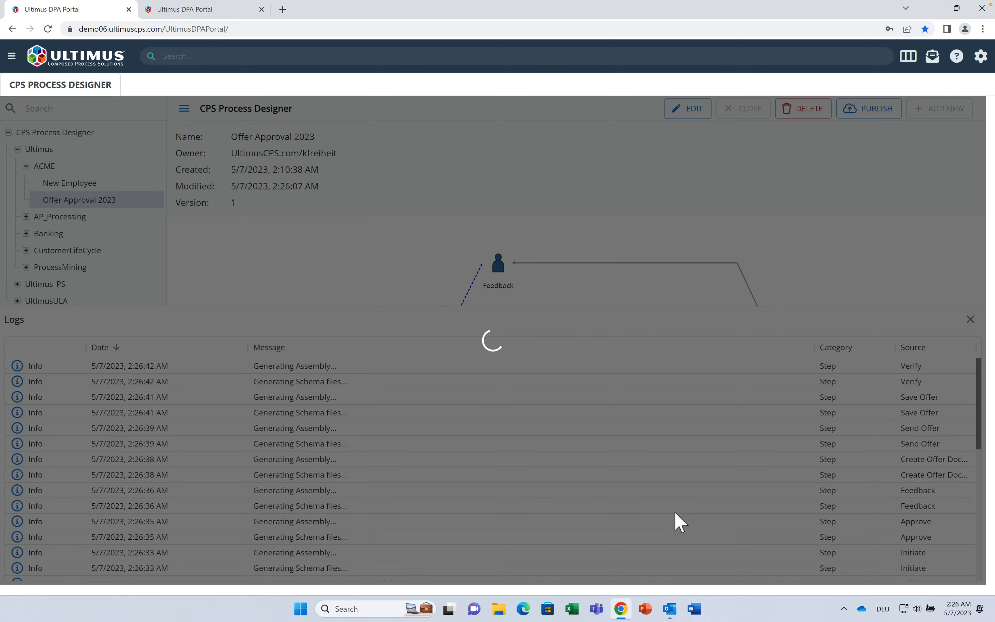
Step: In a new tab, log into Demo06(Client) with the approver's saved login and view their inbox
{"action": "mouse_move", "coordinate": [225, 13]}
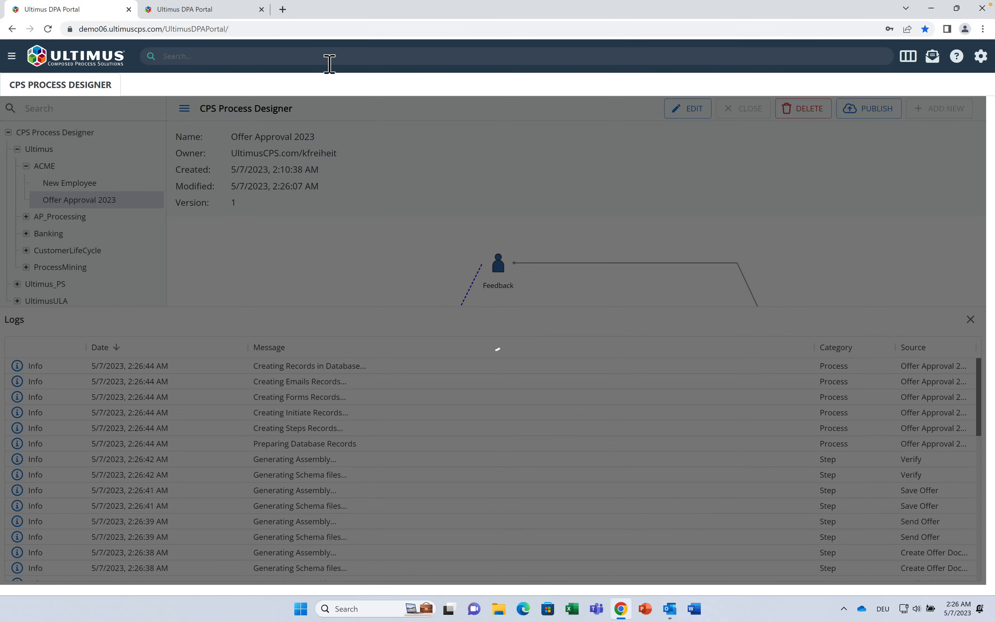
{"action": "left_click", "coordinate": [283, 9]}
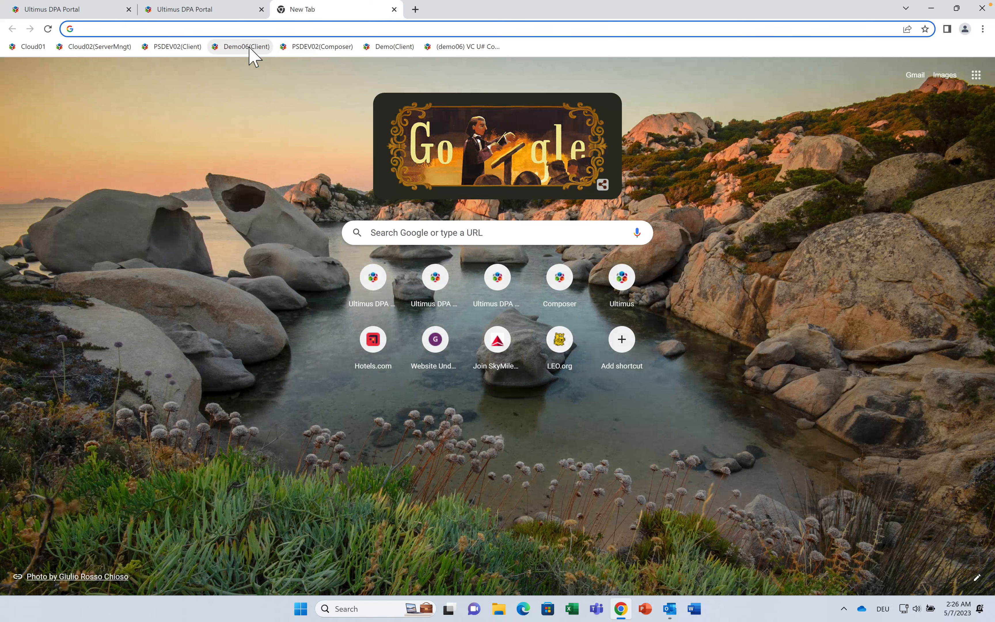
{"action": "left_click", "coordinate": [247, 47]}
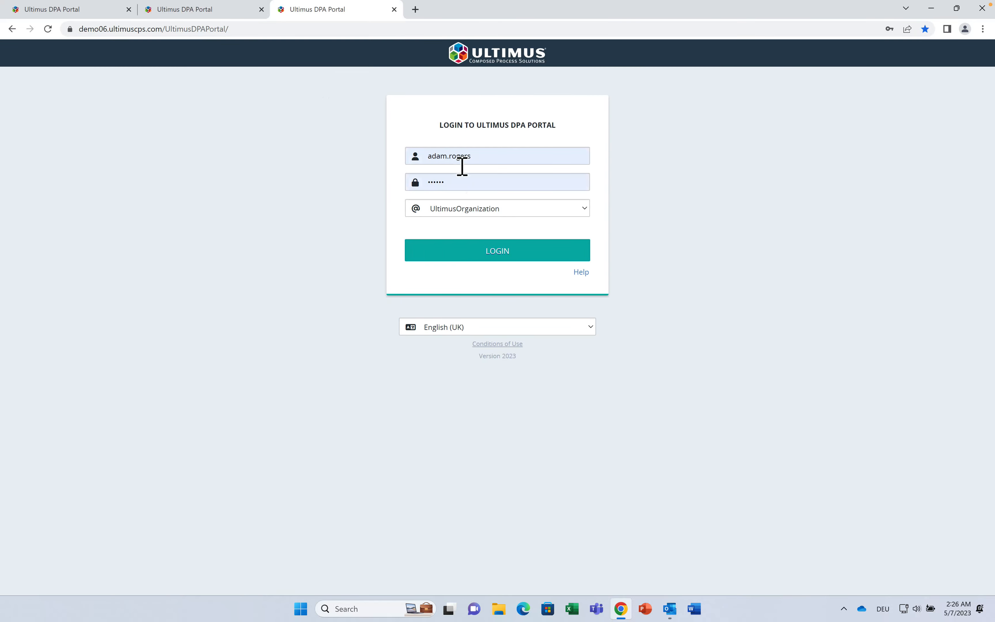
{"action": "left_click", "coordinate": [461, 160]}
{"action": "left_click", "coordinate": [505, 252]}
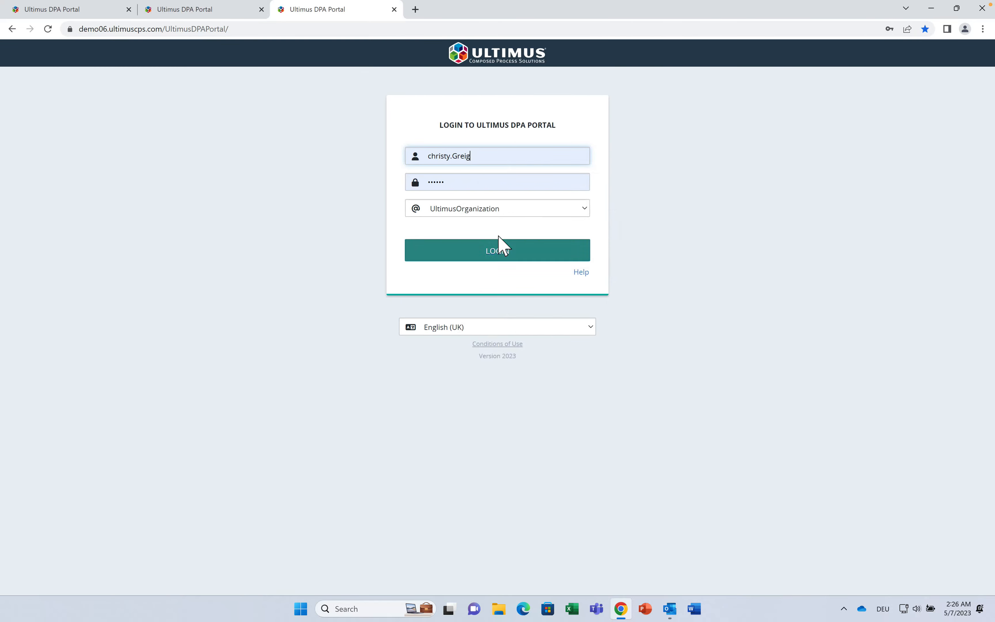
{"action": "left_click", "coordinate": [515, 257]}
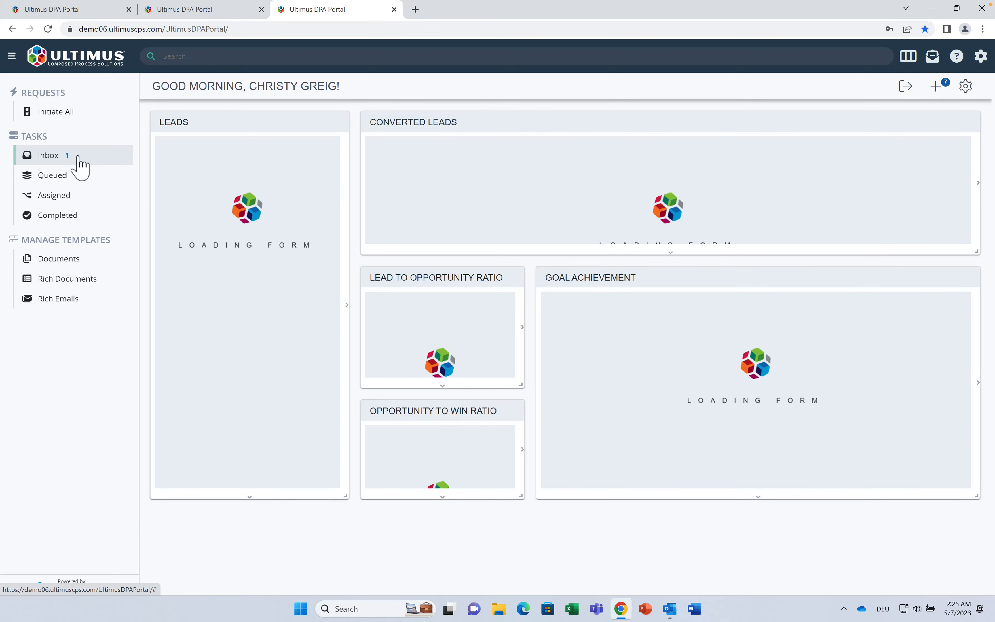
{"action": "left_click", "coordinate": [78, 158]}
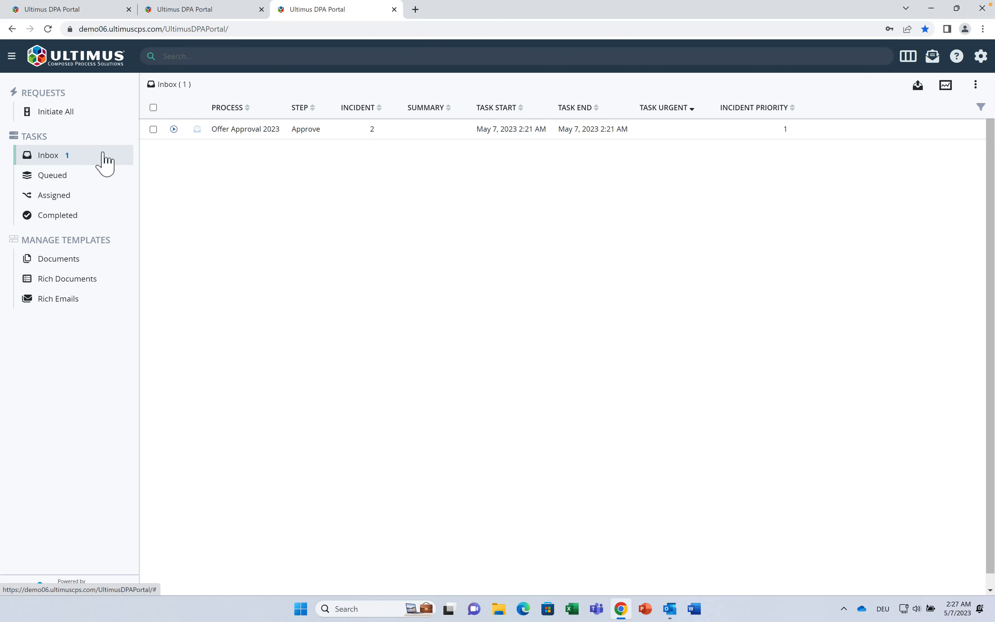
Step: Open the incident 2 Approve task, check PROCESS and VIOLATION, then go to the OFFER tab
{"action": "left_click", "coordinate": [225, 131]}
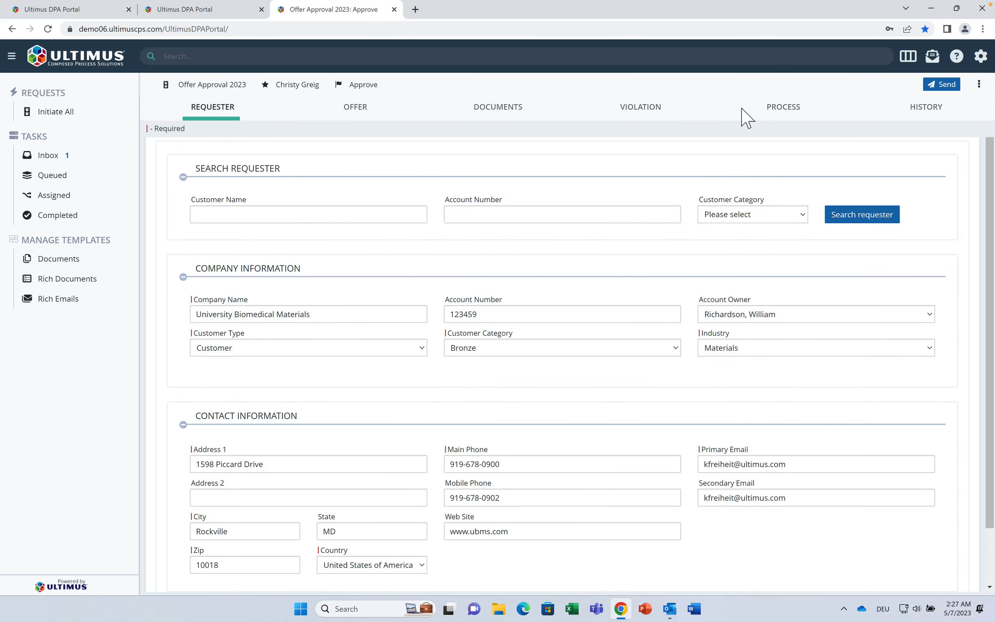
{"action": "left_click", "coordinate": [769, 115]}
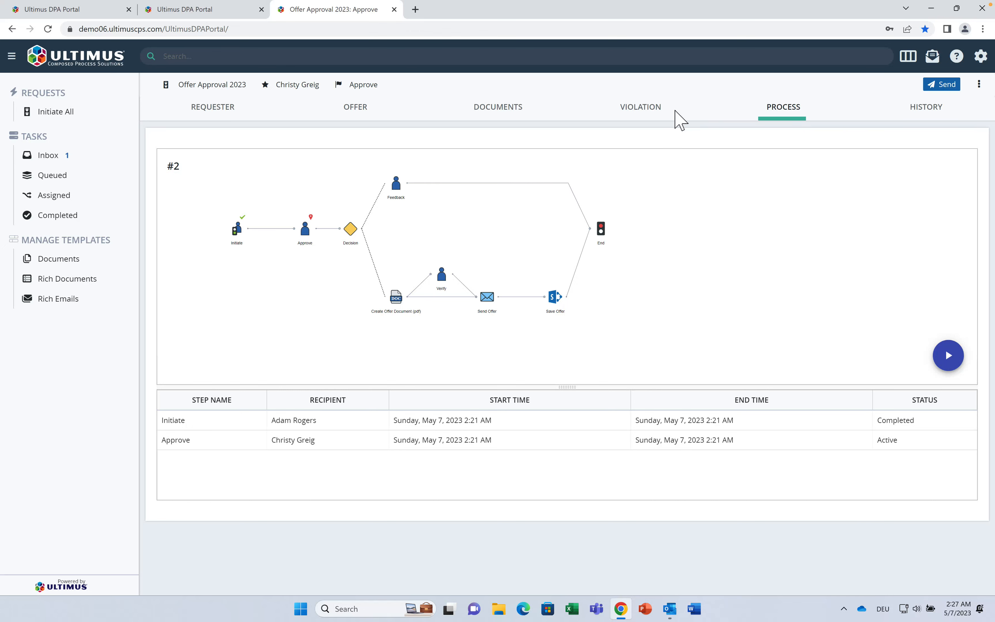
{"action": "left_click", "coordinate": [650, 117]}
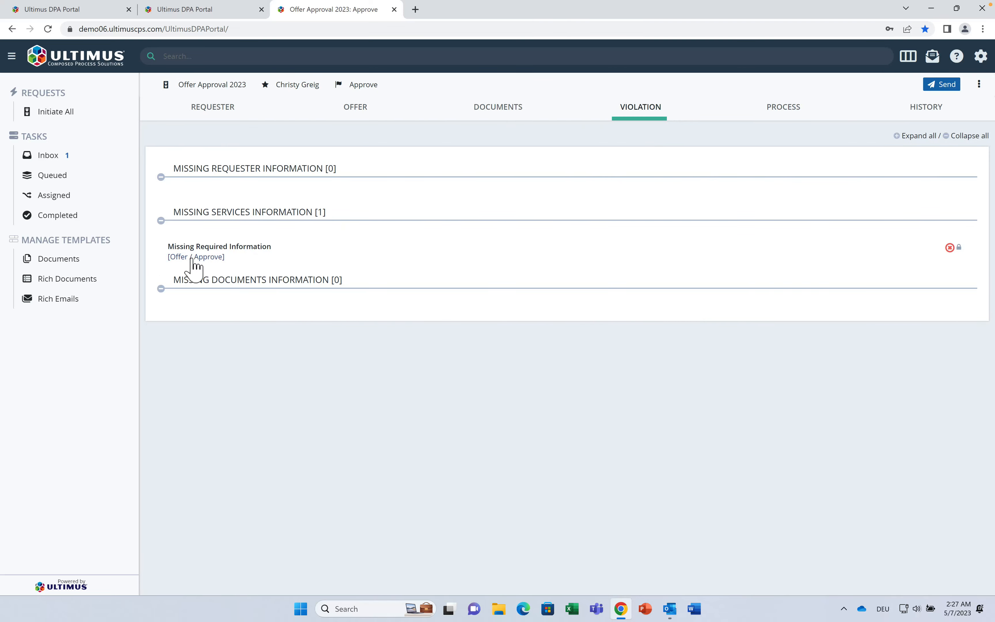
{"action": "left_click", "coordinate": [191, 258]}
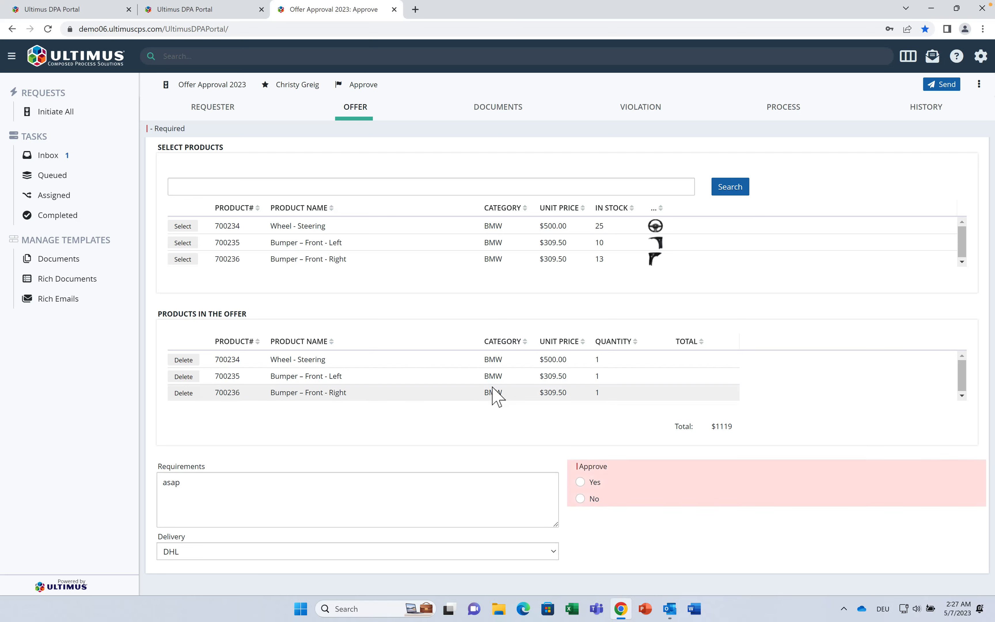
Step: Set Approve to Yes, send the task and dismiss the submitted confirmation
{"action": "left_click", "coordinate": [580, 482]}
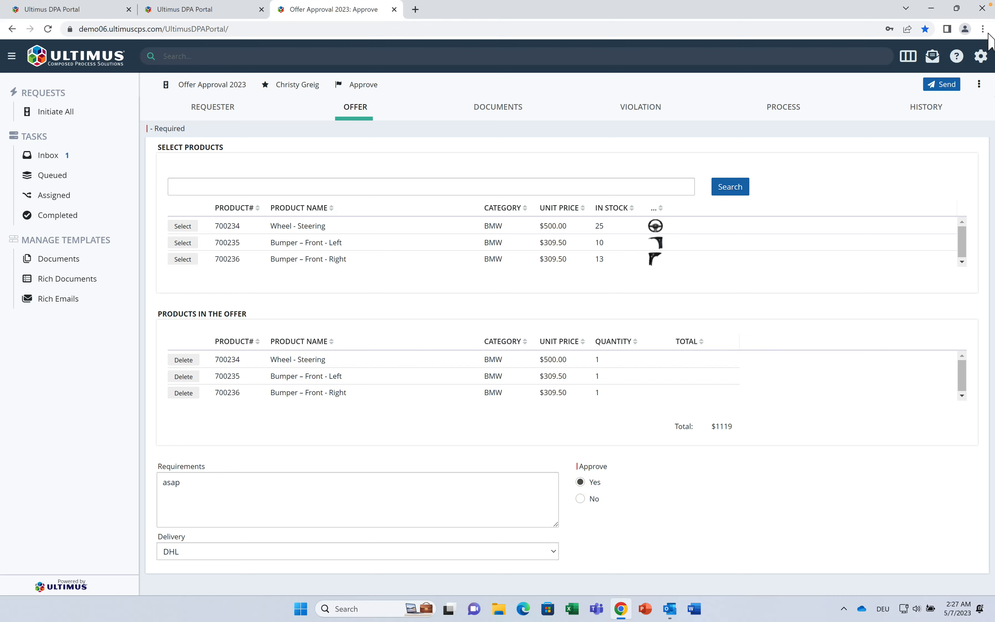
{"action": "left_click", "coordinate": [945, 85]}
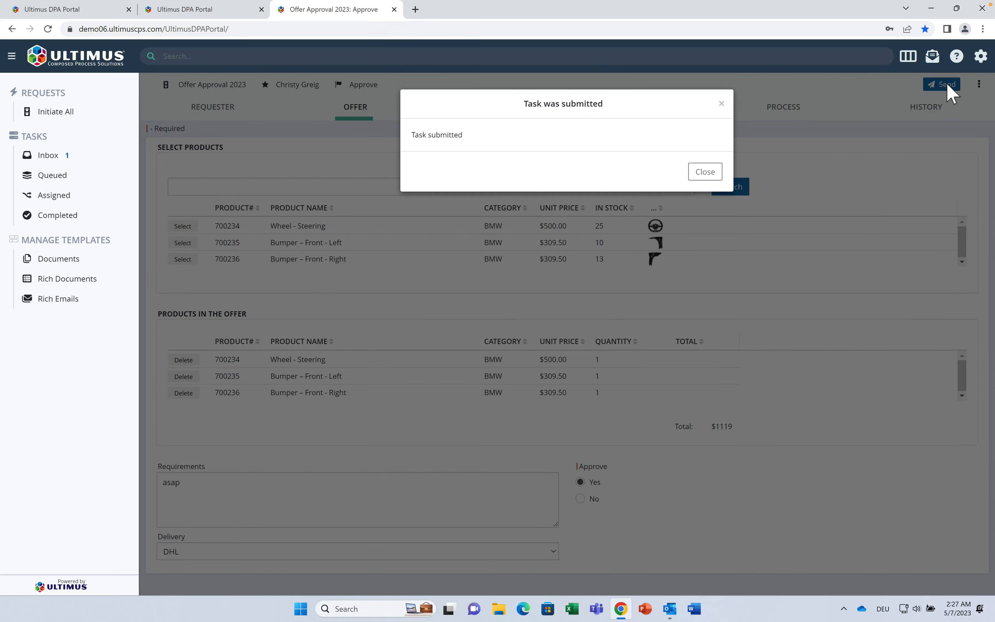
{"action": "left_click", "coordinate": [719, 176]}
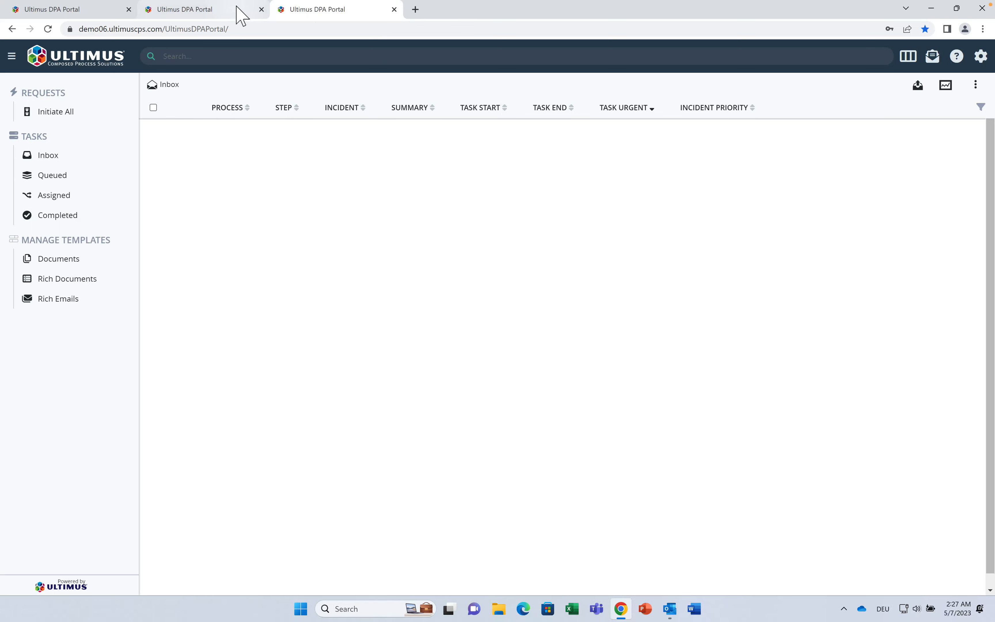
Step: In the other user's tab, open the incident 2 Verify task and view its DOCUMENTS
{"action": "left_click", "coordinate": [239, 15]}
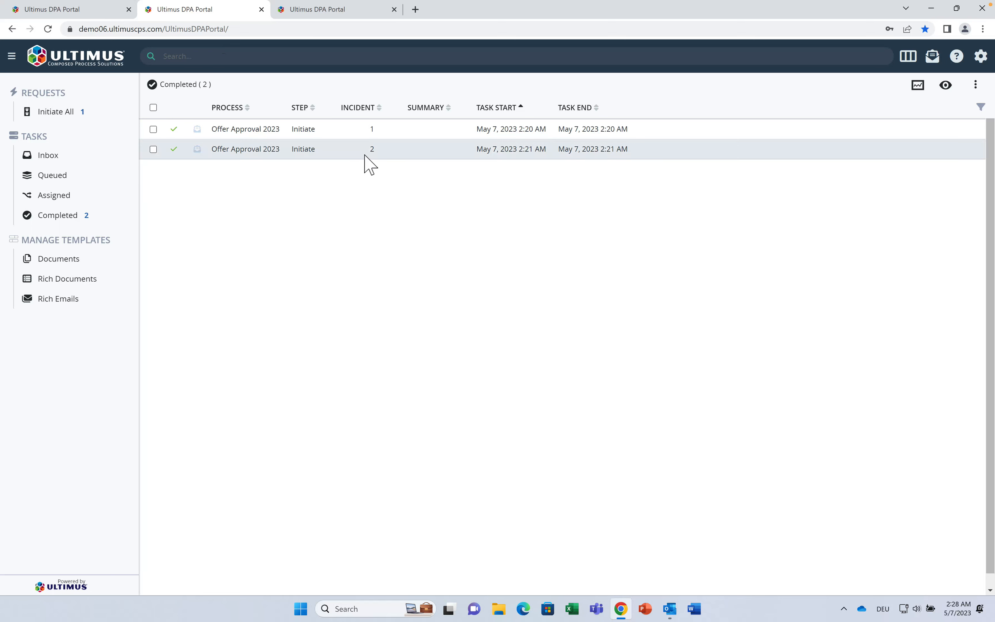
{"action": "left_click", "coordinate": [99, 164]}
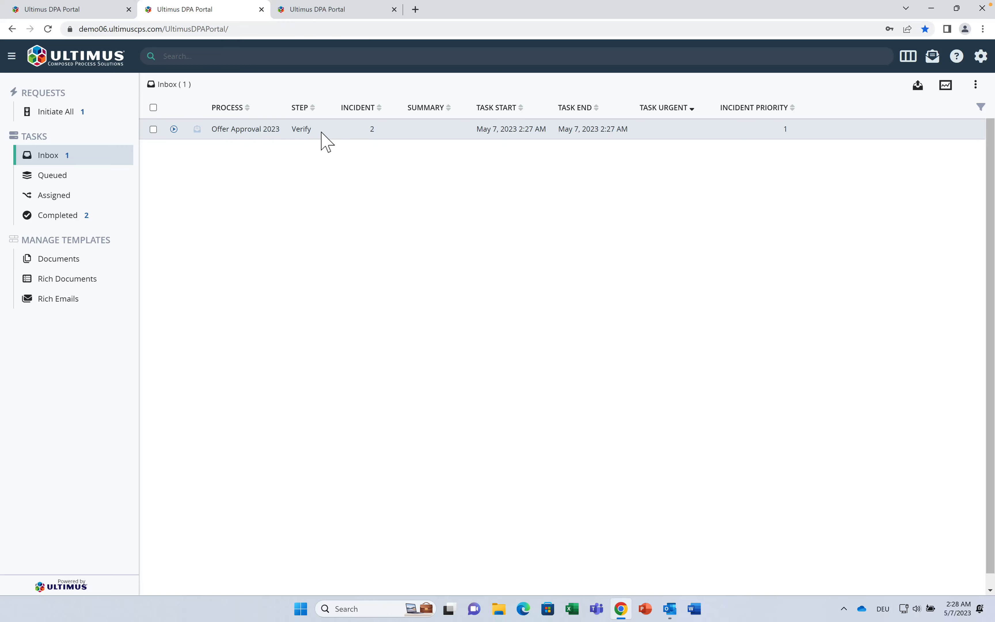
{"action": "left_click", "coordinate": [260, 133]}
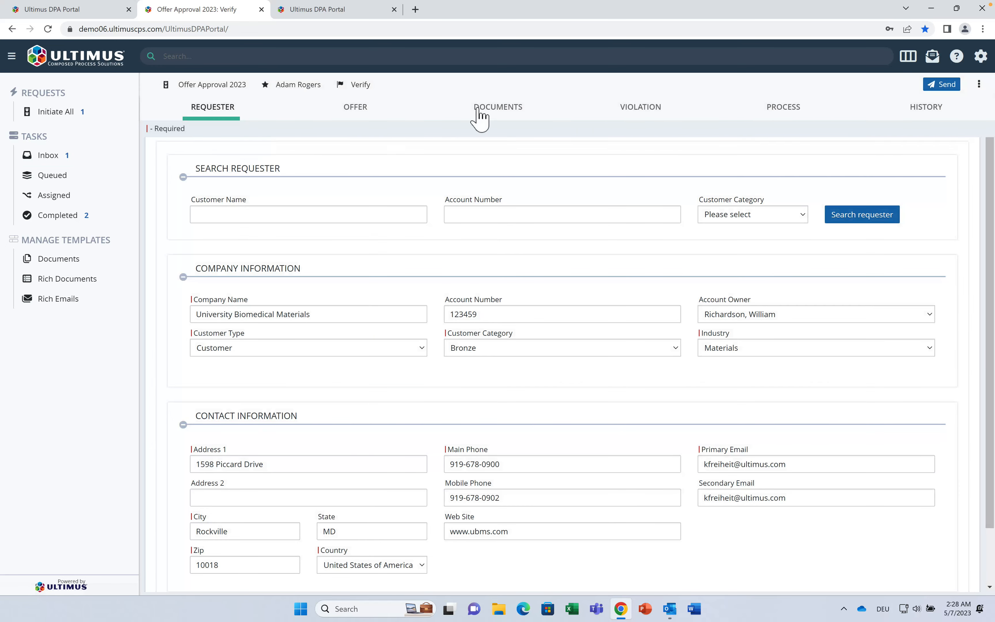
{"action": "left_click", "coordinate": [479, 117]}
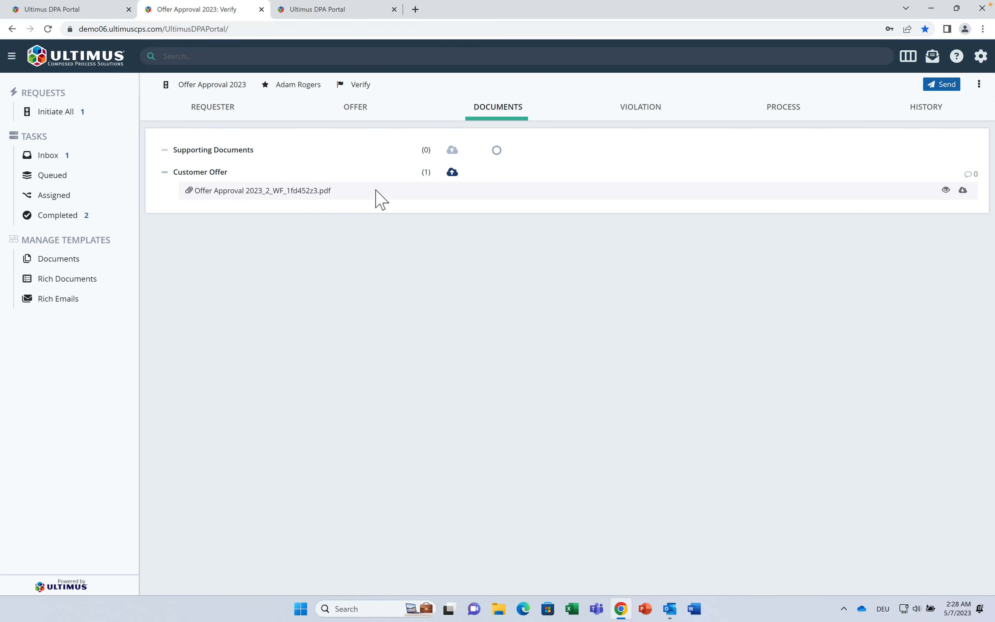
Step: Page through the Customer Offer PDF, then send the Verify task and close the confirmation
{"action": "left_click", "coordinate": [945, 190]}
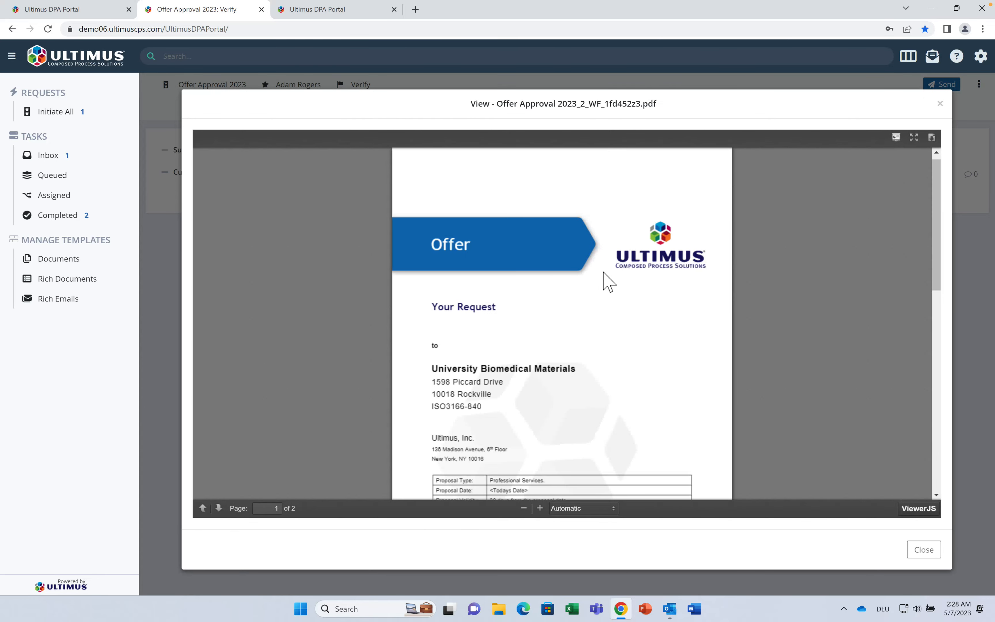
{"action": "scroll", "coordinate": [604, 275], "scroll_direction": "down", "scroll_amount": 3}
{"action": "scroll", "coordinate": [604, 274], "scroll_direction": "down", "scroll_amount": 2}
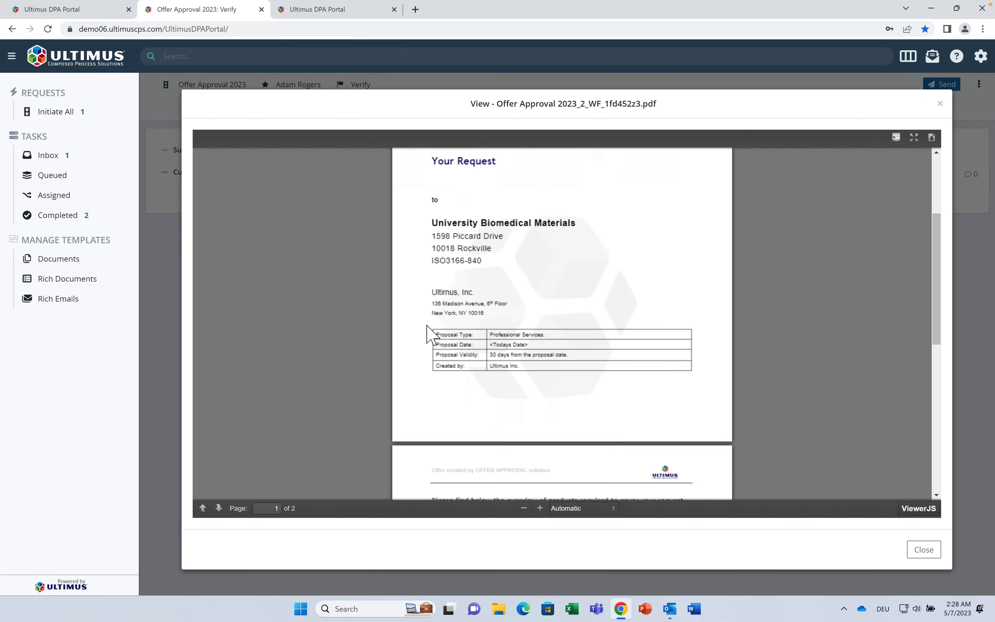
{"action": "scroll", "coordinate": [494, 239], "scroll_direction": "down", "scroll_amount": 10}
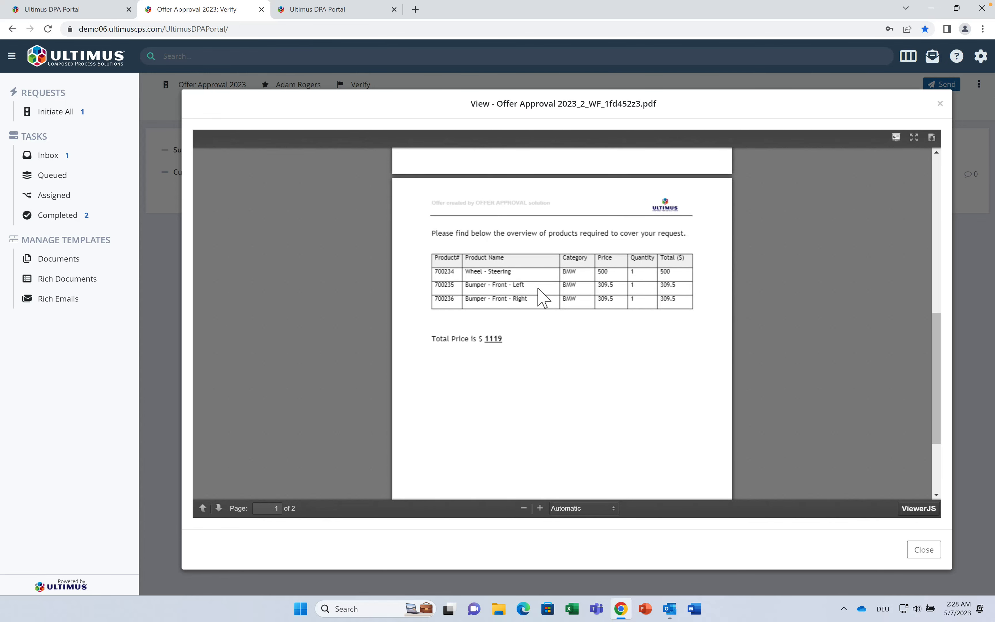
{"action": "left_click", "coordinate": [920, 549]}
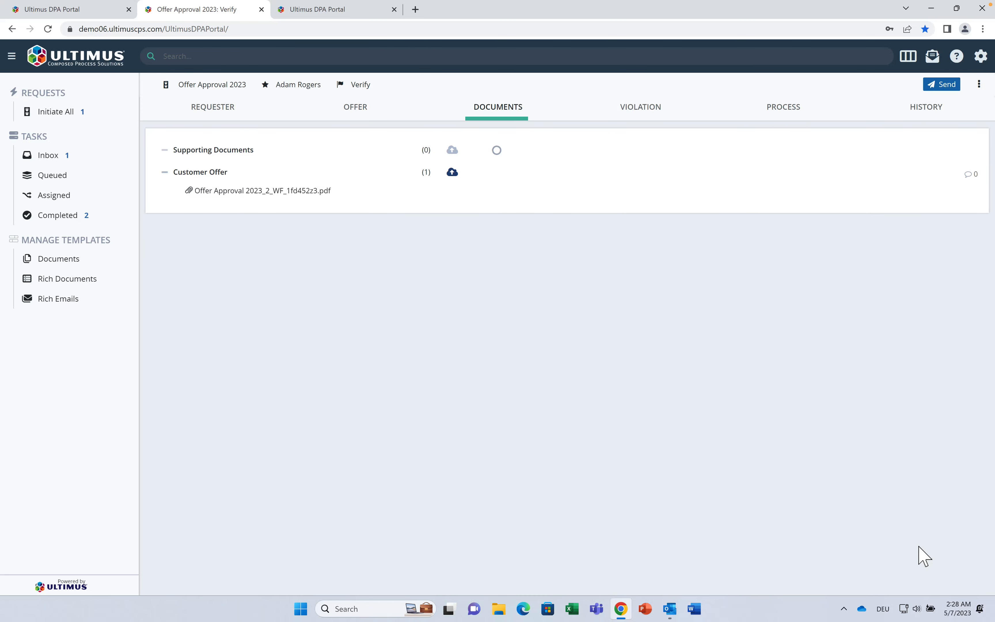
{"action": "left_click", "coordinate": [951, 84]}
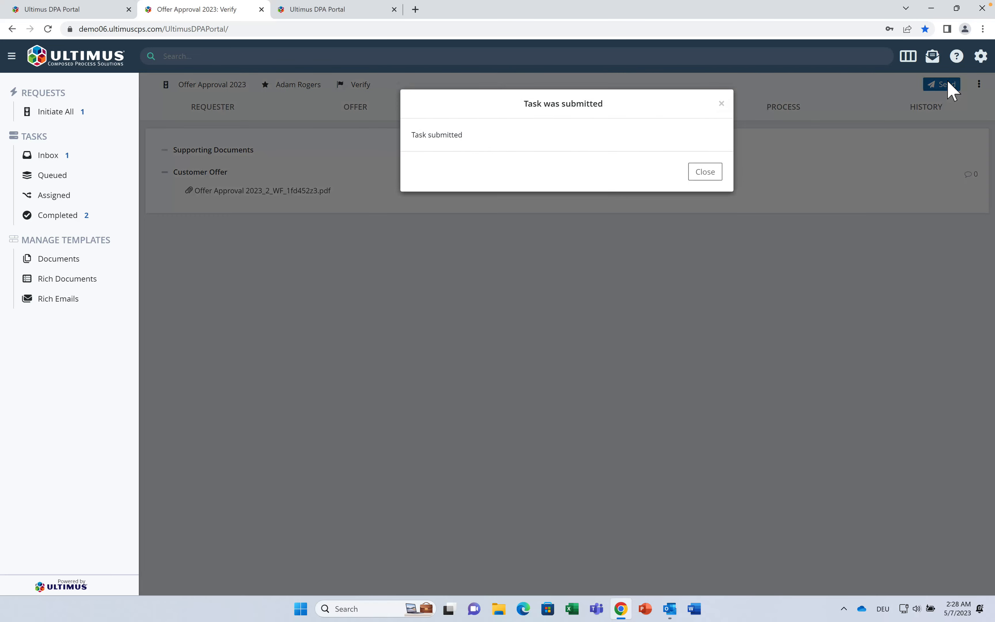
{"action": "left_click", "coordinate": [718, 173]}
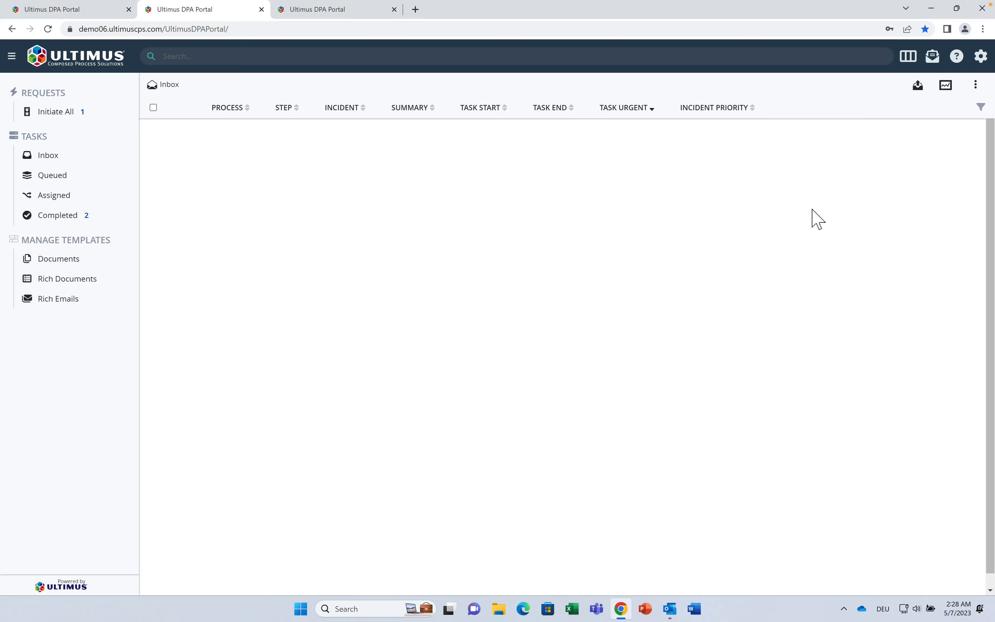
Step: Open the latest Email Template - Customer Offer version under Rich Emails to read it, then switch to Outlook
{"action": "left_click", "coordinate": [67, 302]}
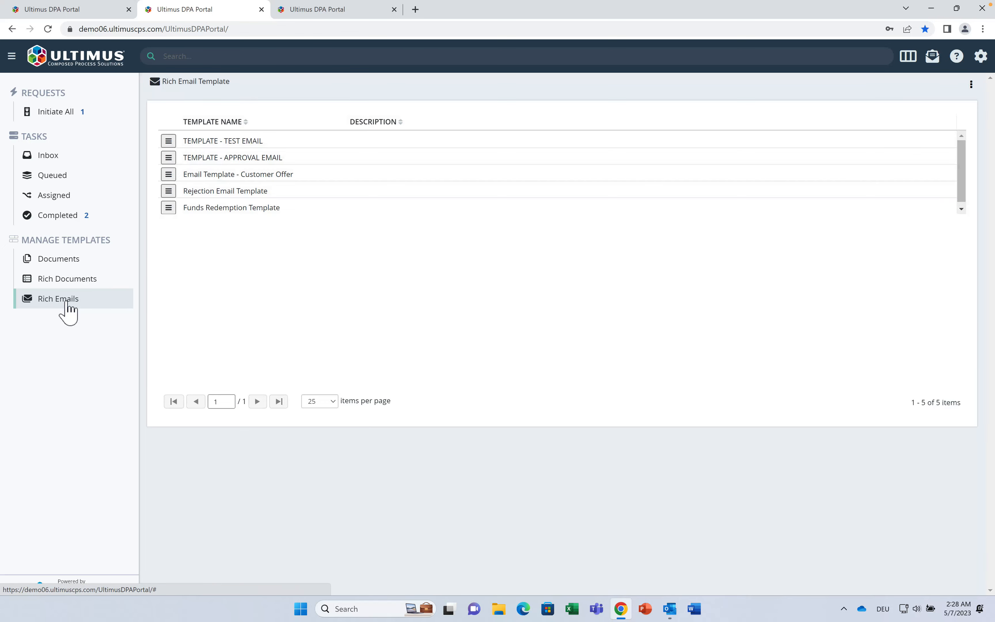
{"action": "left_click", "coordinate": [169, 175]}
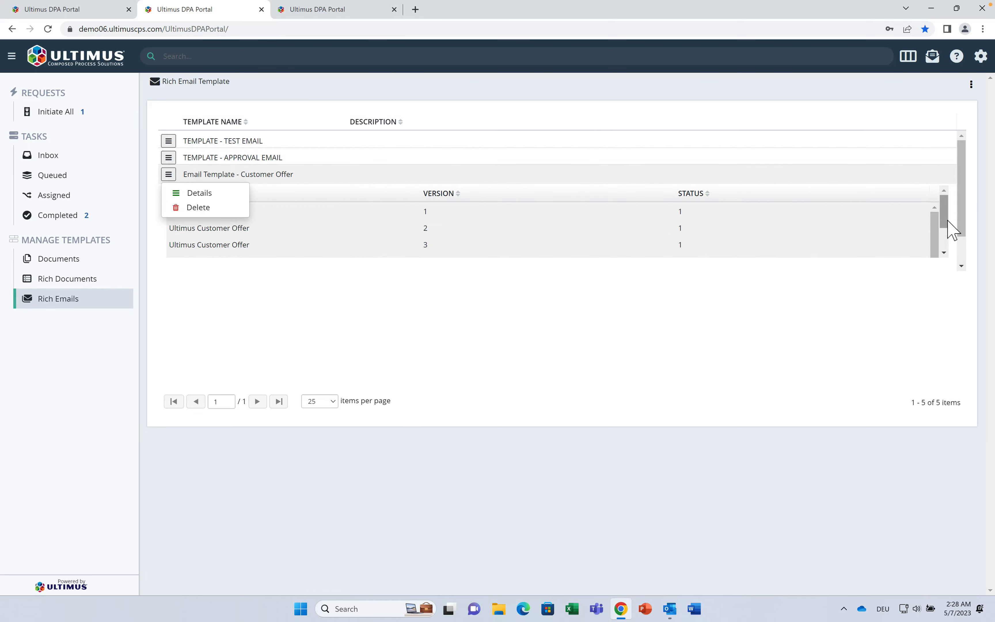
{"action": "scroll", "coordinate": [964, 226], "scroll_direction": "down", "scroll_amount": 1}
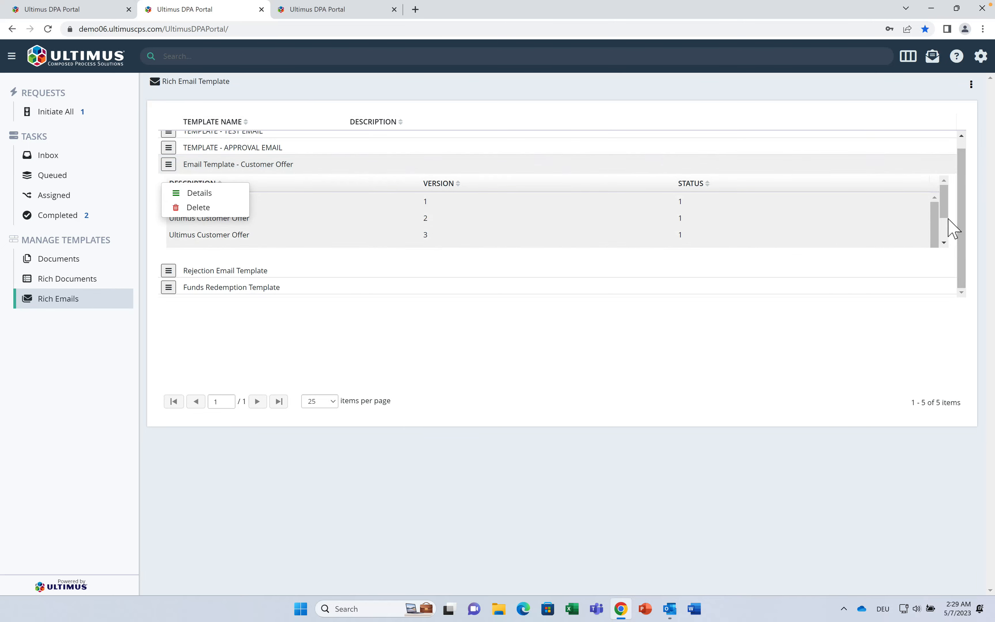
{"action": "scroll", "coordinate": [949, 236], "scroll_direction": "down", "scroll_amount": 1}
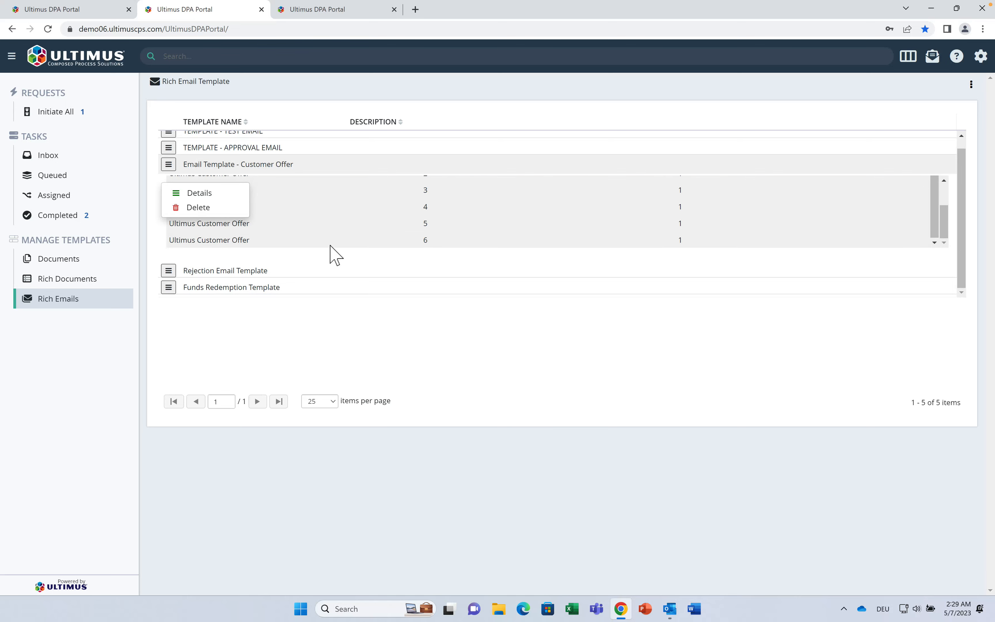
{"action": "scroll", "coordinate": [331, 249], "scroll_direction": "down", "scroll_amount": 2}
{"action": "double_click", "coordinate": [330, 245]}
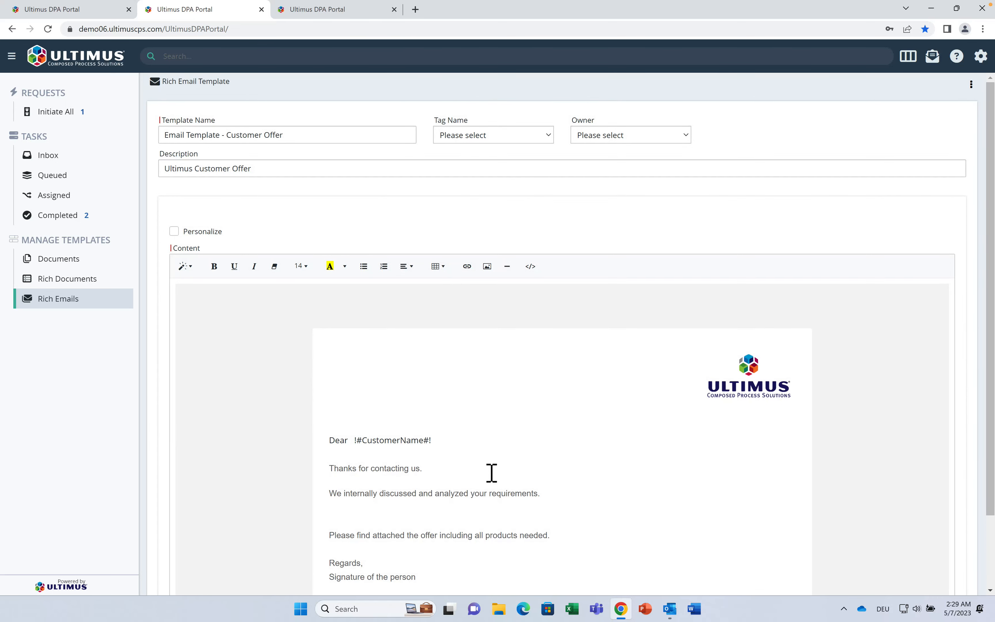
{"action": "scroll", "coordinate": [489, 472], "scroll_direction": "down", "scroll_amount": 2}
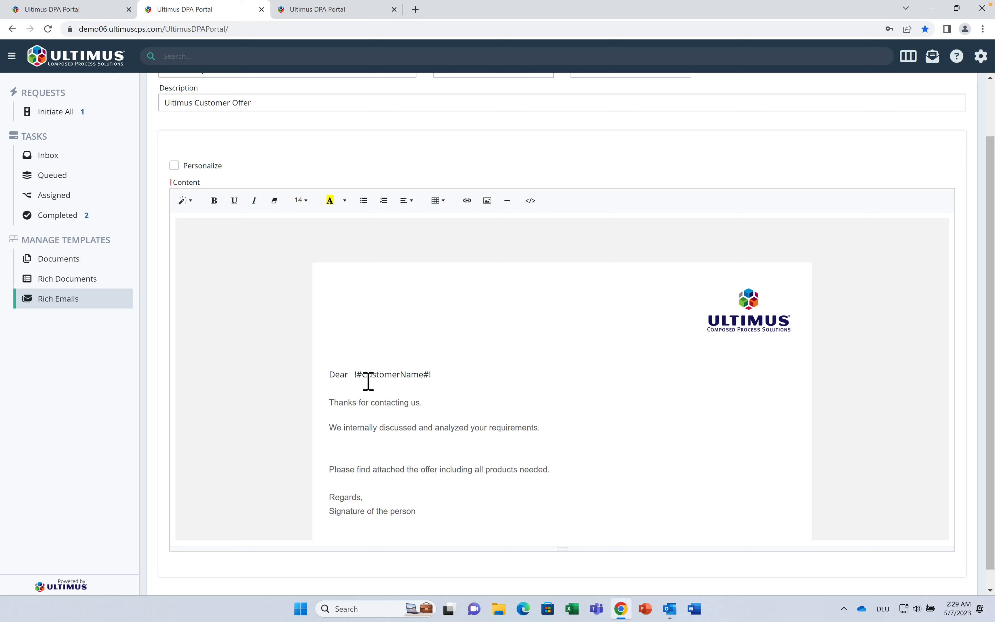
{"action": "scroll", "coordinate": [368, 379], "scroll_direction": "down", "scroll_amount": 1}
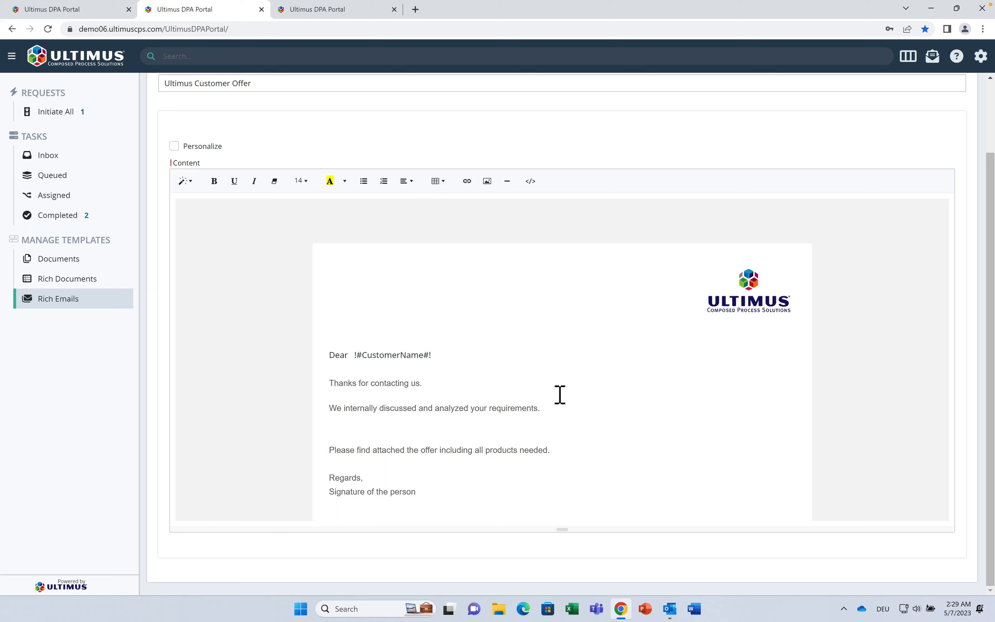
{"action": "left_click", "coordinate": [670, 608]}
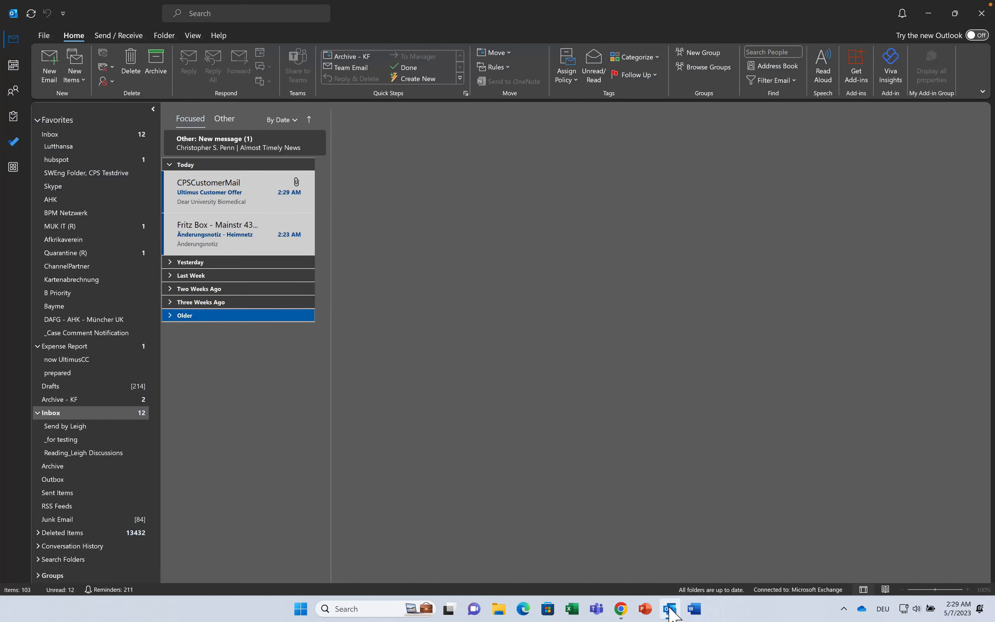
Step: Open the Ultimus Customer Offer email and its Offer Approval 2023_2_WF_1fd452z3.pdf attachment
{"action": "left_click", "coordinate": [249, 193]}
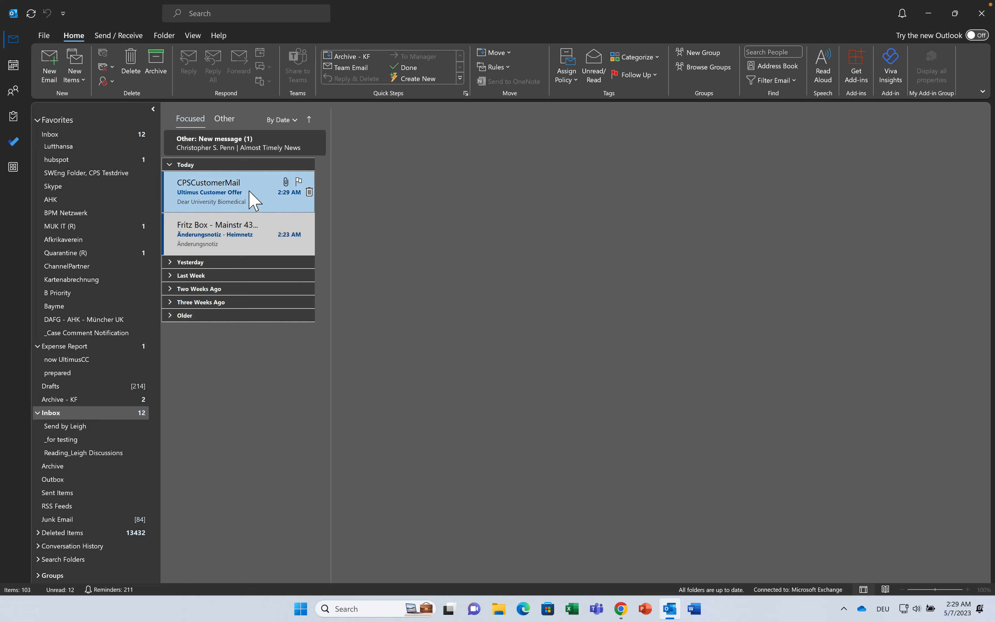
{"action": "double_click", "coordinate": [251, 195]}
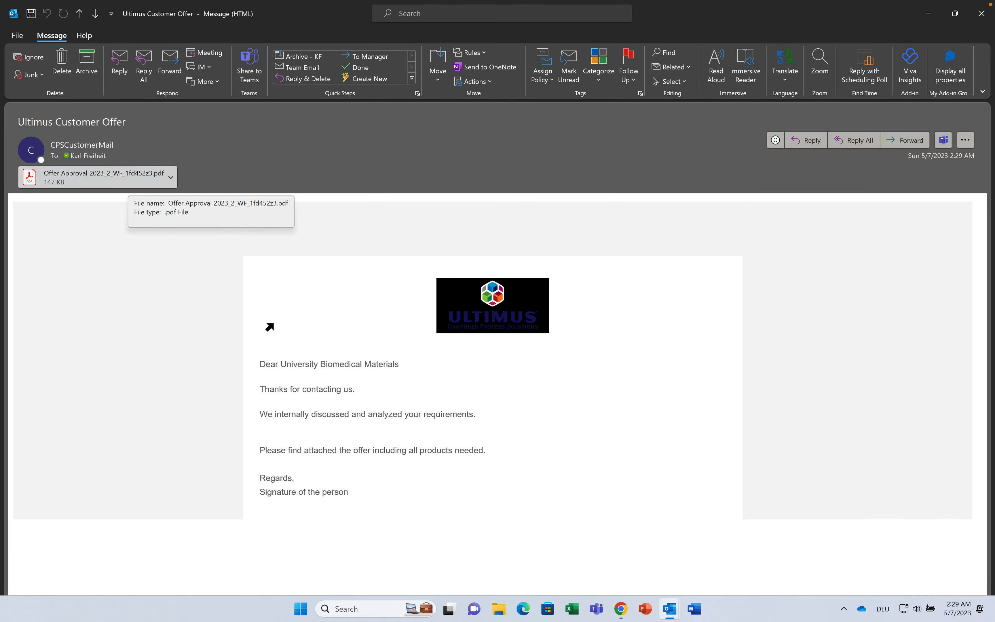
{"action": "double_click", "coordinate": [128, 179]}
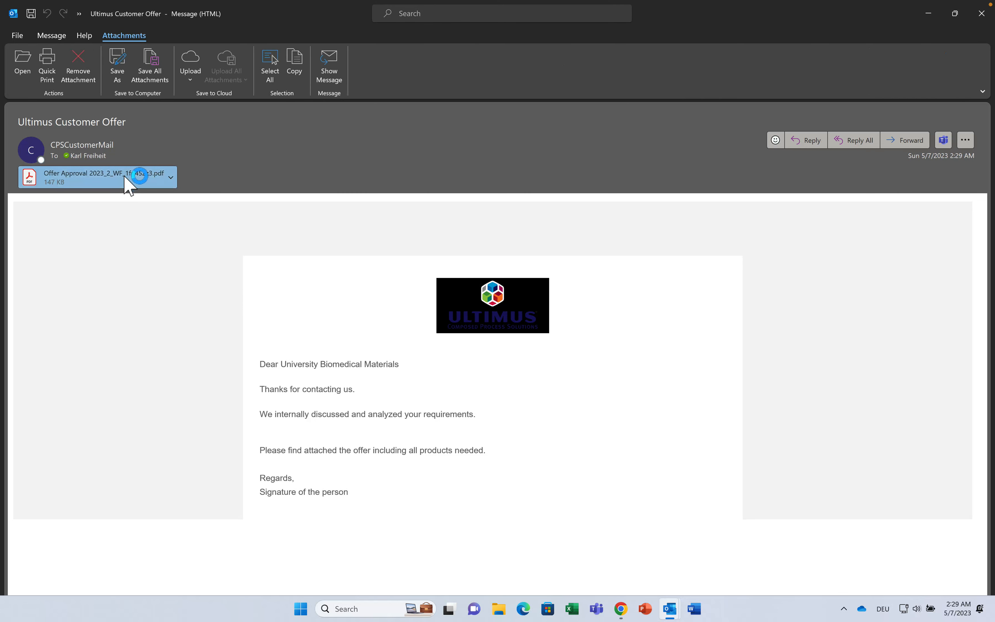